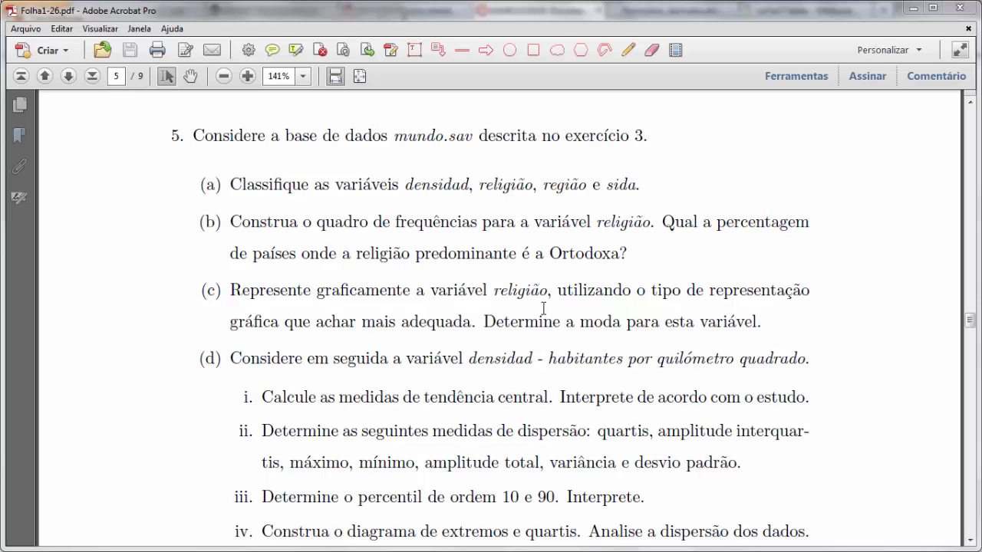
Switch to the mundo-3.sav data file in SPSS and widen the Label column to fit the full label of densidad
left_click(543, 309)
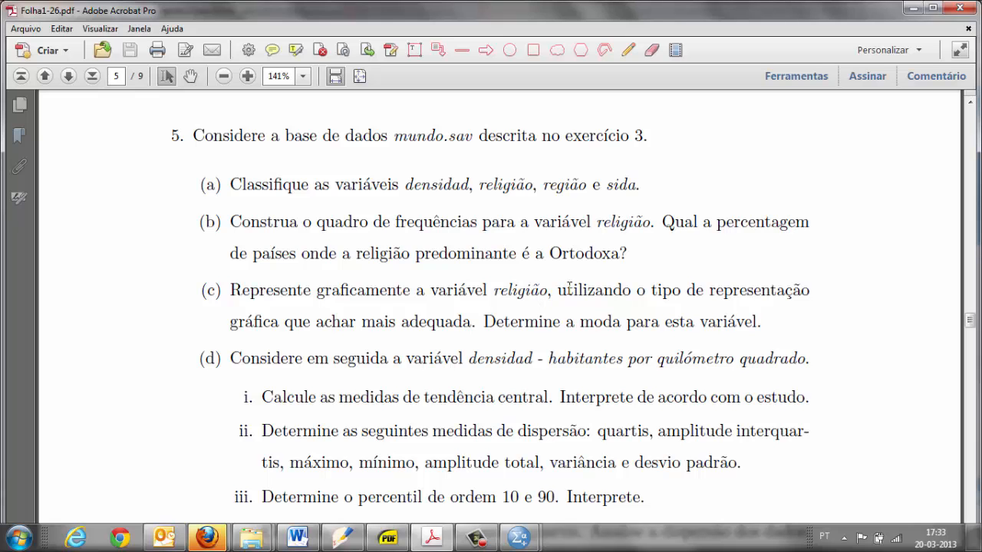
mouse_move(519, 539)
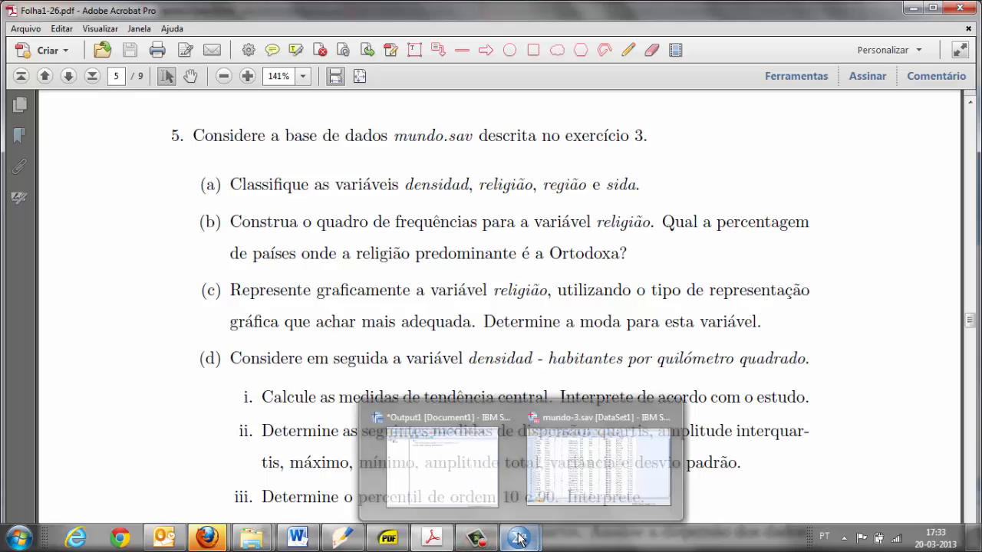
left_click(571, 462)
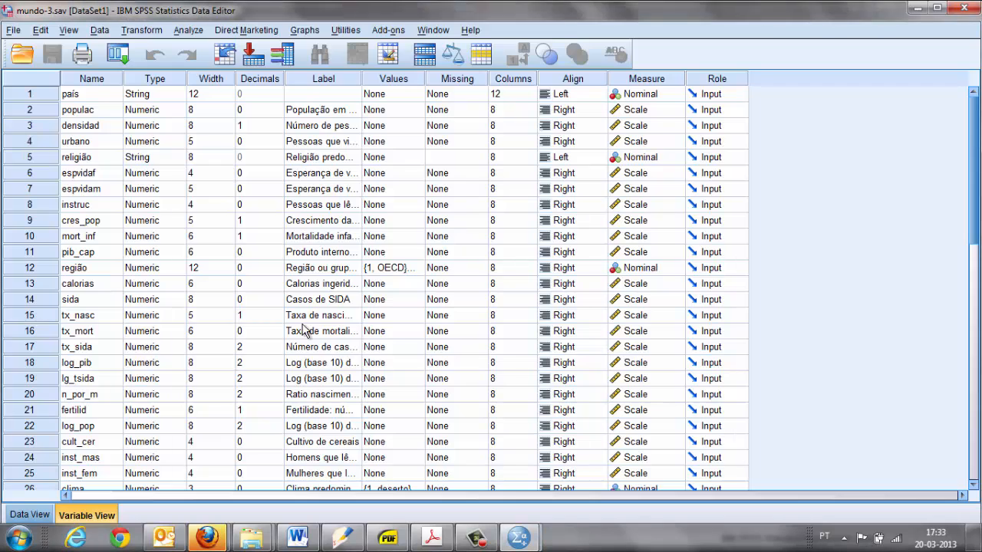
left_click(96, 130)
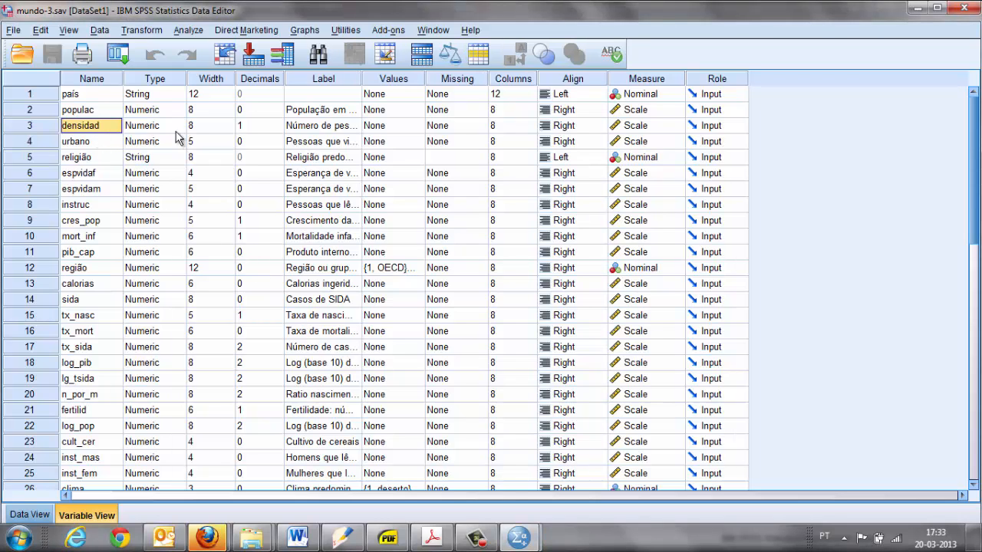
left_click(333, 131)
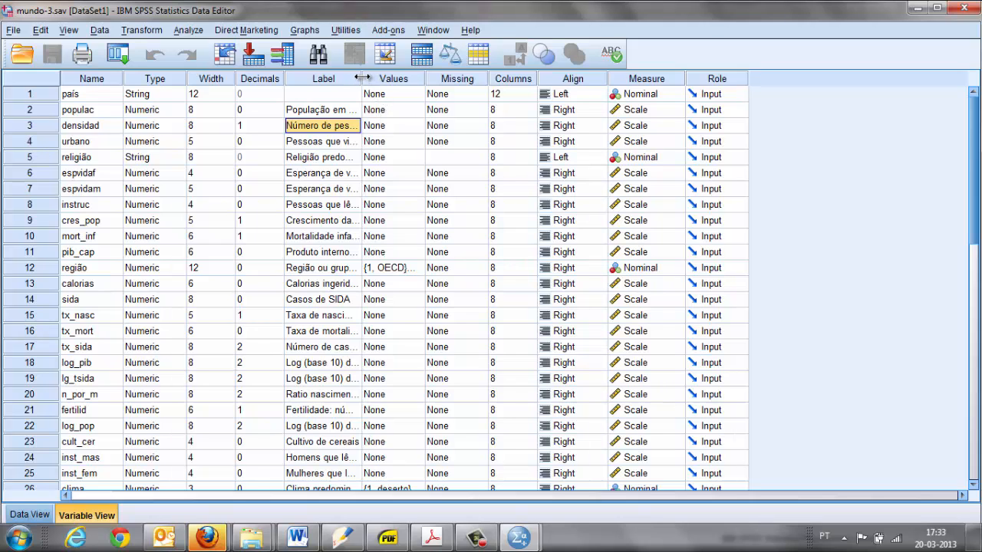
left_click_drag(362, 78, 480, 92)
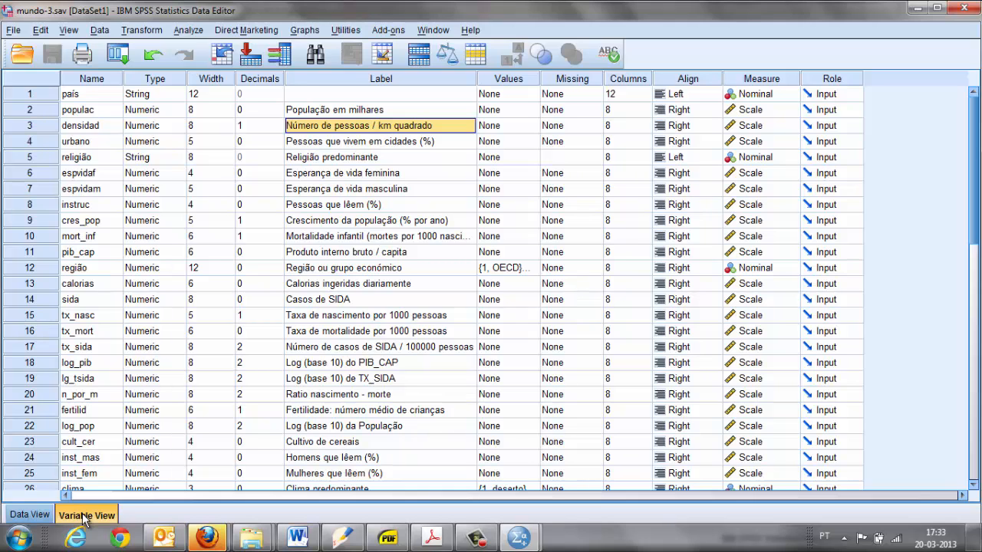
Examine the densidad values in the data view, going through the country rows to the end of the data
left_click(21, 520)
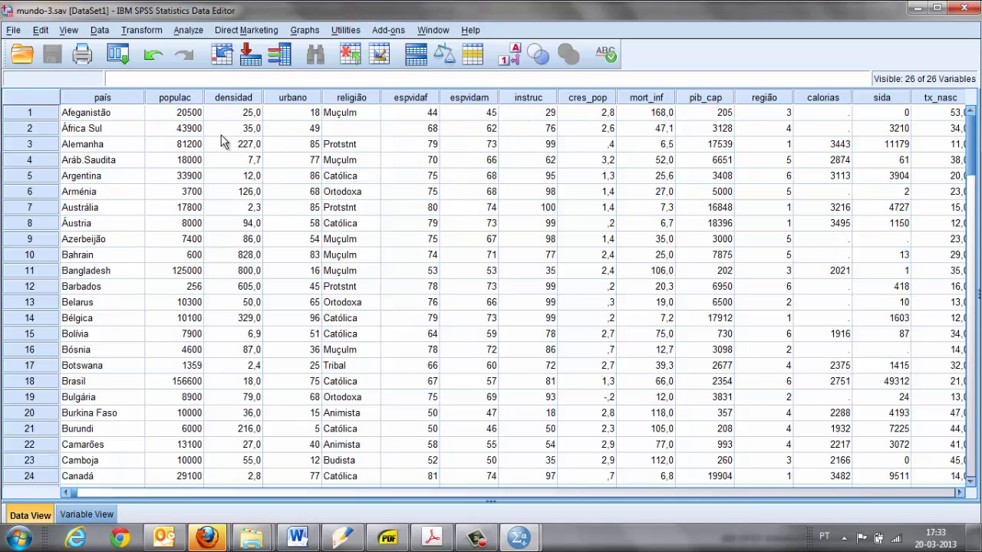
left_click(247, 127)
key("Down")
key("Down")
key("Down")
key("Down")
key("Down")
key("Down")
key("Down")
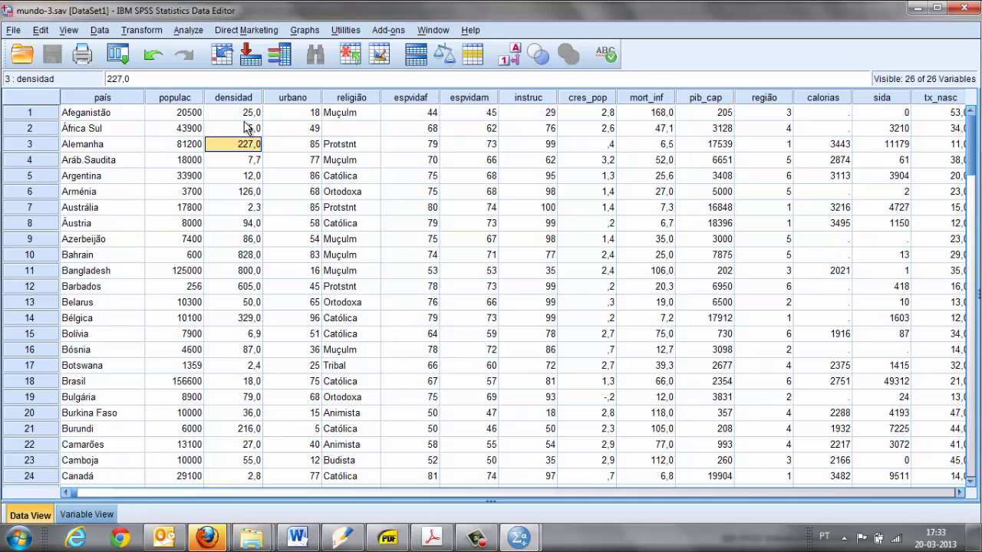
key("Down")
key("Down")
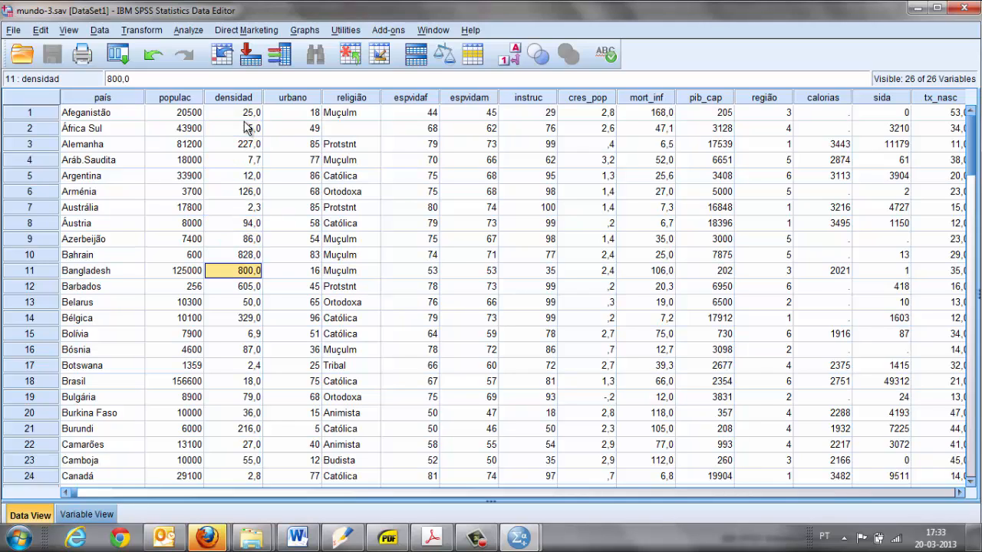
key("Down")
key("Down")
key("Down")
key("Down")
key("Down")
key("Down")
key("Down")
key("Down")
key("Down")
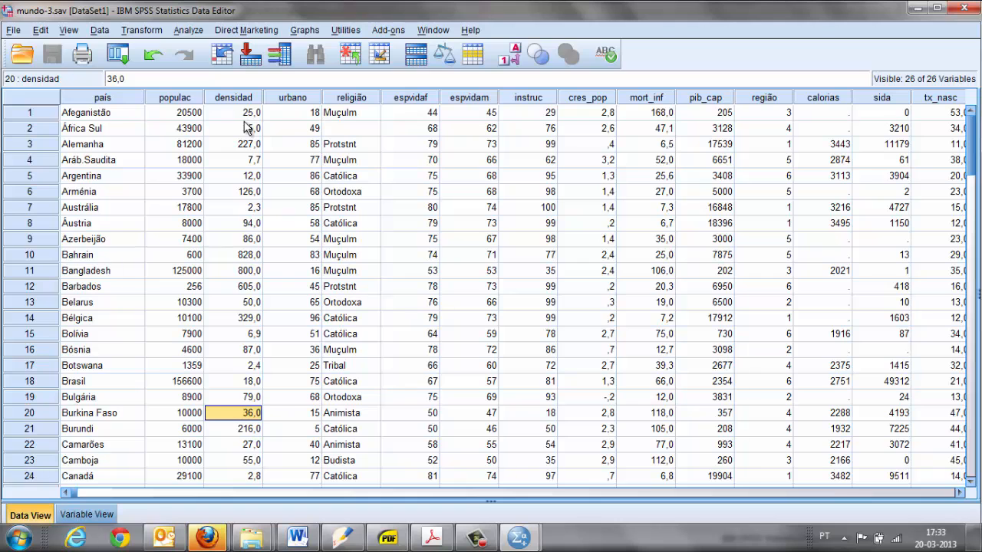
key("Down")
key("Down")
key("Down")
key("Down")
key("Down")
key("Down")
key("Down")
key("Down")
key("Down")
key("Down")
key("Down")
key("Down")
key("Down")
key("Down")
key("Down")
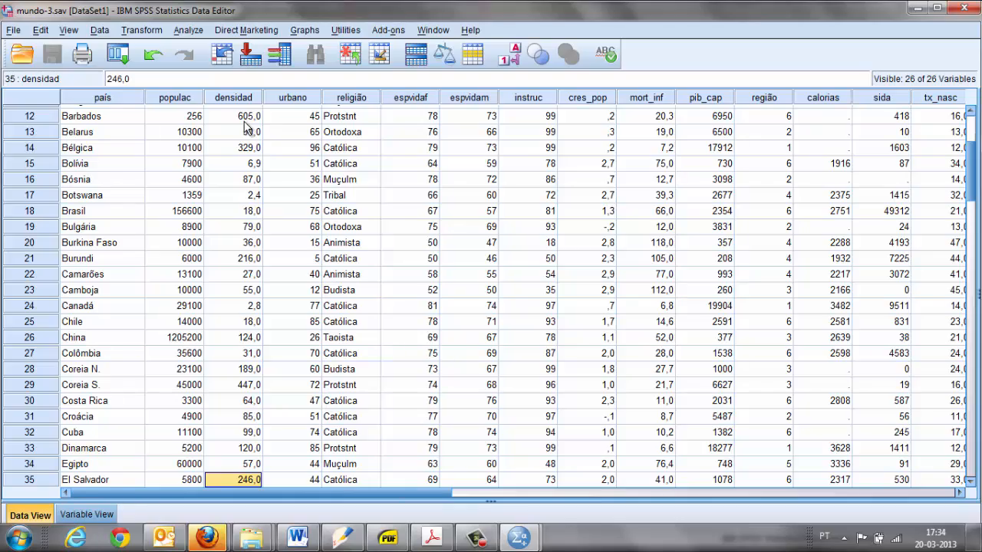
key("Down")
key("Down")
key("Down")
key("Down")
key("Down")
key("Down")
key("Down")
key("Down")
key("Down")
key("Down")
key("Down")
key("Down")
key("Down")
key("Down")
key("Down")
key("Down")
key("Down")
key("Down")
key("Down")
key("Down")
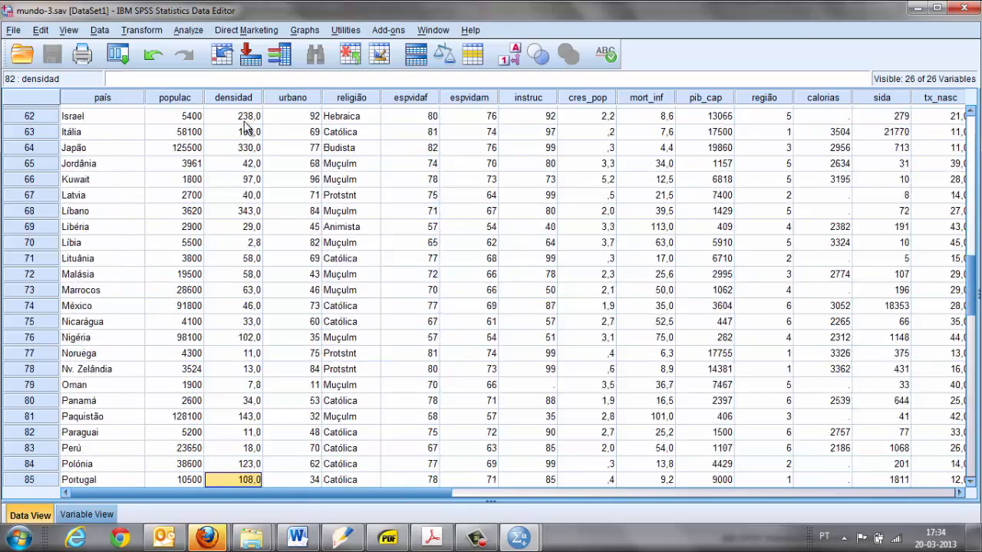
key("Down")
key("Down")
key("Down")
key("Down")
key("Down")
key("Down")
key("Down")
key("Down")
key("Down")
key("Down")
key("Down")
key("Down")
key("Down")
key("Down")
key("Down")
key("Down")
key("Down")
key("Down")
key("Down")
key("Down")
key("Up")
key("Up")
key("Up")
key("Up")
key("Up")
key("Up")
key("Up")
key("Up")
key("Up")
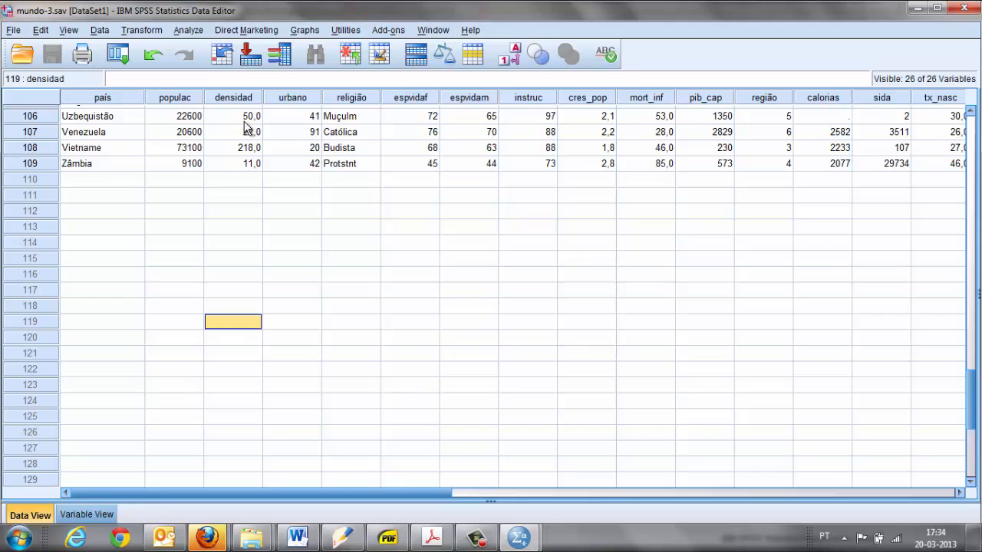
key("Up")
key("Up")
key("Up")
key("Up")
key("Up")
key("Up")
key("Up")
key("Up")
key("Up")
key("Up")
key("Up")
key("Up")
key("Up")
key("Up")
key("Up")
key("Up")
key("Up")
key("Up")
key("Up")
key("Up")
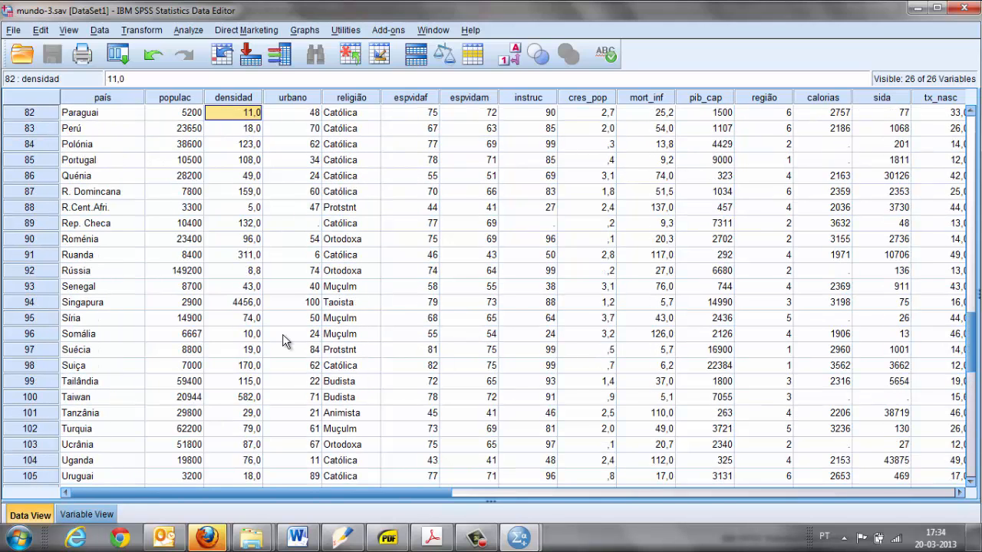
Check exercise 5 (a) in the Folha1-26.pdf worksheet, and examine the definition and label of the religião variable in SPSS
left_click(434, 541)
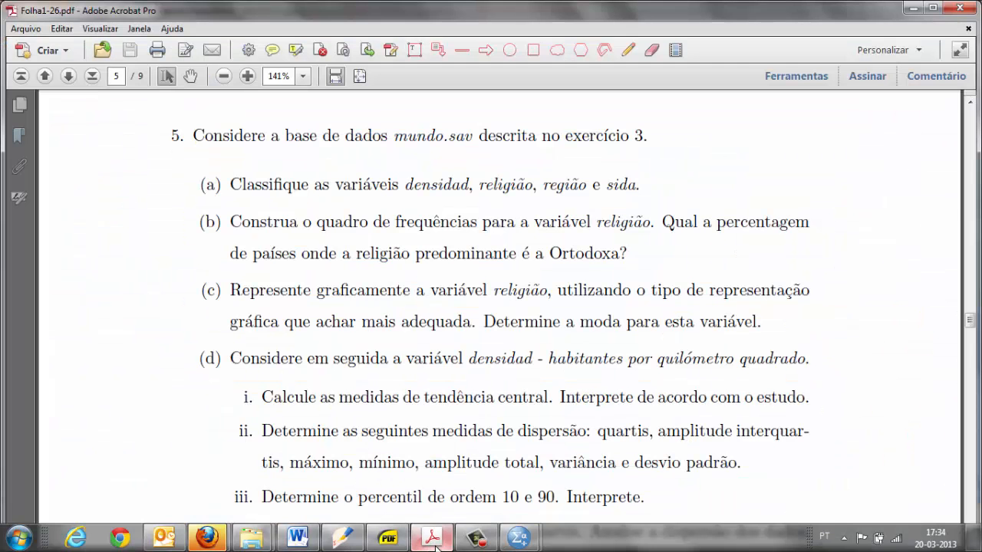
left_click(434, 541)
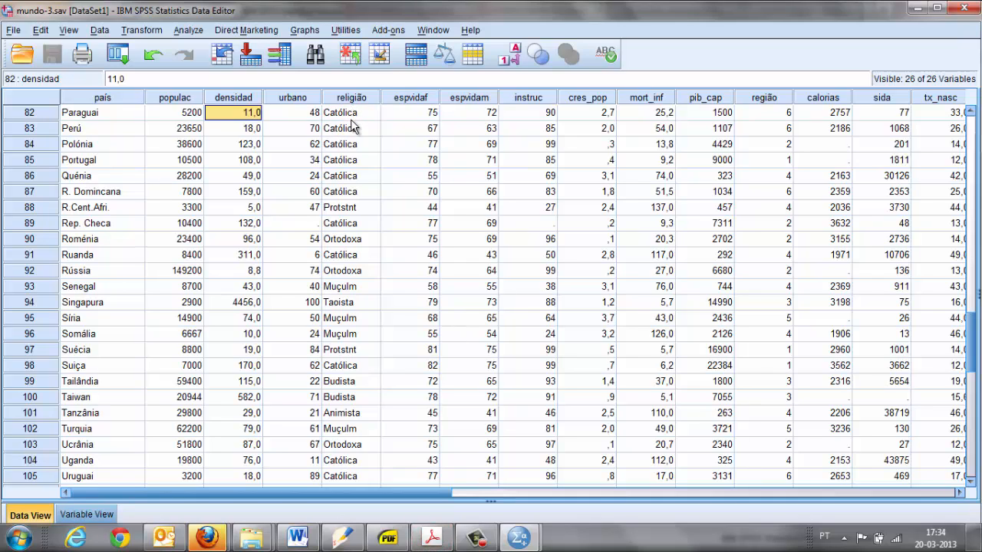
left_click(85, 515)
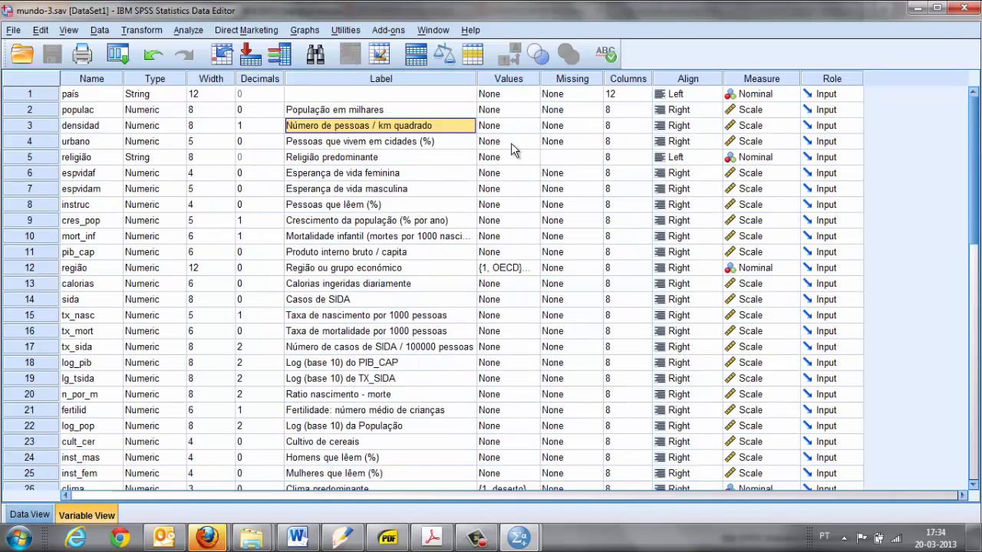
left_click(458, 158)
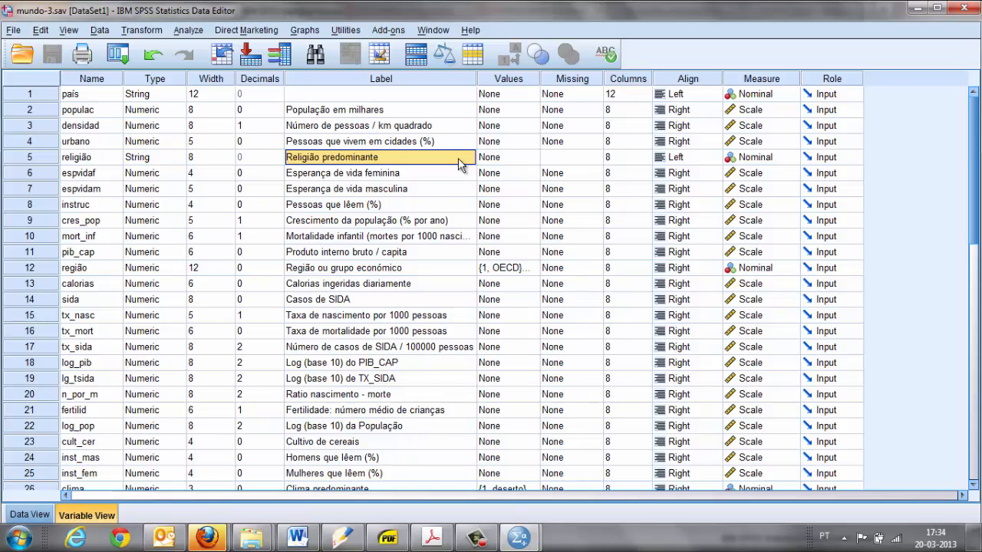
Recheck the exercise text in Acrobat, and inspect the região variable's label and its value labels in SPSS without changing them
left_click(435, 539)
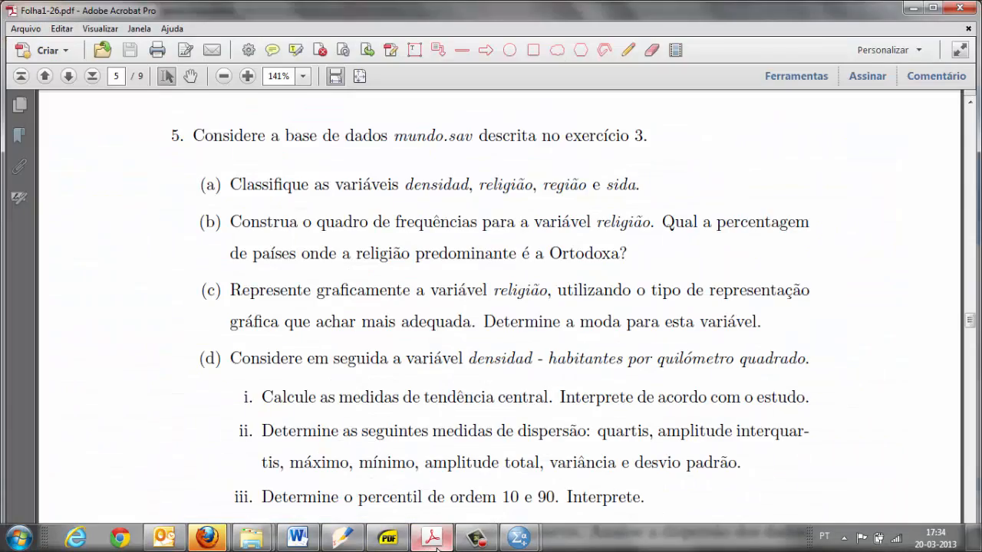
left_click(435, 538)
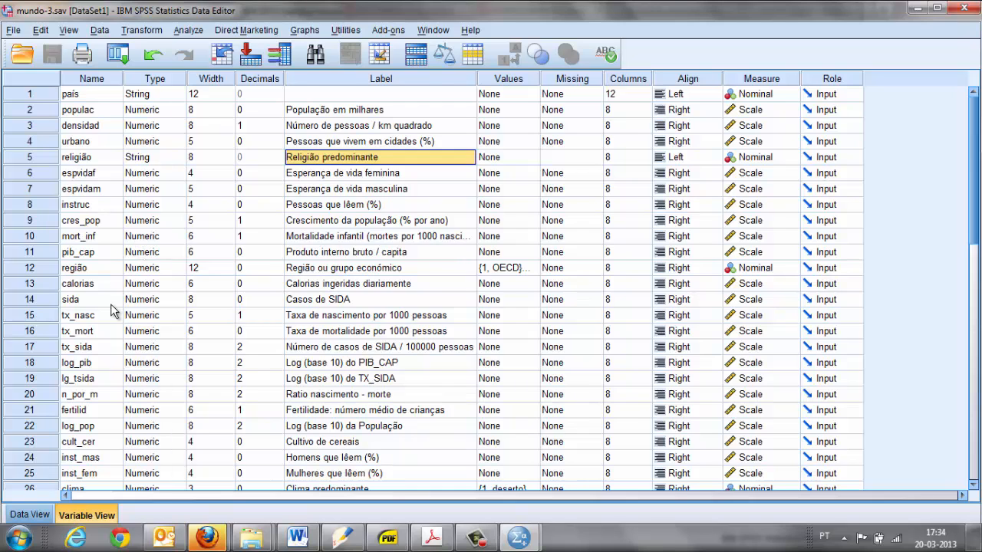
scroll(112, 404, "down", 2)
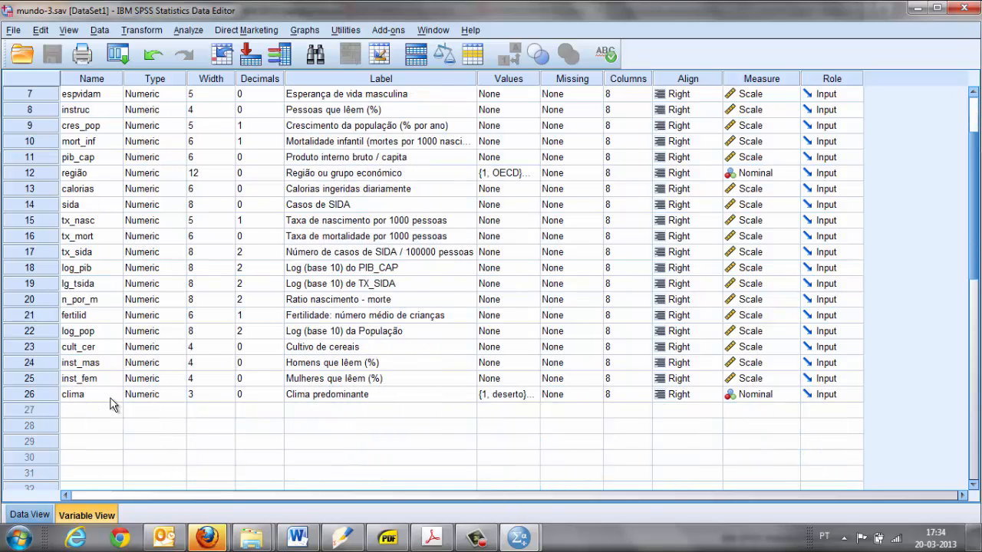
scroll(112, 404, "up", 2)
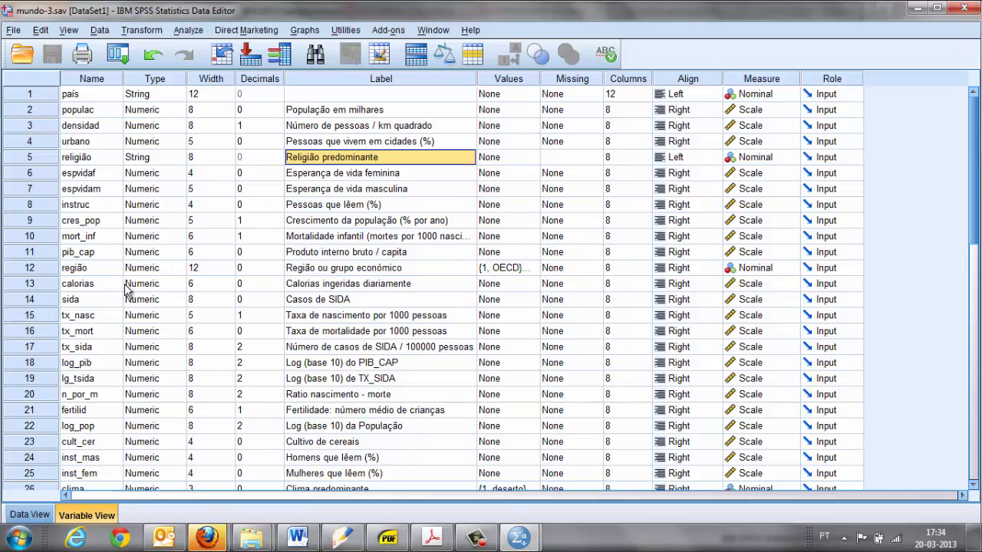
scroll(129, 291, "down", 1)
scroll(128, 291, "up", 1)
left_click(424, 270)
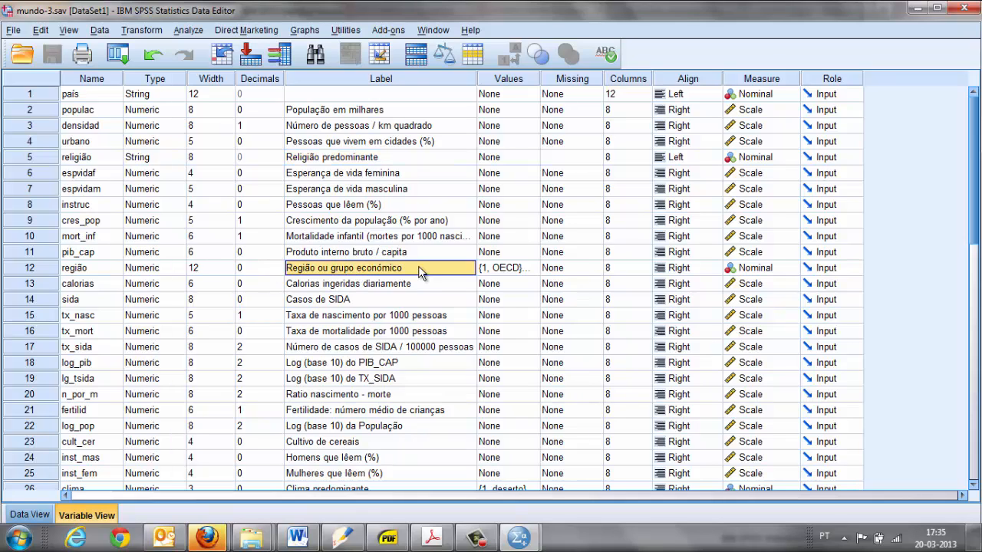
left_click(506, 270)
left_click(532, 268)
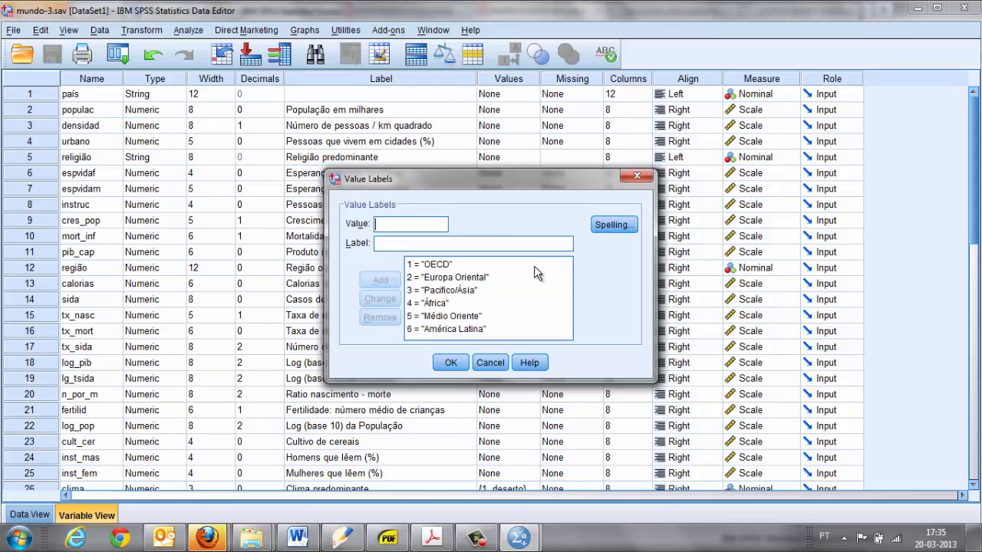
left_click(497, 363)
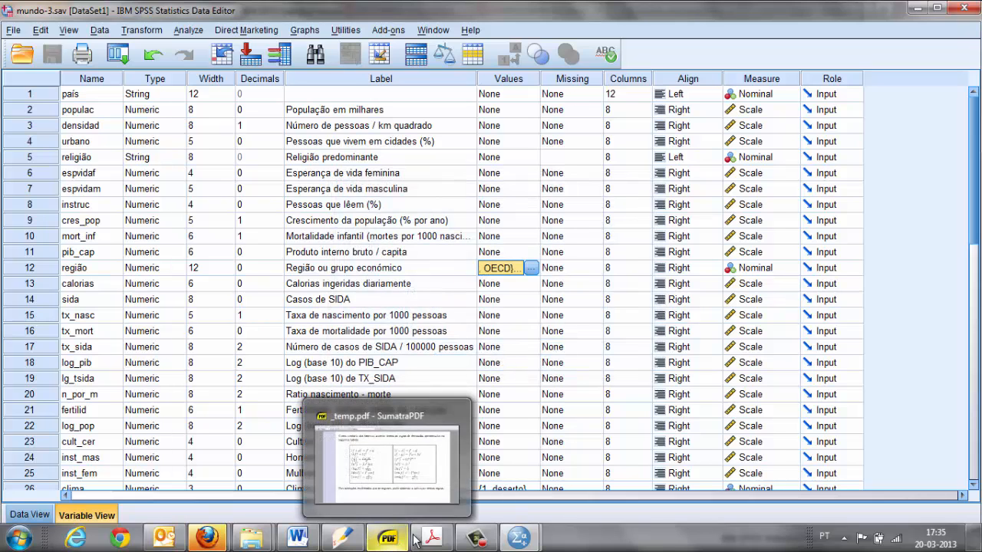
Preview the worksheet and locate the sida variable in the variable list to examine its definition
mouse_move(421, 542)
mouse_move(456, 483)
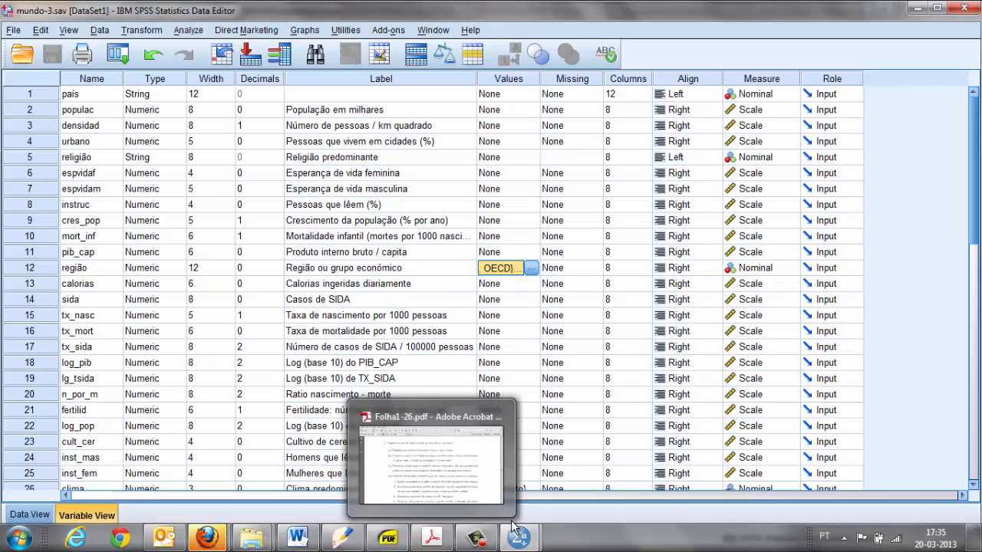
mouse_move(519, 540)
left_click(289, 242)
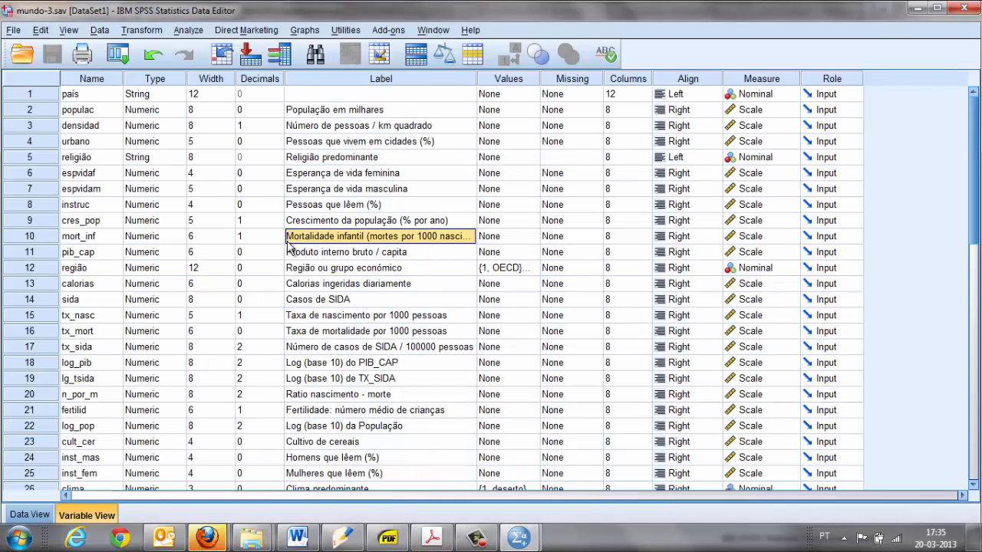
scroll(288, 243, "down", 3)
scroll(290, 247, "up", 3)
scroll(87, 263, "down", 1)
left_click(86, 255)
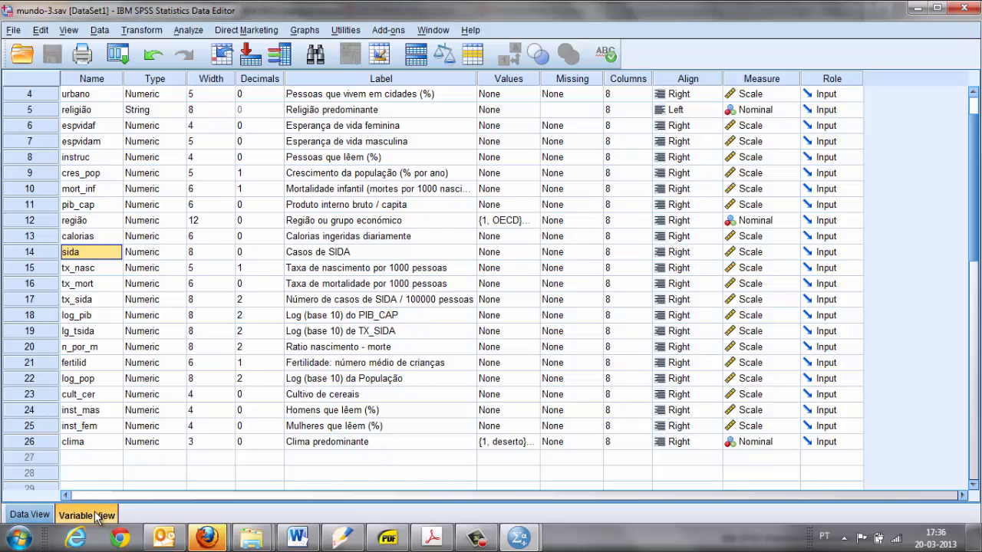
Examine the values of the sida column in the data view, going down the rows from Paraguai
left_click(34, 515)
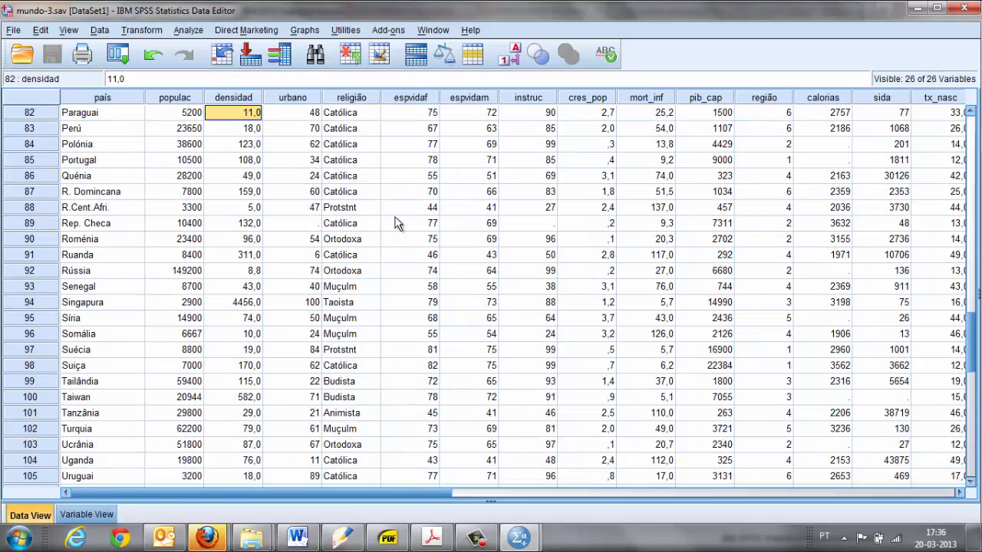
key("Right")
key("Right")
key("Right")
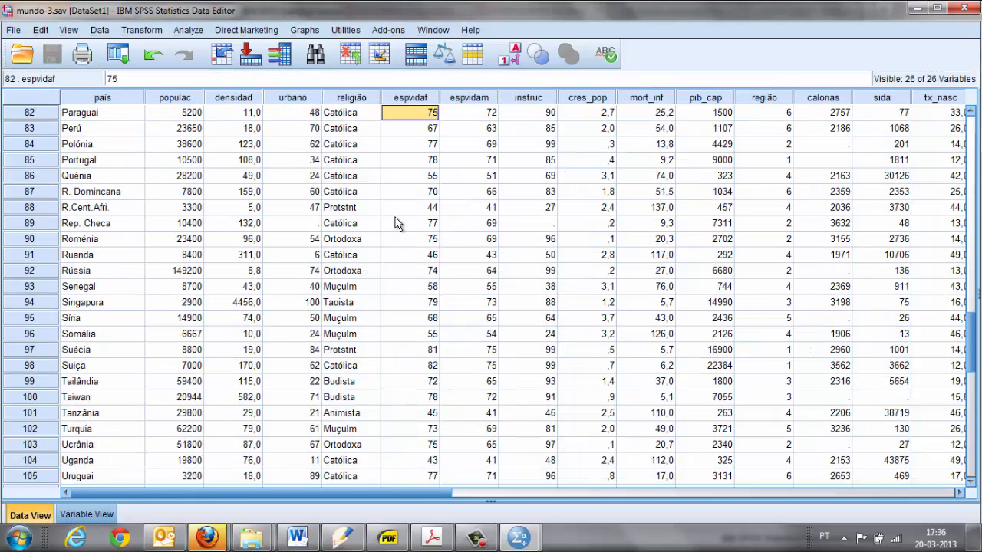
key("ctrl+Right")
key("Left")
key("Left")
key("Left")
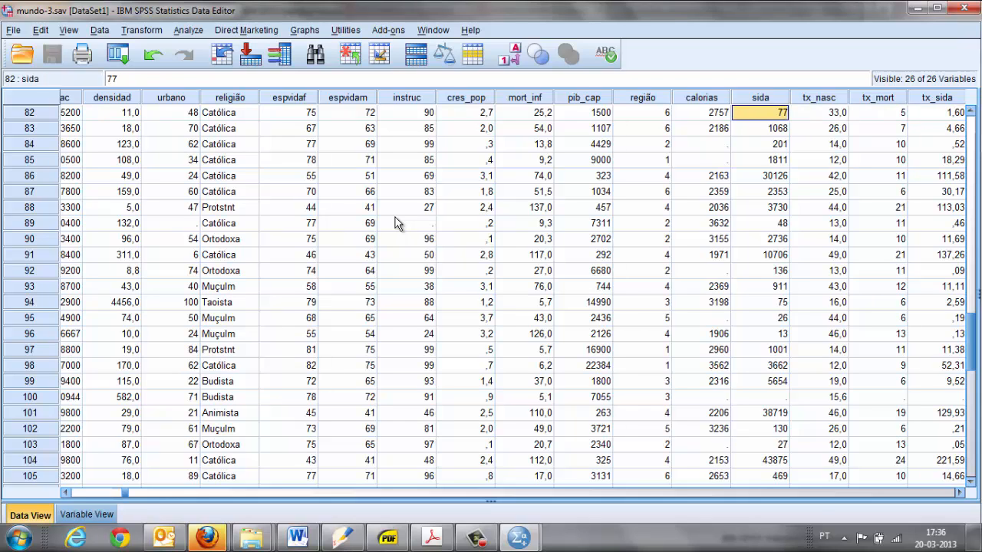
key("Down")
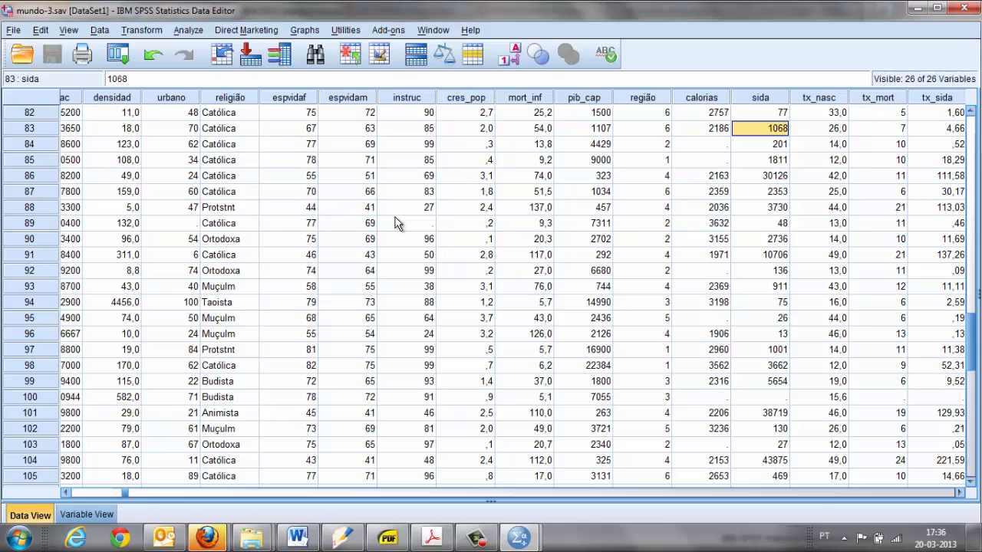
key("Down")
key("Down")
key("Down")
key("Down")
key("Down")
key("Down")
key("Down")
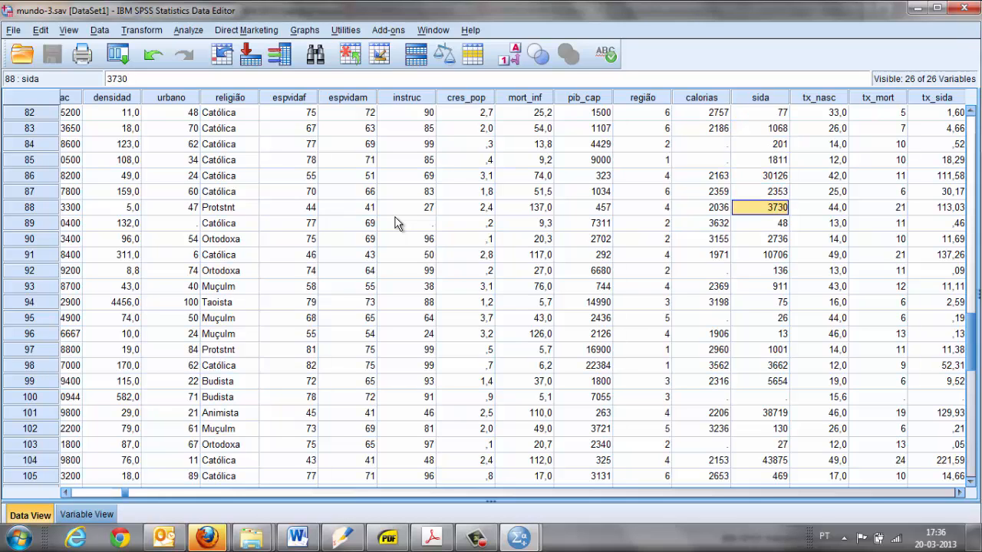
Examine the remaining sida values down to the last case, and return to the first case of the column
key("Down")
key("Down")
key("Down")
key("Down")
key("Down")
key("Down")
key("Down")
key("Down")
key("Down")
key("Down")
key("Down")
key("Down")
key("Down")
key("Down")
key("Down")
key("Down")
key("Down")
key("Down")
key("Down")
key("Down")
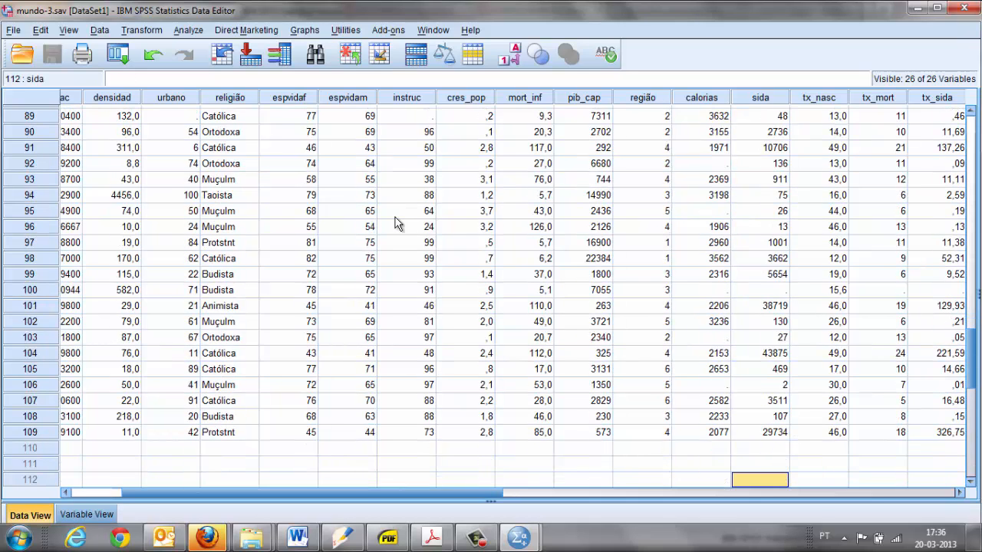
key("Up")
key("Up")
key("Up")
key("Up")
key("Up")
key("Up")
key("Up")
key("Up")
key("Up")
key("Up")
key("Up")
key("Up")
key("Up")
key("Up")
key("Up")
key("Up")
key("Up")
key("Up")
key("Up")
key("Up")
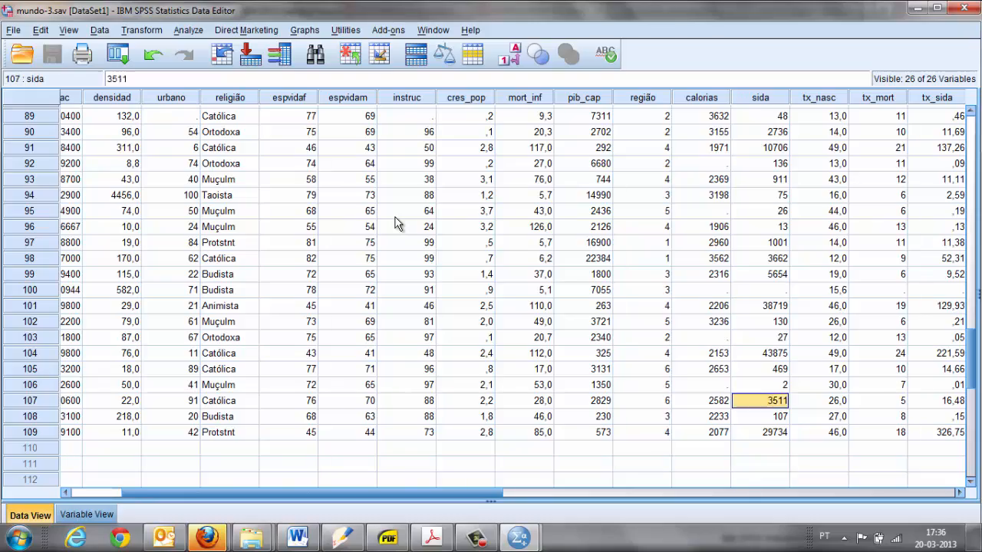
key("Up")
key("Up")
key("Up")
key("Up")
key("Up")
key("Up")
key("Up")
key("Up")
key("Up")
key("Up")
key("Up")
key("Up")
key("Up")
key("Up")
key("Up")
key("Up")
key("Up")
key("Up")
key("Up")
key("Up")
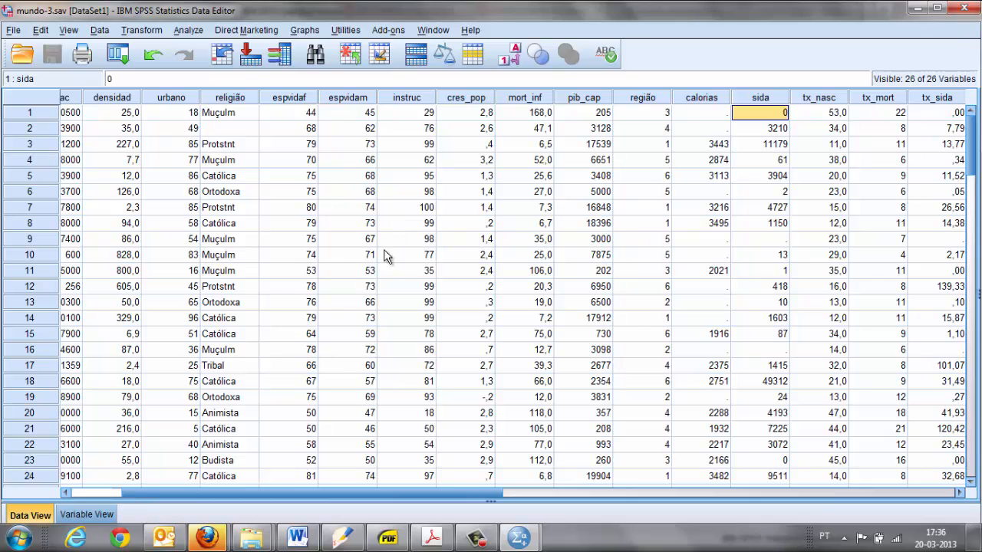
Check exercise 5 (b) in the Acrobat worksheet, and generate the frequency table for Religião predominante from mundo-3.sav in SPSS
left_click(432, 537)
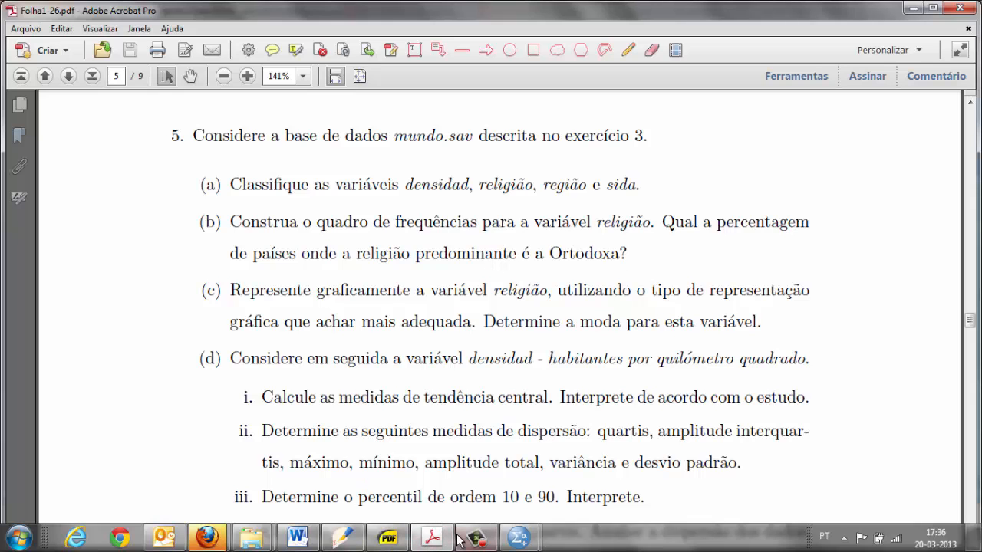
mouse_move(529, 537)
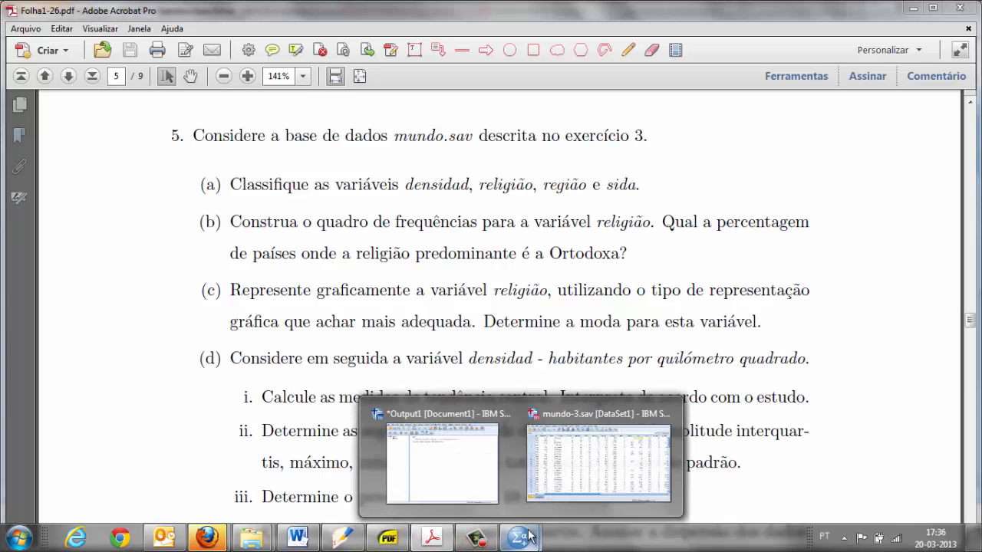
left_click(579, 458)
left_click(182, 32)
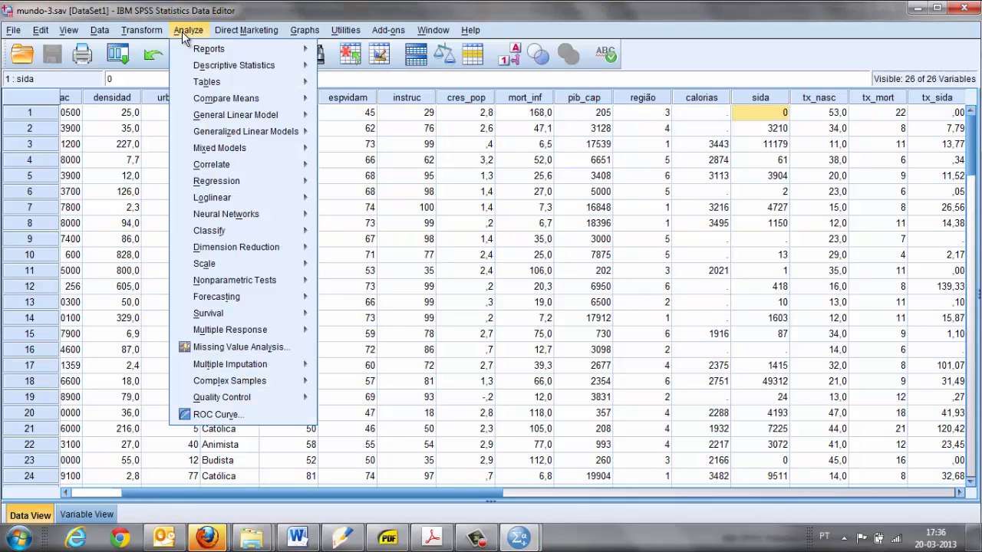
mouse_move(242, 65)
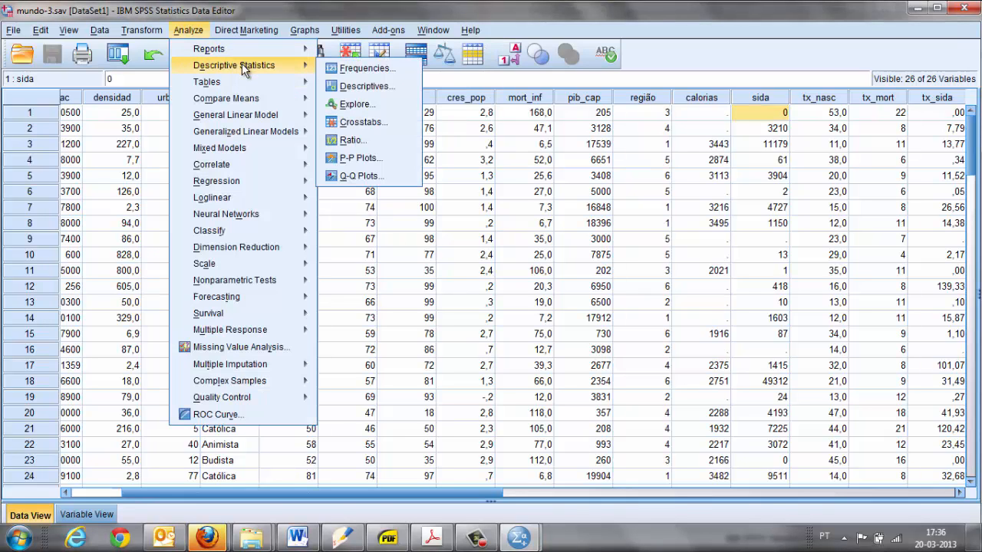
left_click(353, 69)
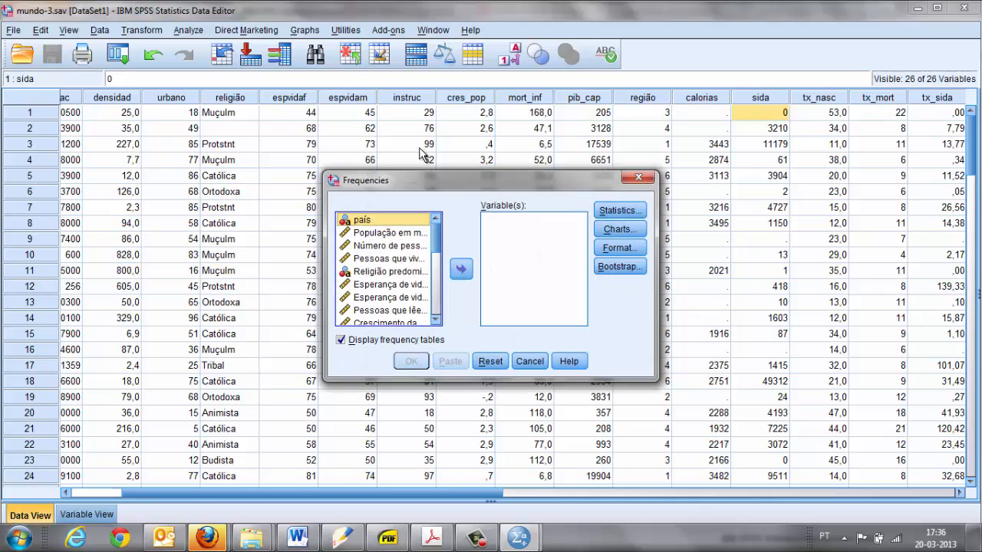
double_click(391, 272)
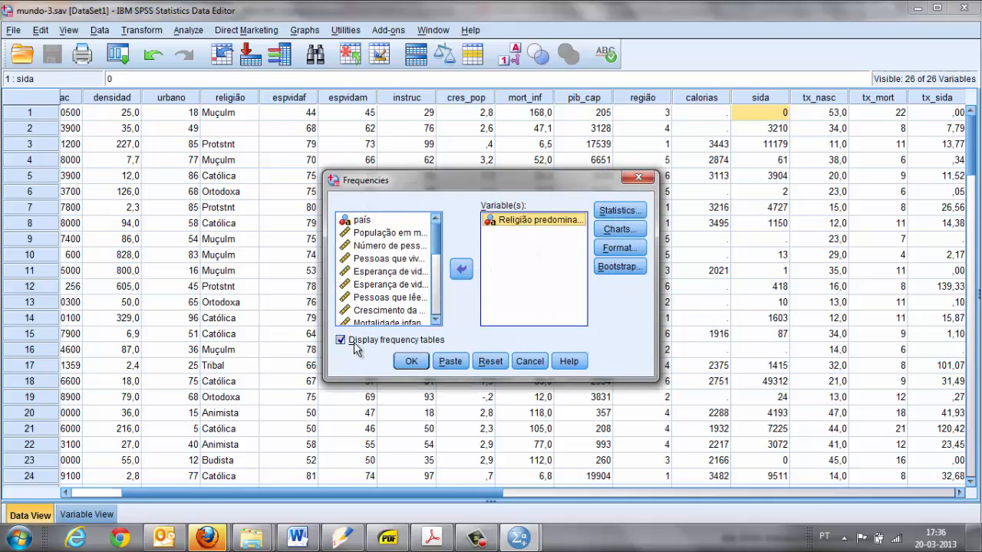
left_click(411, 362)
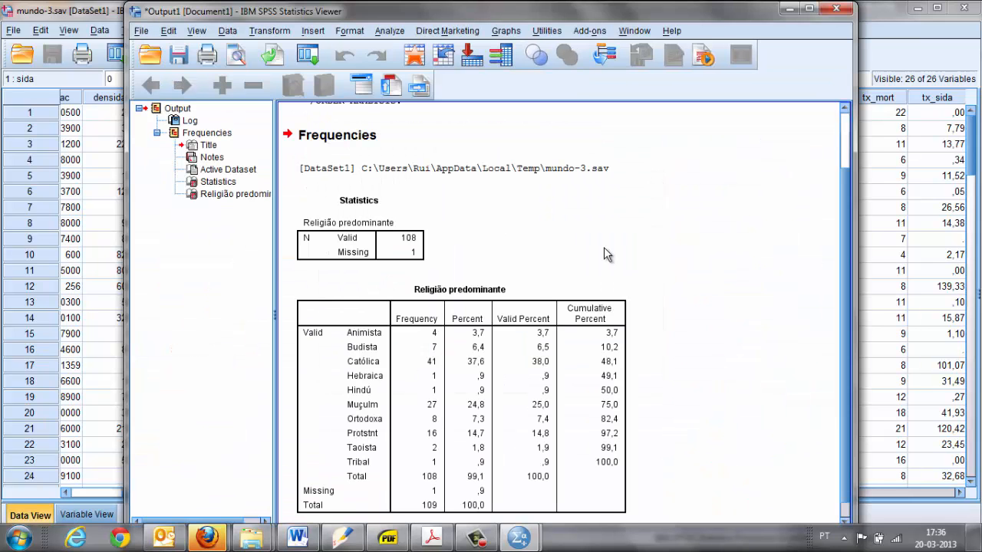
Compare the Religião predominante frequency table with question 5 (b), dismiss the Windows colour scheme message, and read the Ortodoxa percentages
left_click(430, 375)
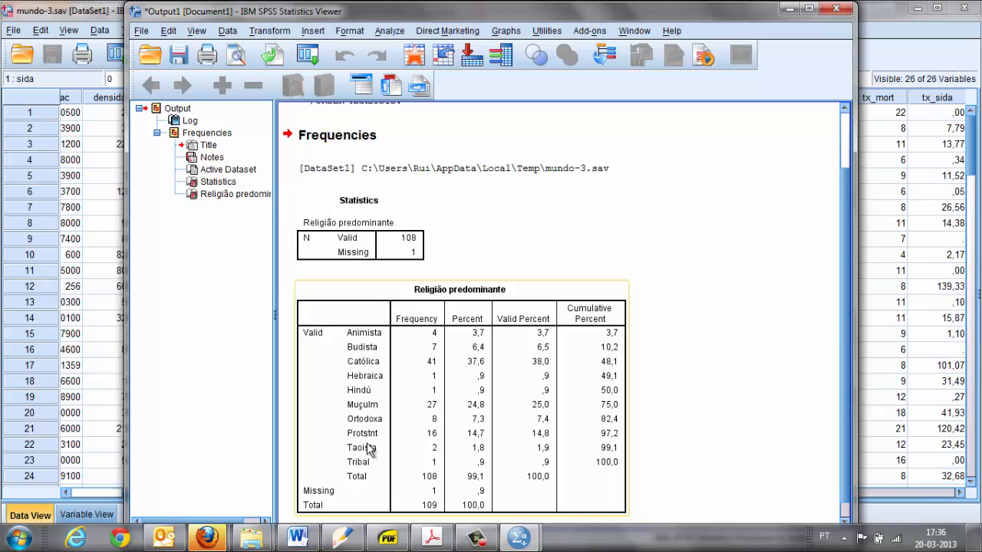
left_click(428, 539)
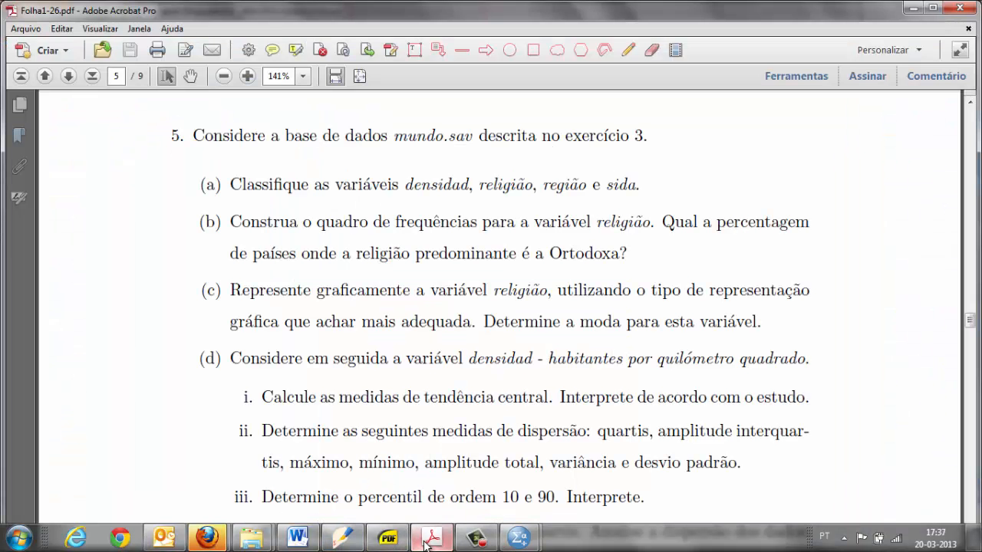
left_click(425, 540)
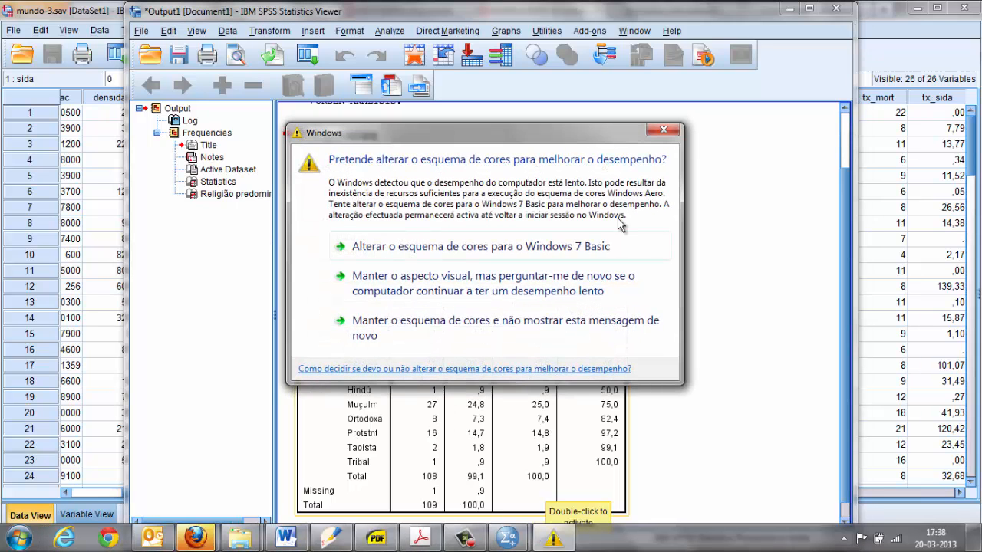
left_click(663, 129)
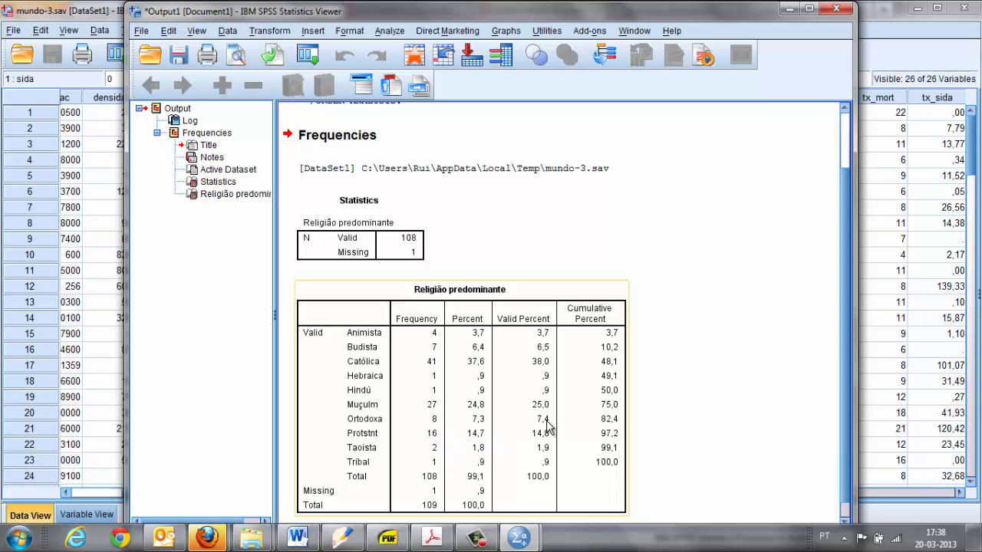
Review exercise 5 (c) in Acrobat, and start a simple bar chart in SPSS using summaries for groups of cases
left_click(441, 539)
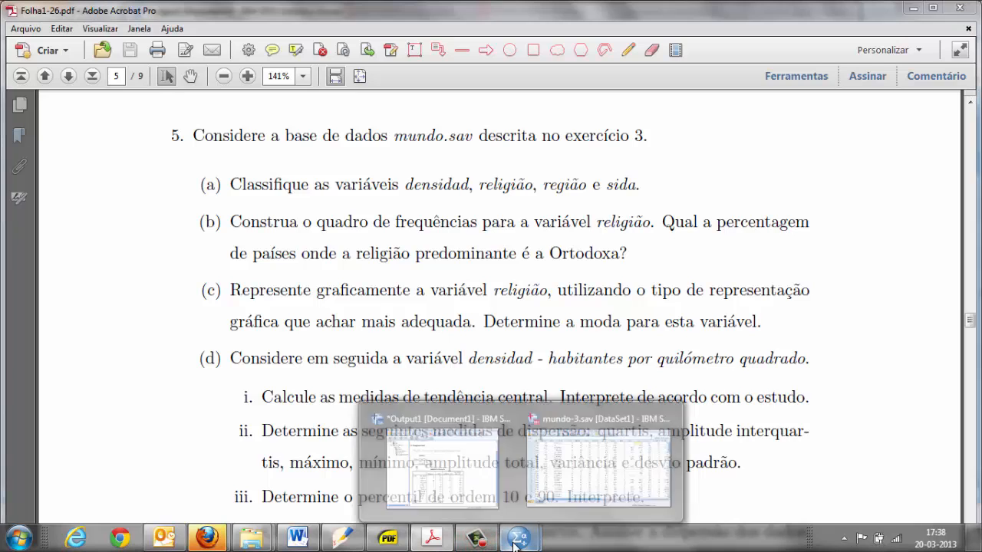
mouse_move(519, 536)
left_click(557, 488)
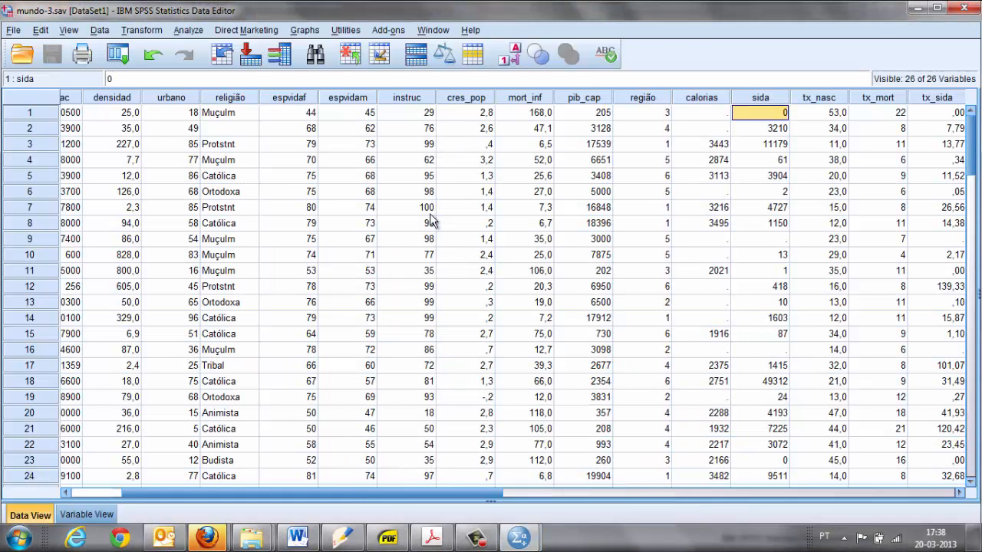
left_click(306, 31)
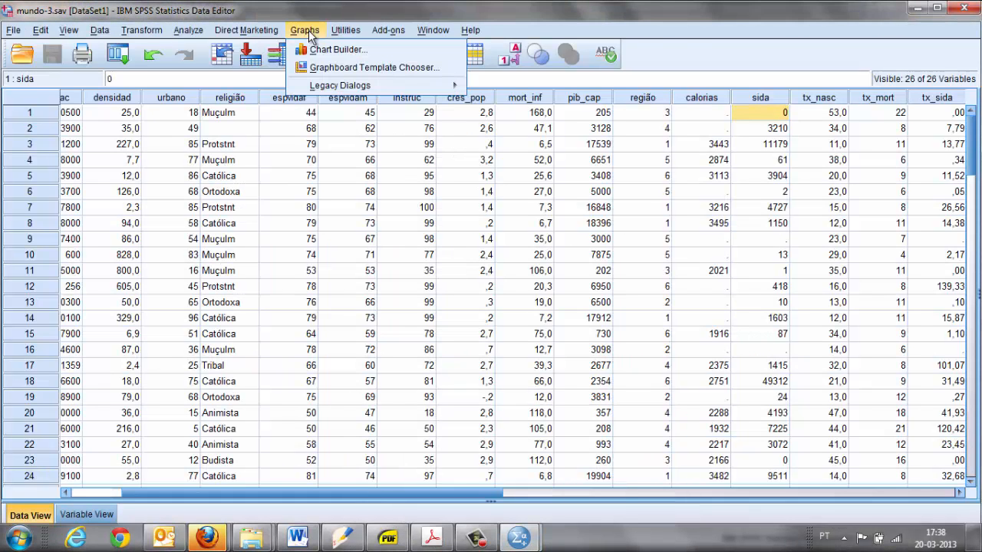
mouse_move(336, 88)
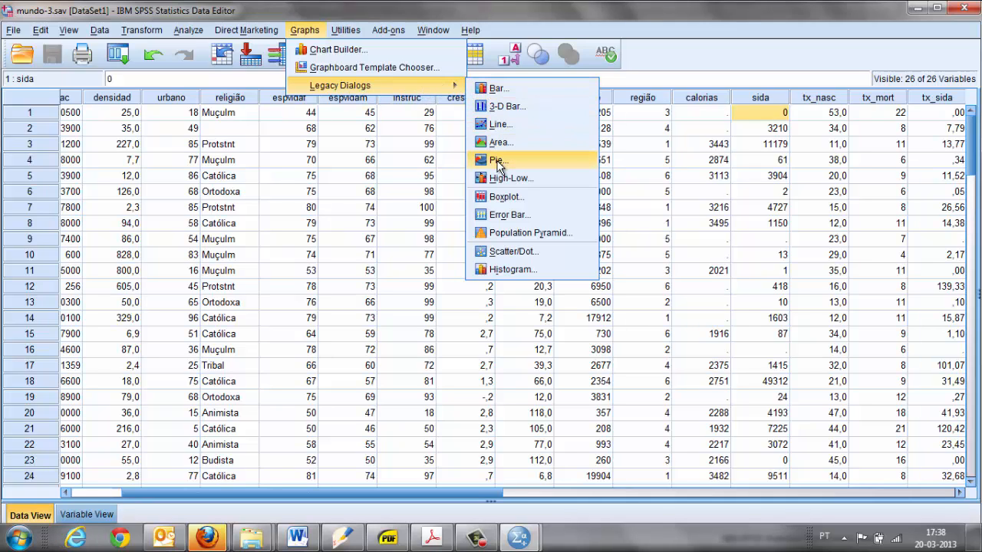
left_click(498, 89)
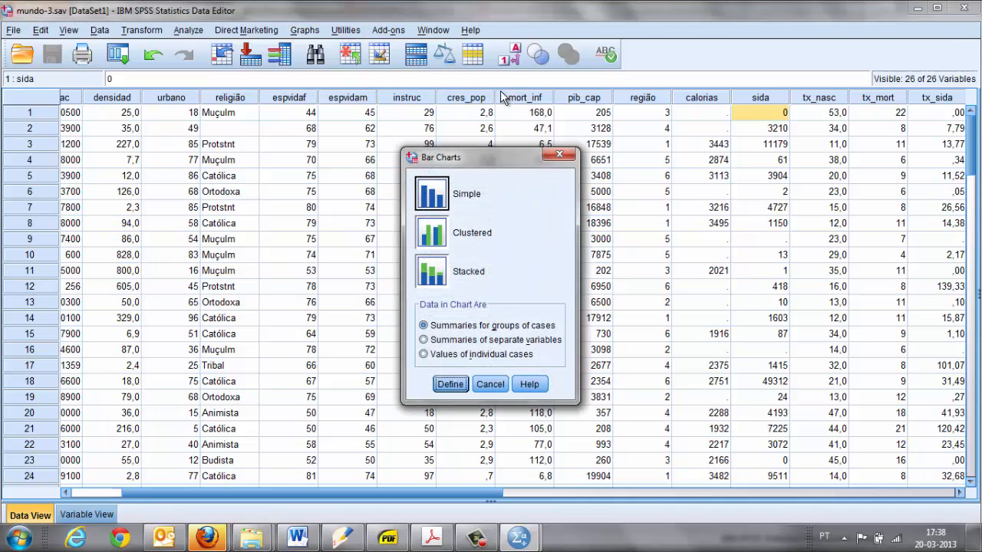
left_click(438, 194)
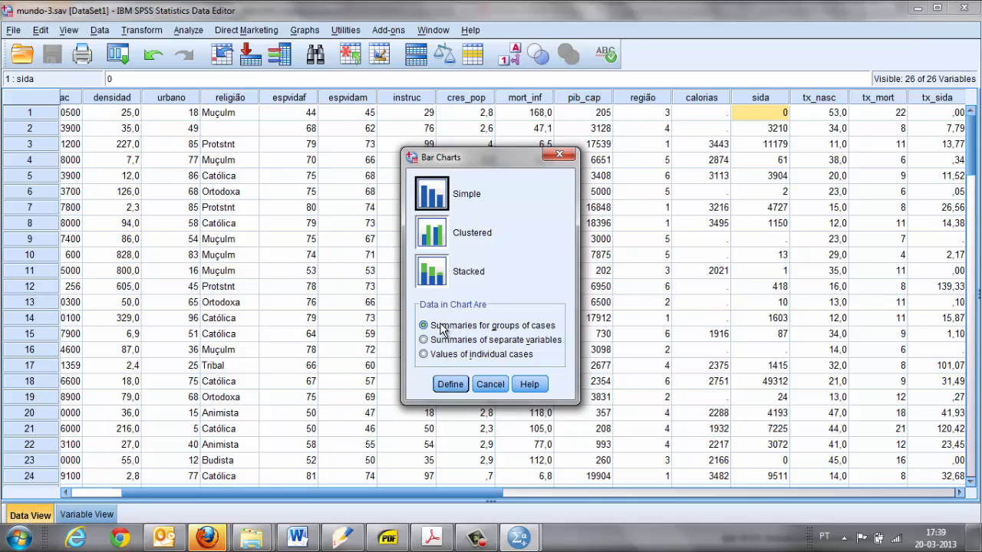
left_click(443, 357)
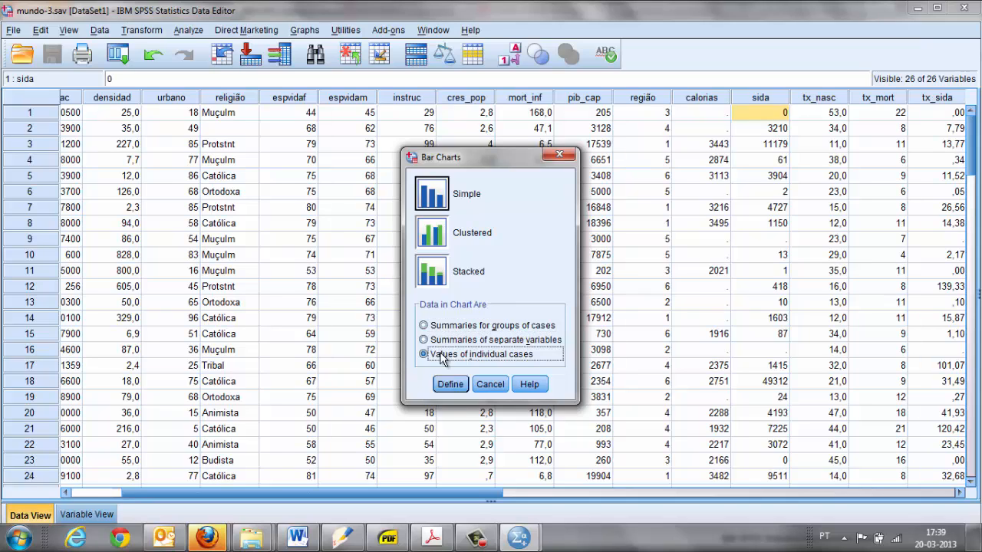
left_click(444, 329)
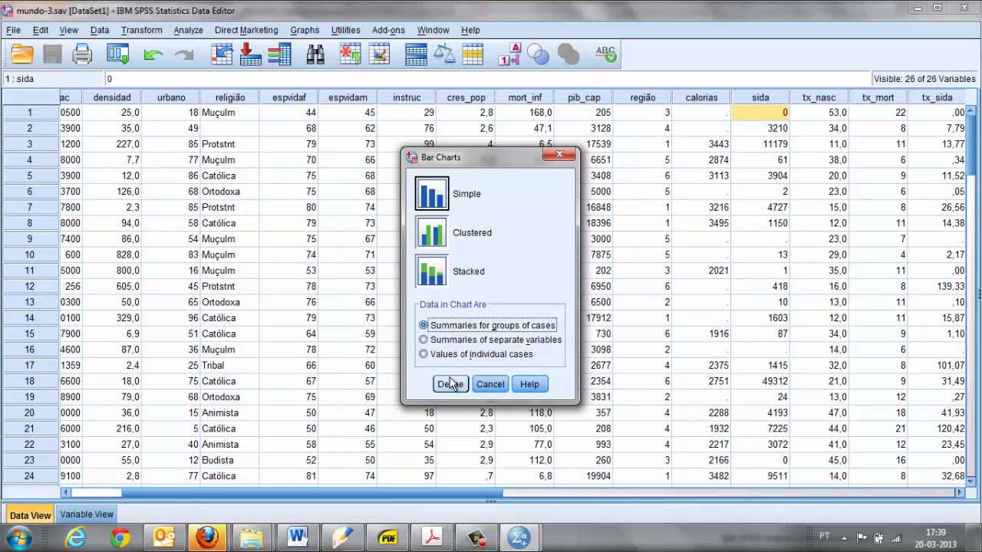
left_click(434, 358)
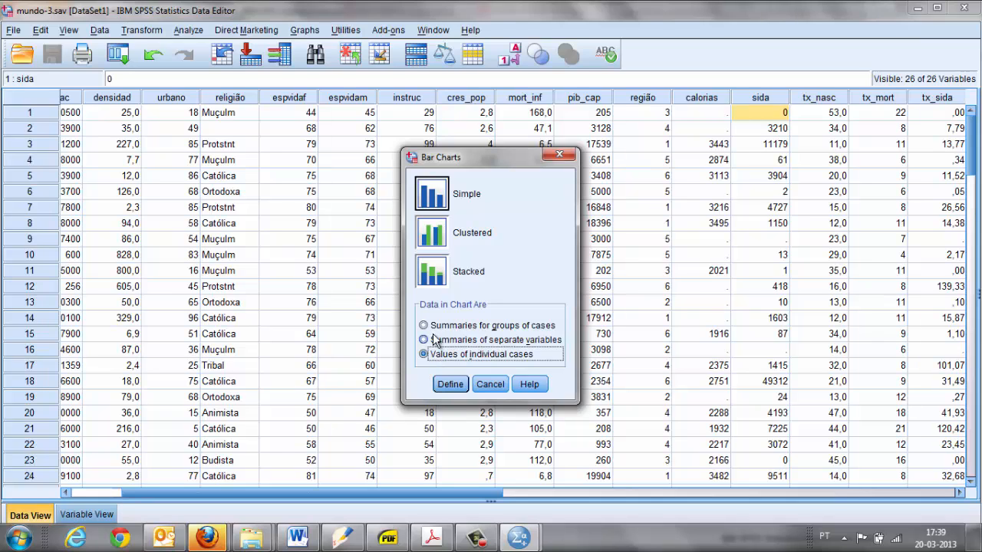
left_click(433, 329)
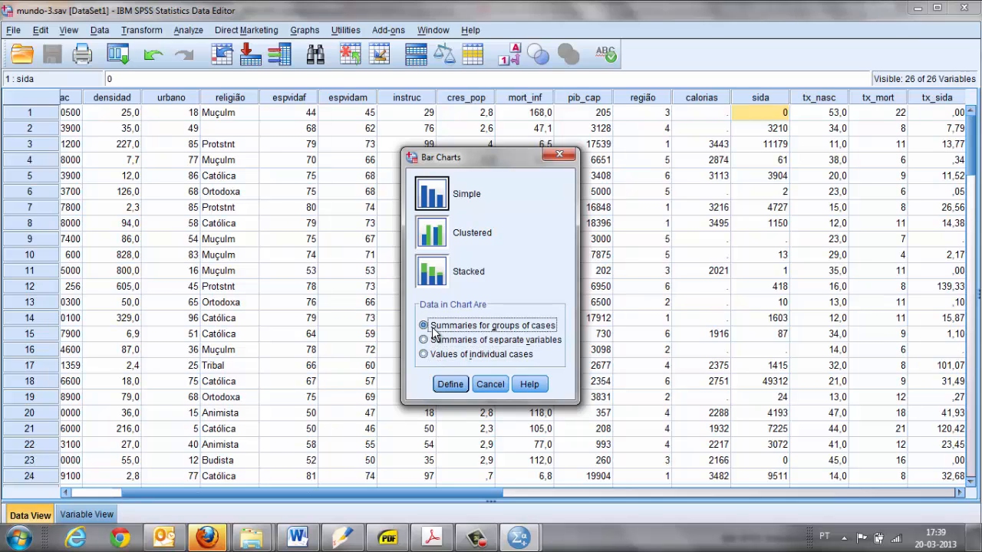
left_click(449, 382)
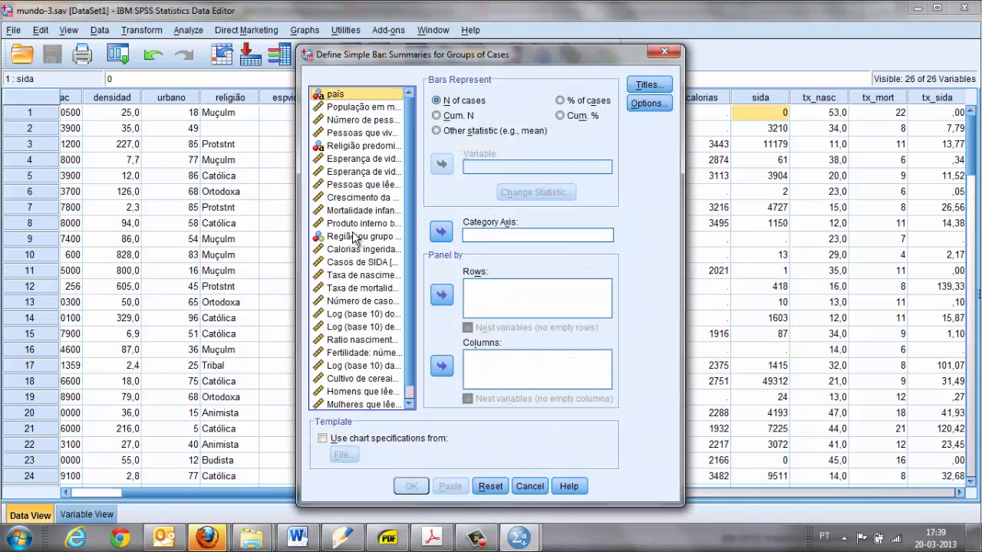
Assign Religião predominante to the bar chart's category axis, keep N of cases for the bars, and create the chart
left_click(350, 147)
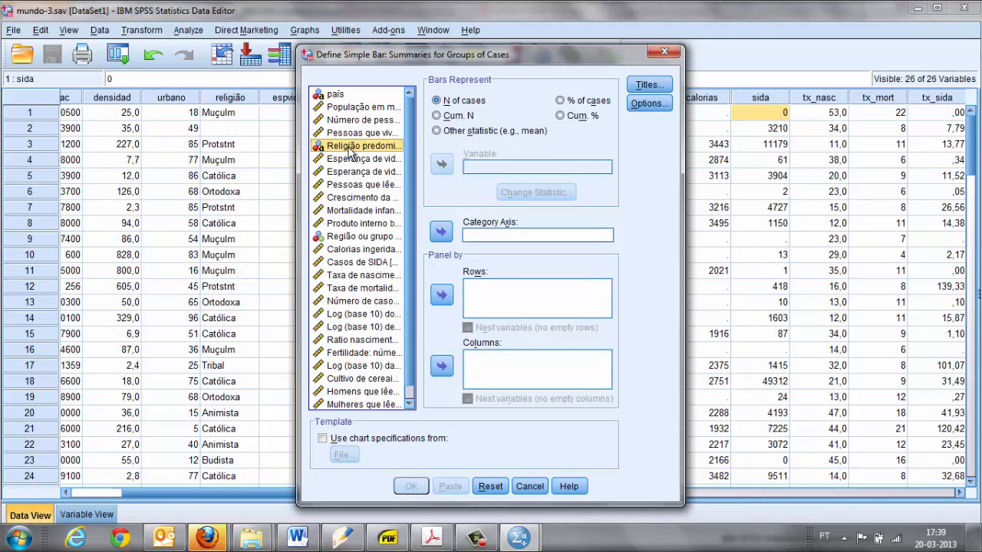
left_click(441, 231)
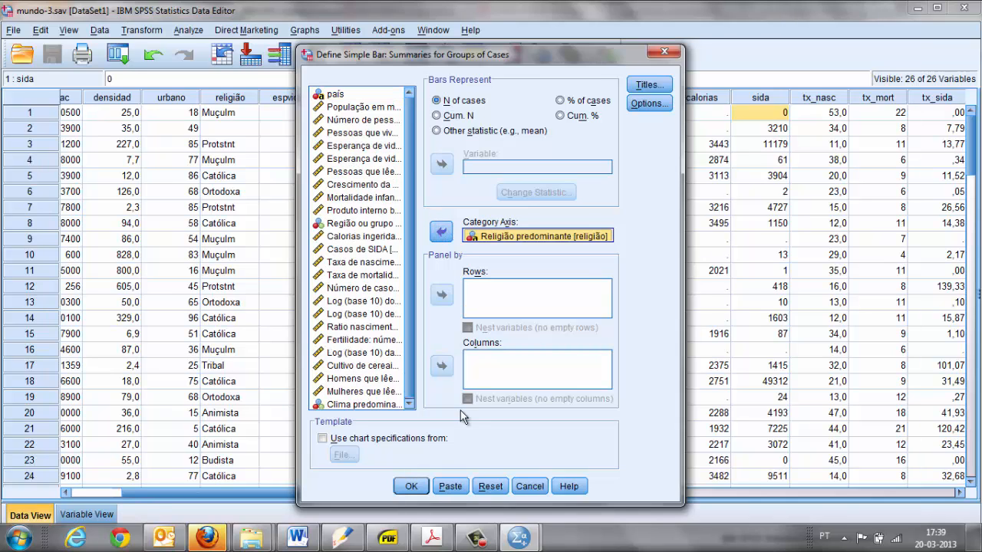
left_click(412, 487)
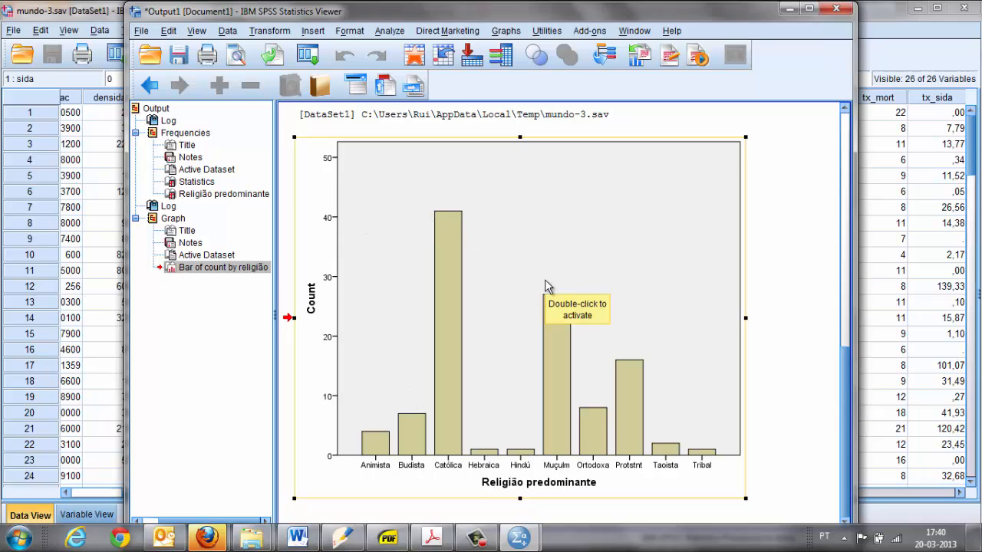
Open the religião bar chart for editing and change the fill of all bars to green (13, 141, 70)
double_click(449, 324)
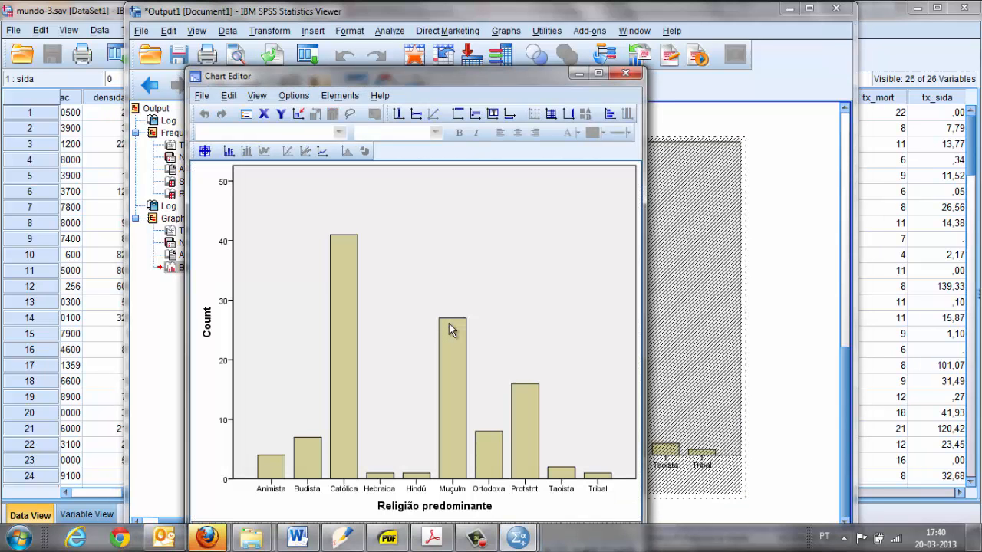
double_click(343, 316)
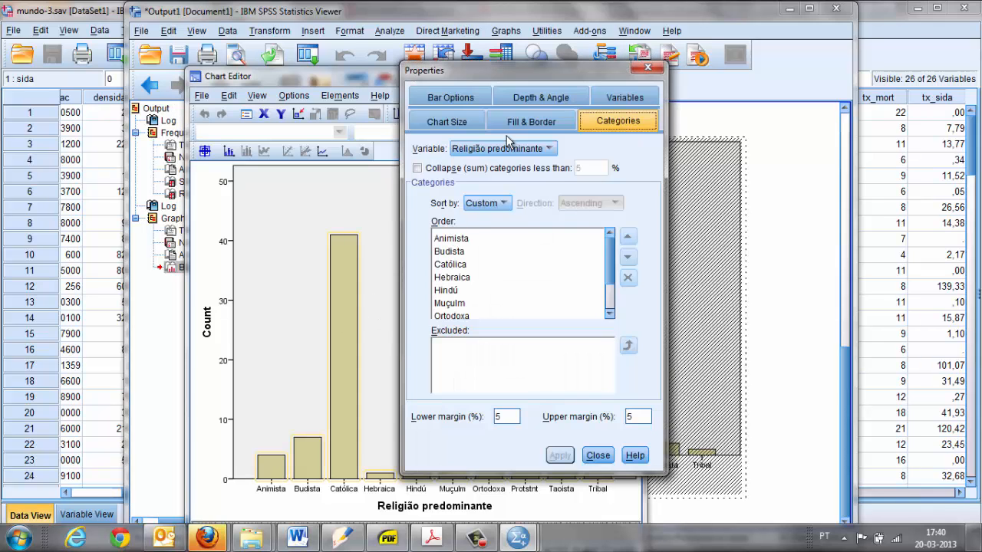
left_click(526, 120)
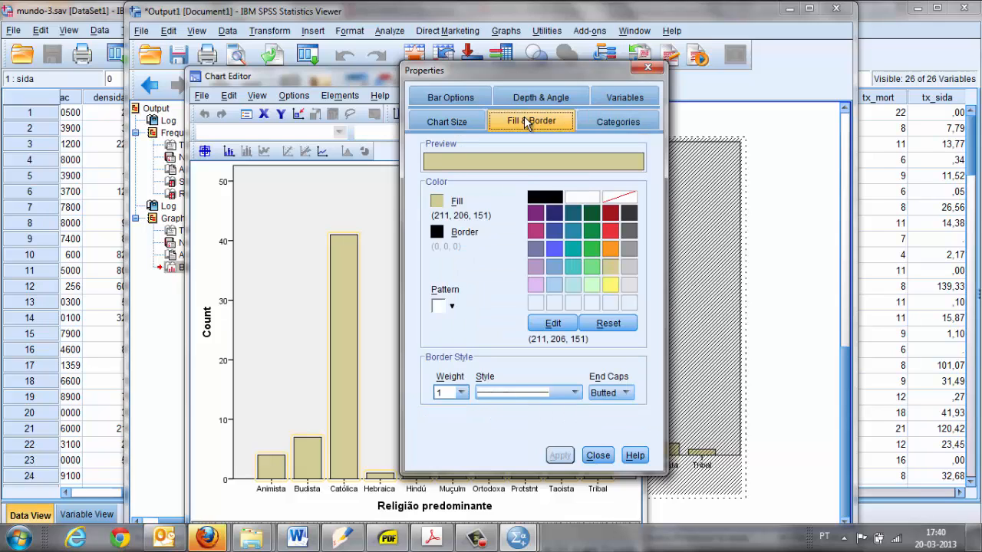
left_click(592, 233)
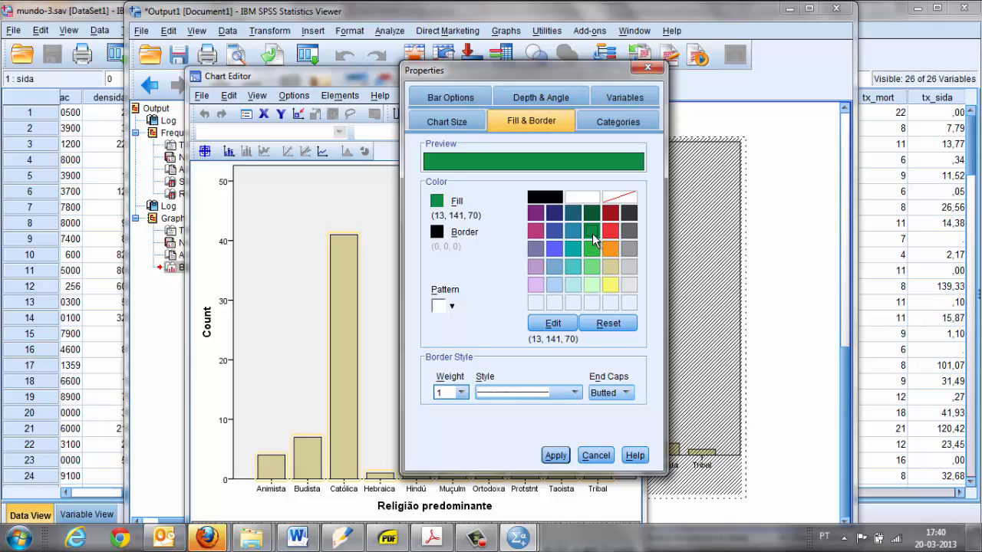
left_click(555, 455)
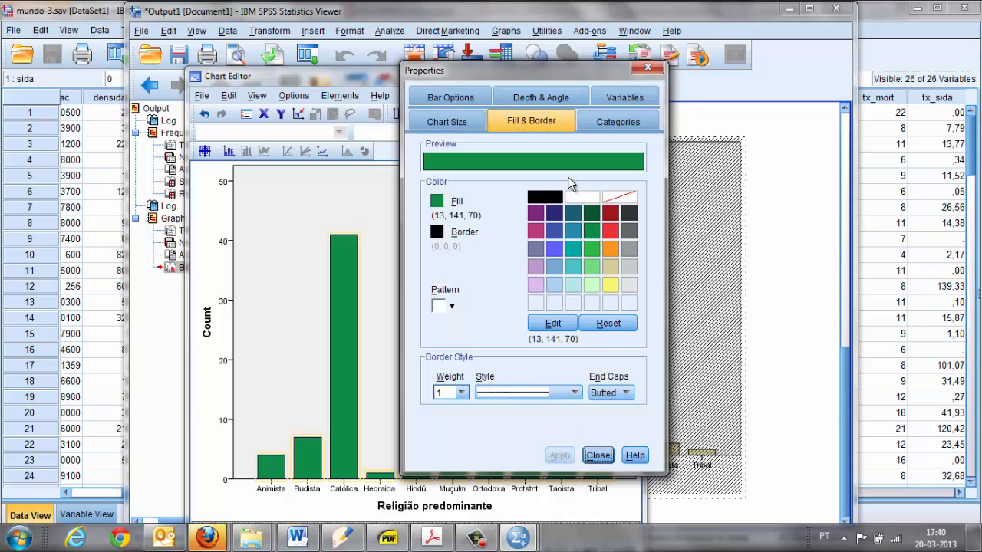
Review the bars' categories, variables, chart size and fill settings, and close the properties without changes
left_click(603, 123)
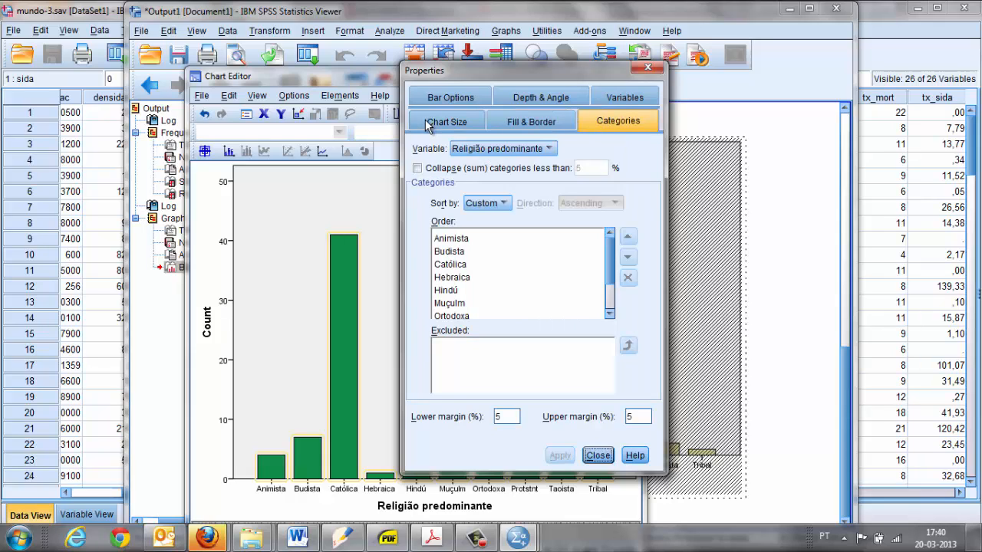
left_click(428, 125)
left_click(623, 98)
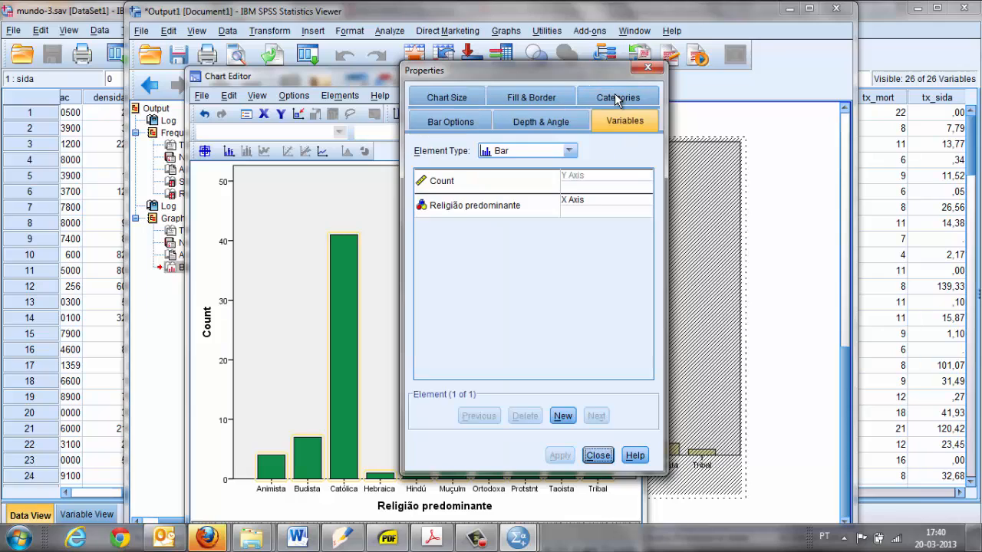
left_click(454, 99)
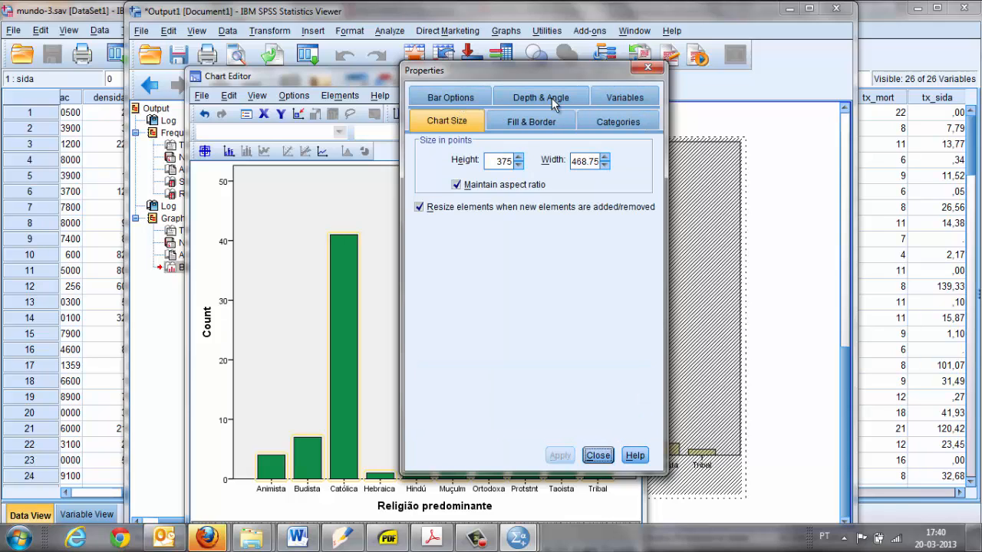
left_click(524, 121)
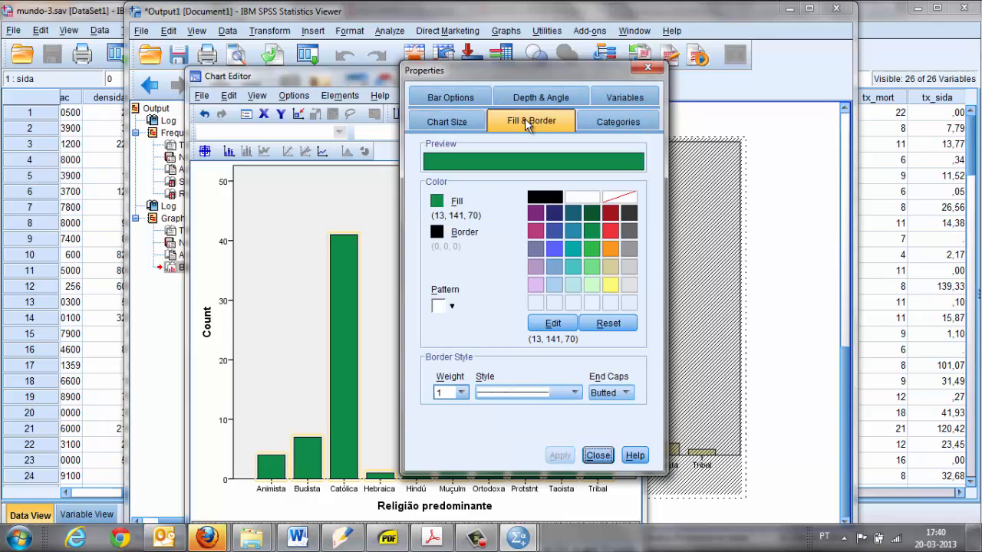
left_click(610, 125)
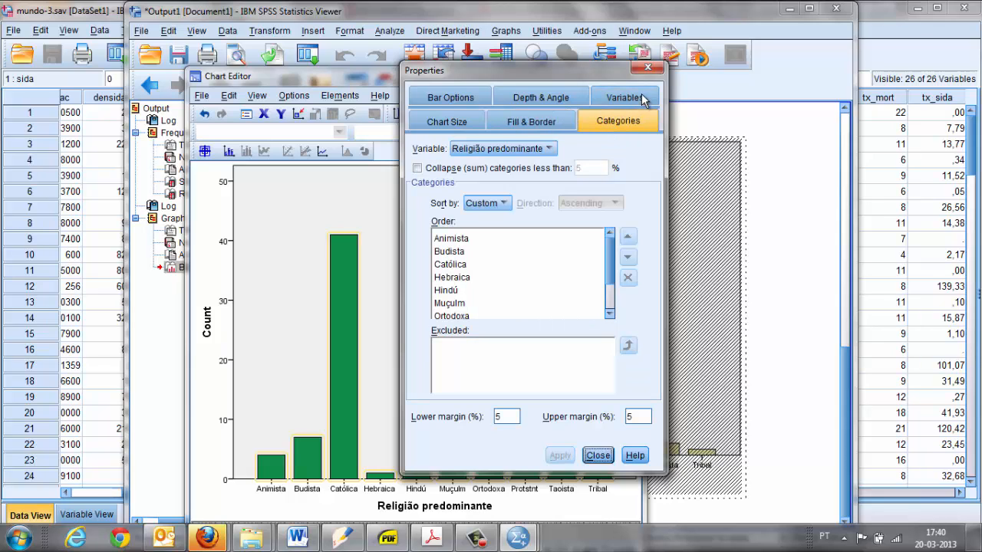
left_click(647, 68)
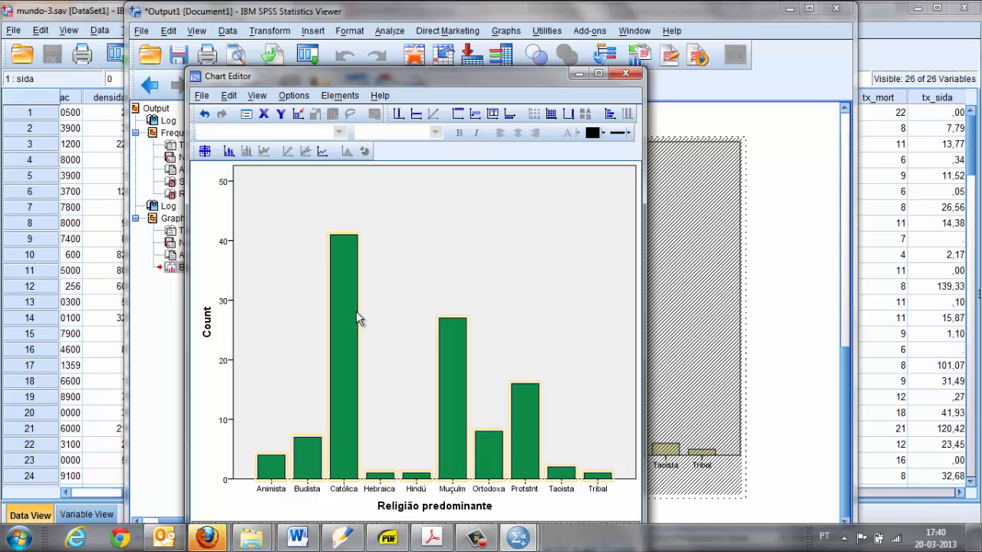
right_click(348, 314)
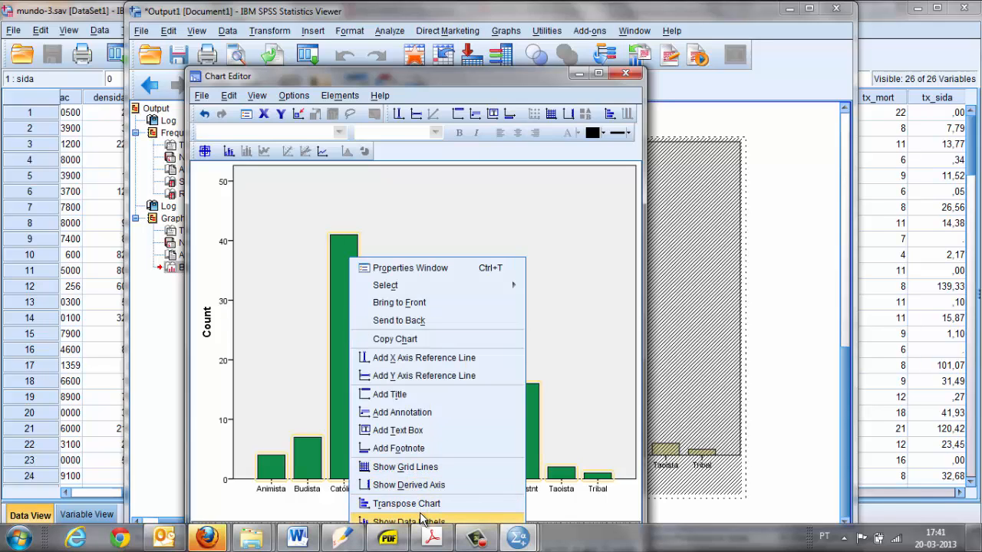
left_click(221, 541)
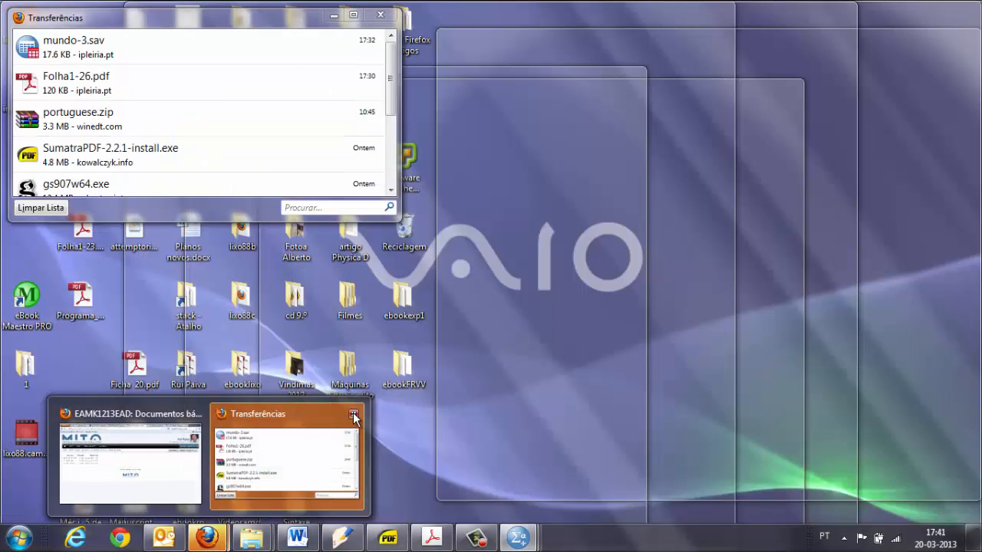
left_click(354, 415)
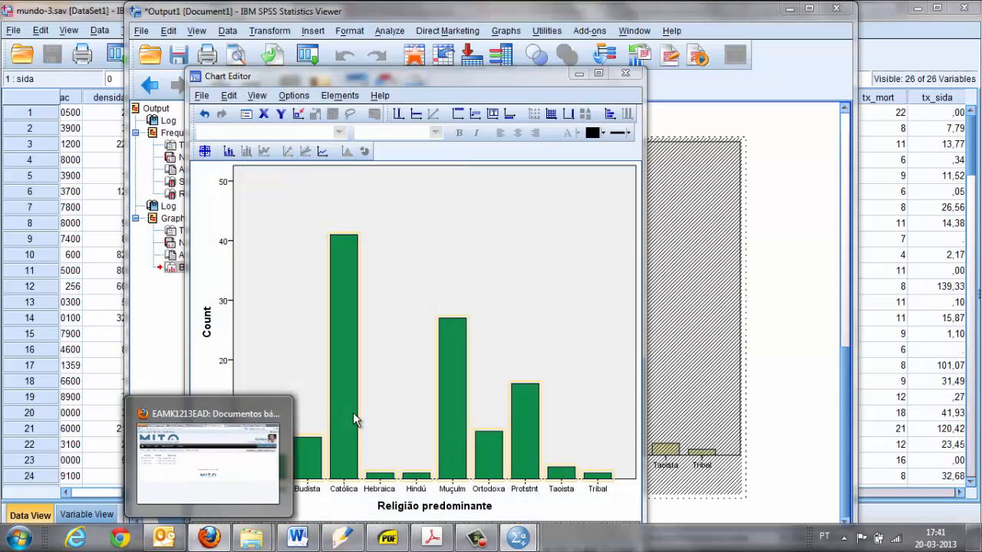
left_click(502, 309)
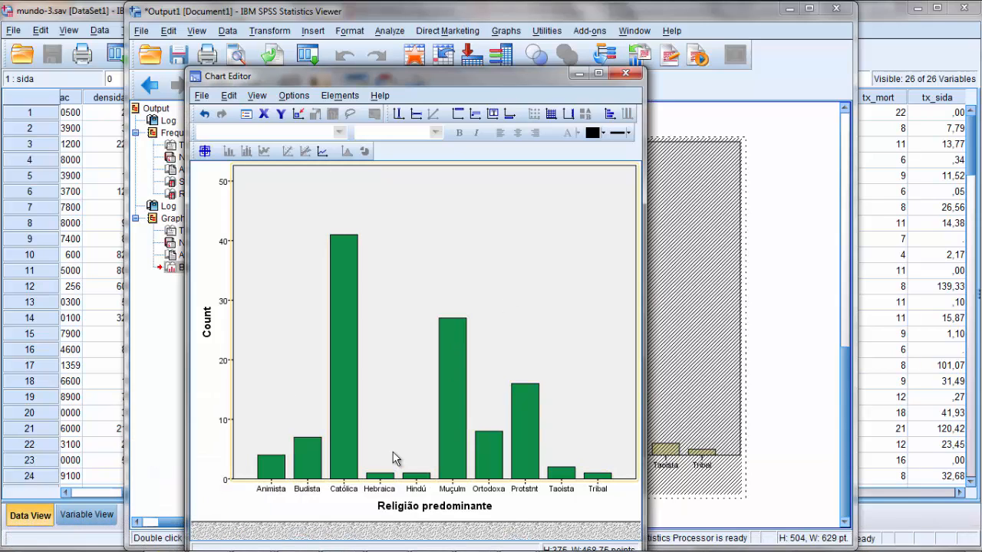
Show data labels on the religião bars and add Percent to the displayed labels below Count
right_click(343, 439)
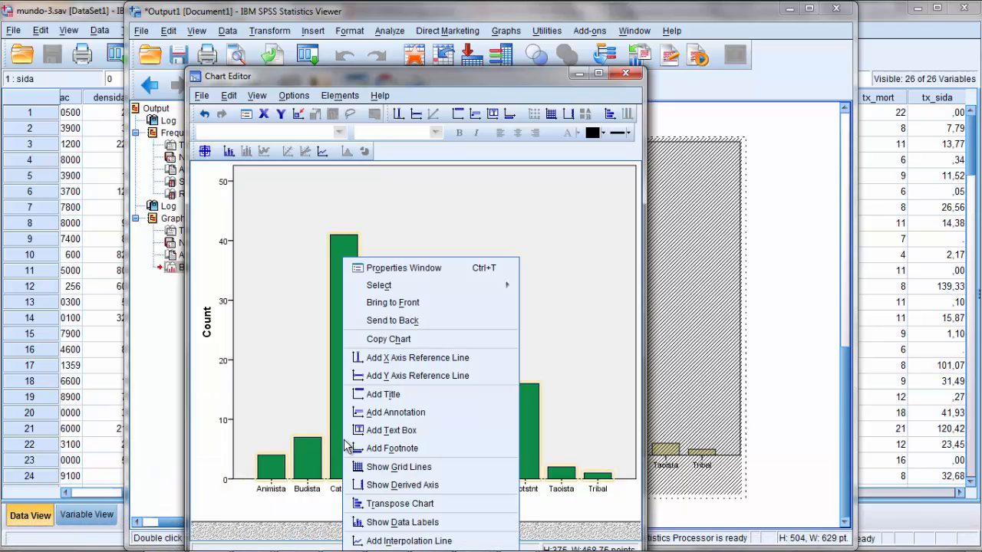
left_click(384, 524)
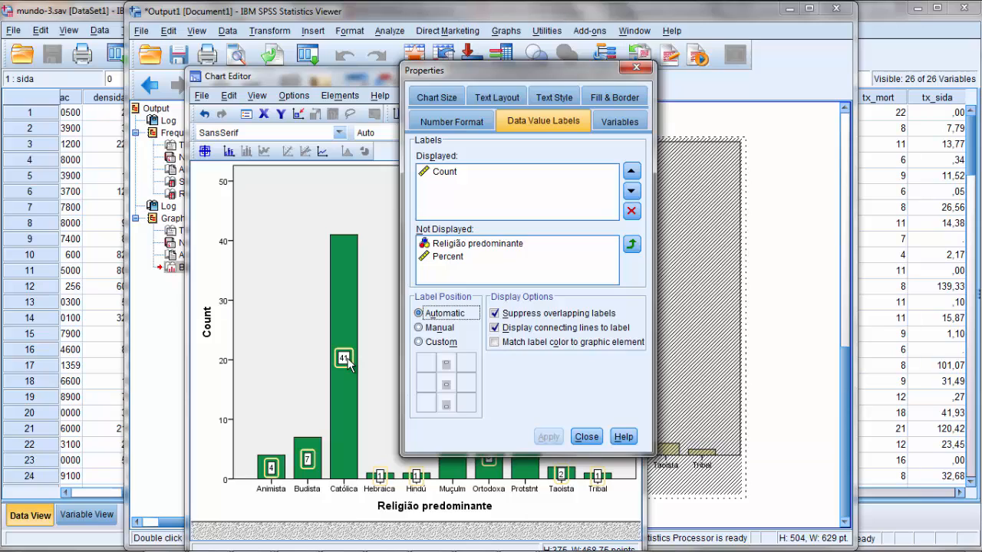
left_click(455, 258)
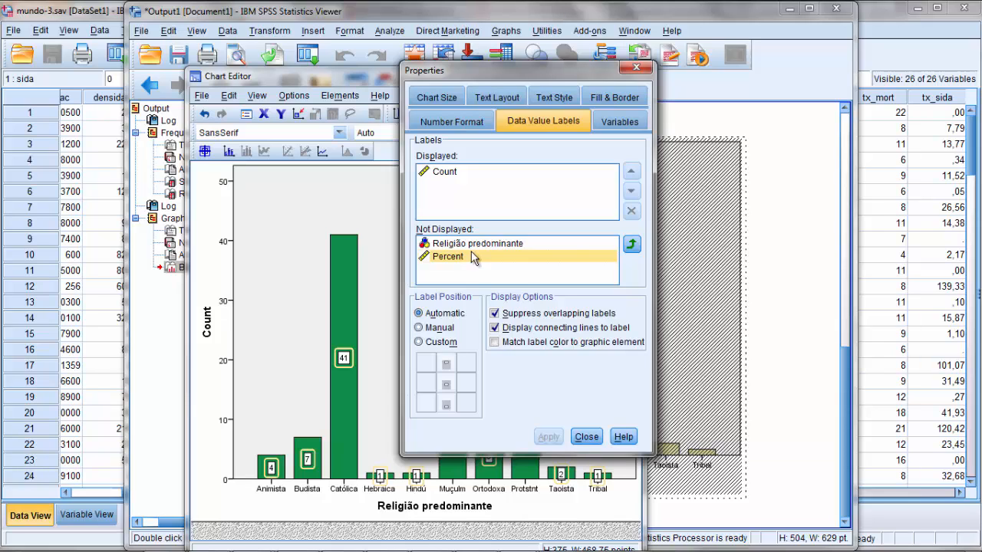
left_click(632, 246)
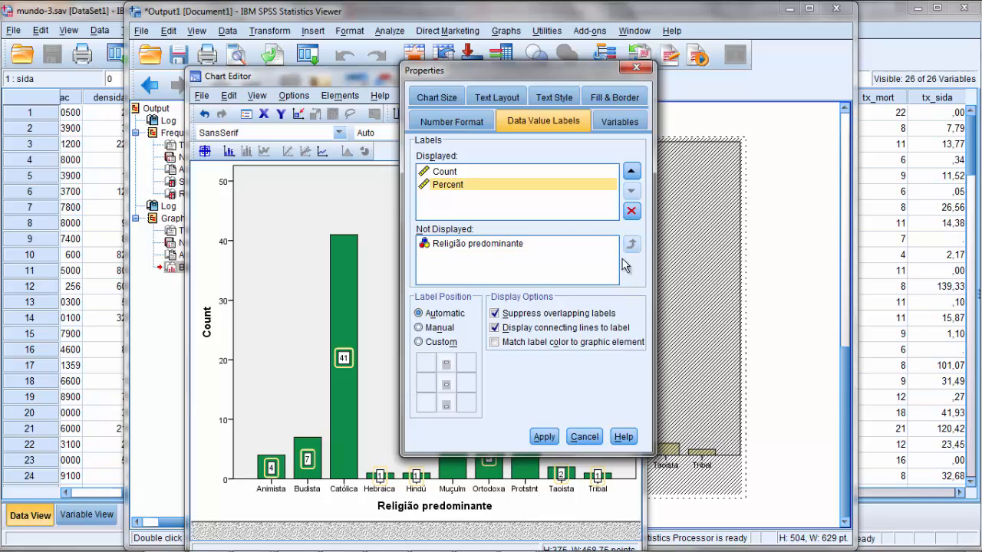
left_click(545, 437)
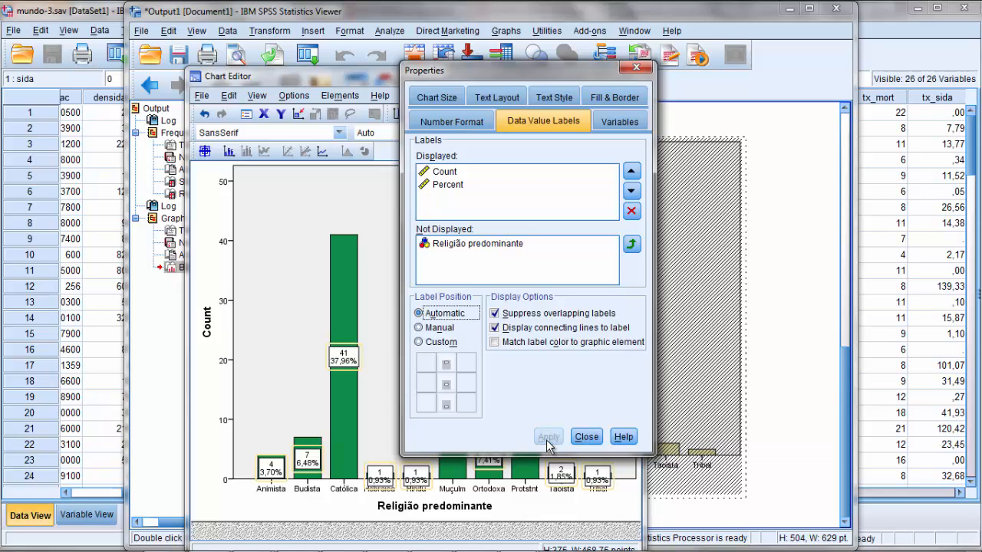
Reorder the displayed bar labels so that Count comes below Percent, and apply the order
left_click(445, 171)
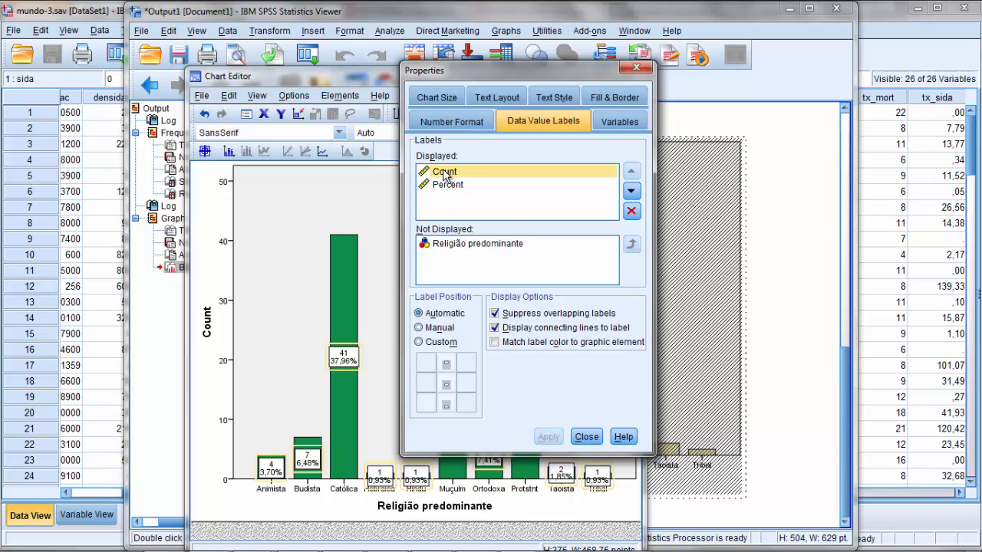
left_click(631, 191)
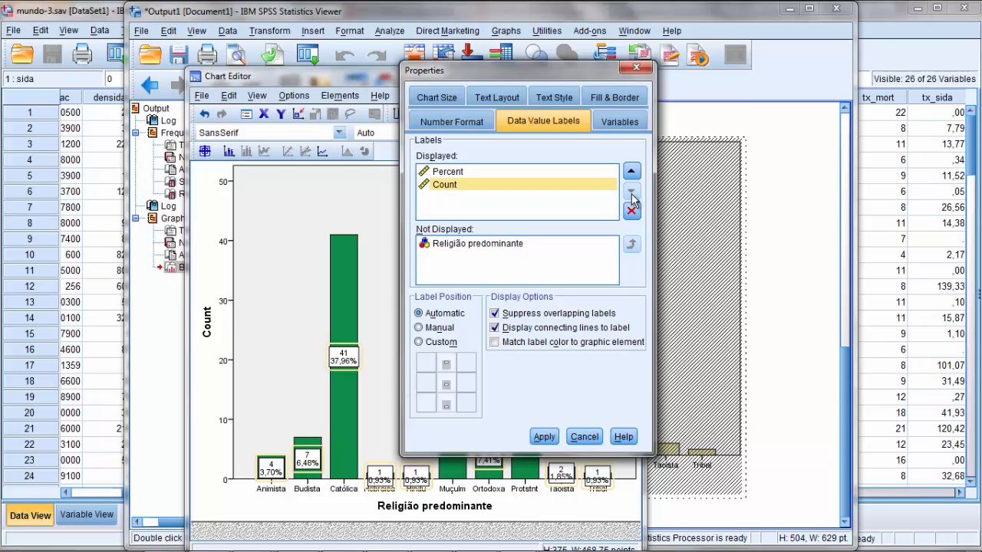
left_click(544, 436)
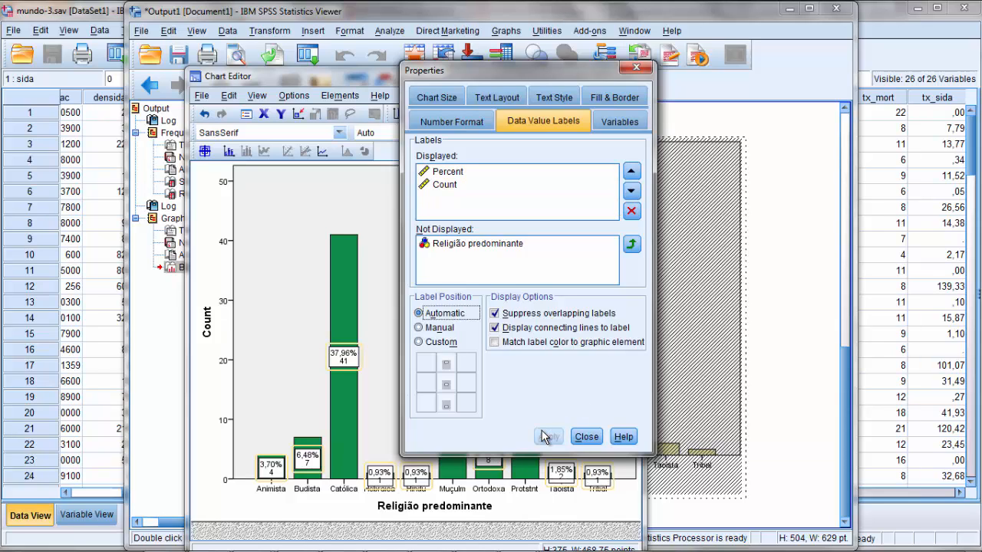
Remove Count from the displayed bar labels, keeping only Percent, and finish editing the chart
left_click(445, 184)
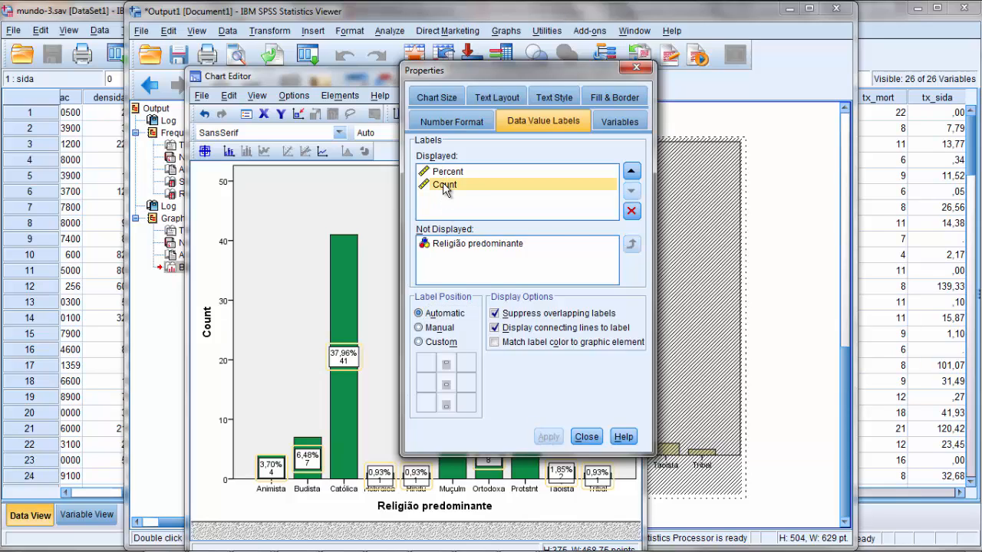
left_click(632, 213)
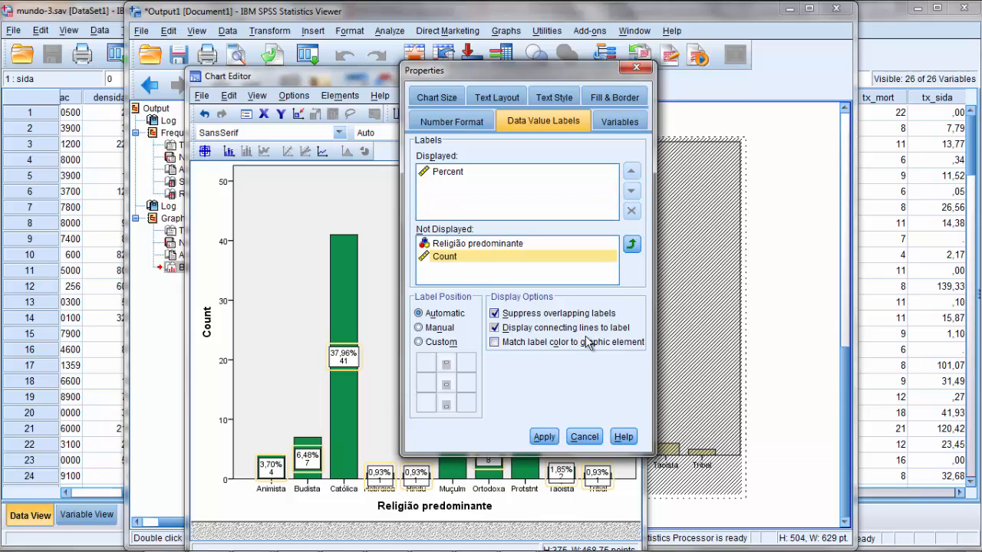
left_click(544, 437)
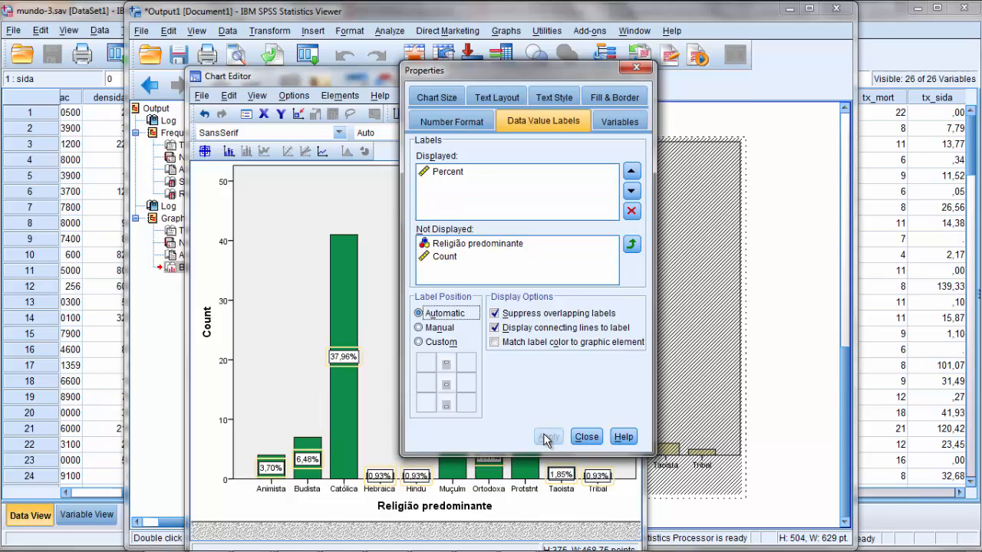
left_click(586, 436)
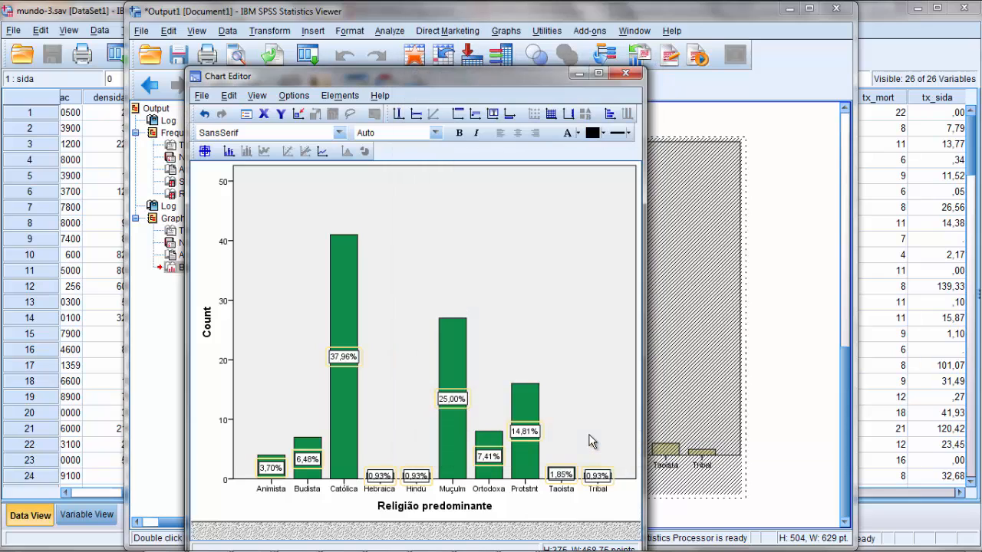
left_click(626, 73)
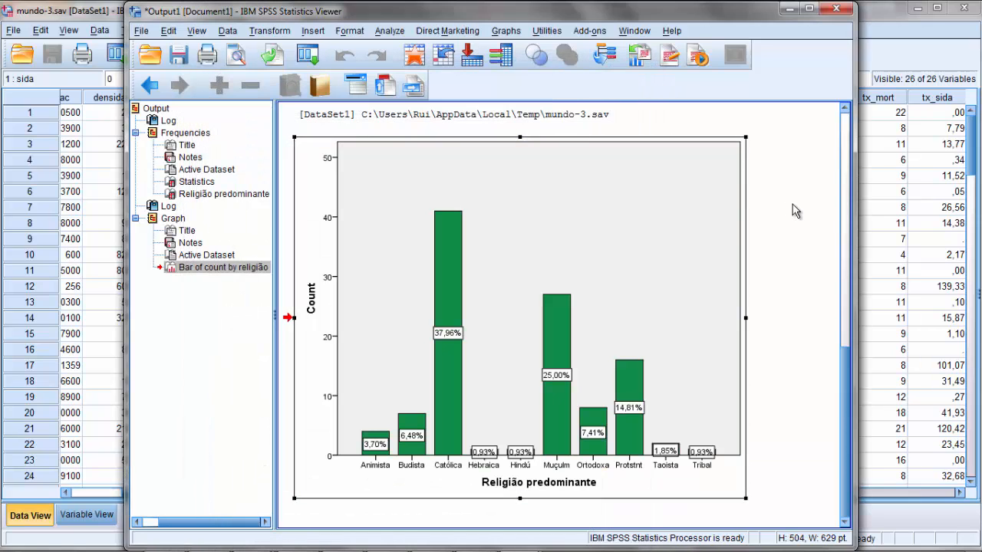
left_click(792, 210)
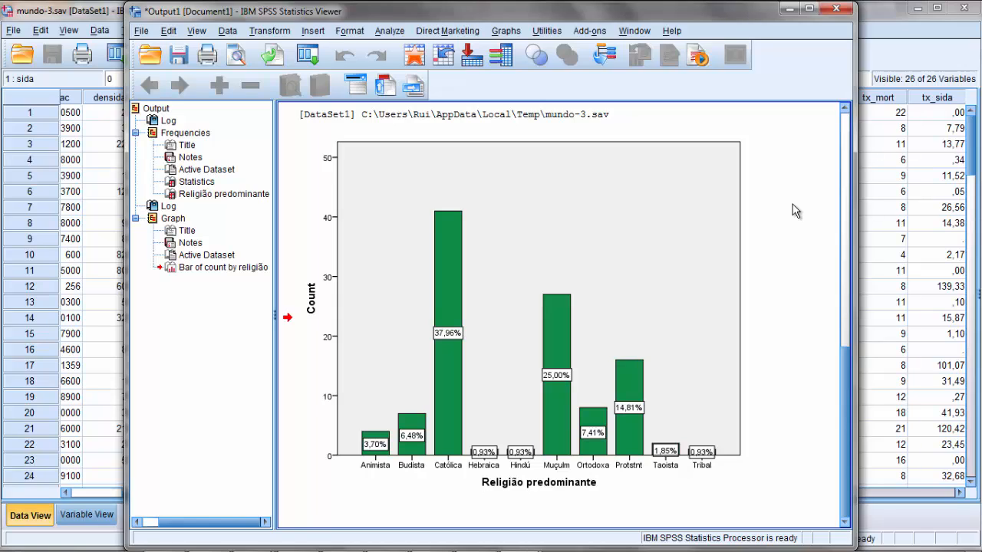
Copy the finished religião bar chart, switch to Word, and paste it at the end of the open document
left_click(679, 171)
right_click(678, 176)
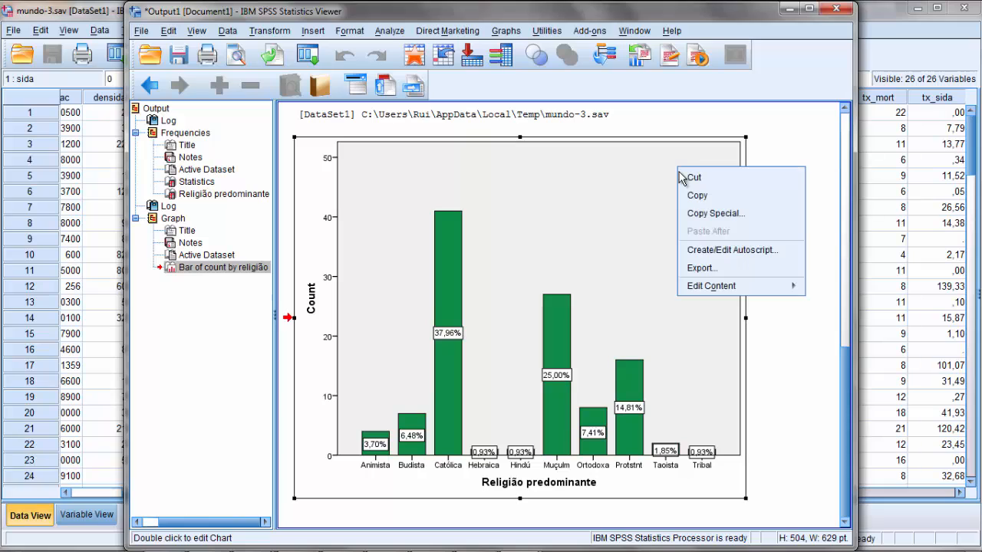
left_click(700, 196)
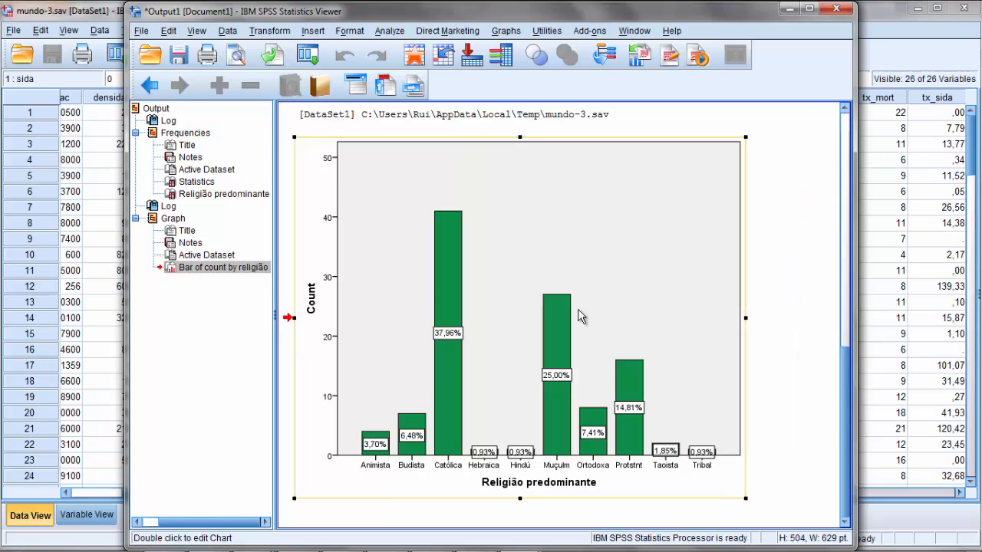
mouse_move(82, 542)
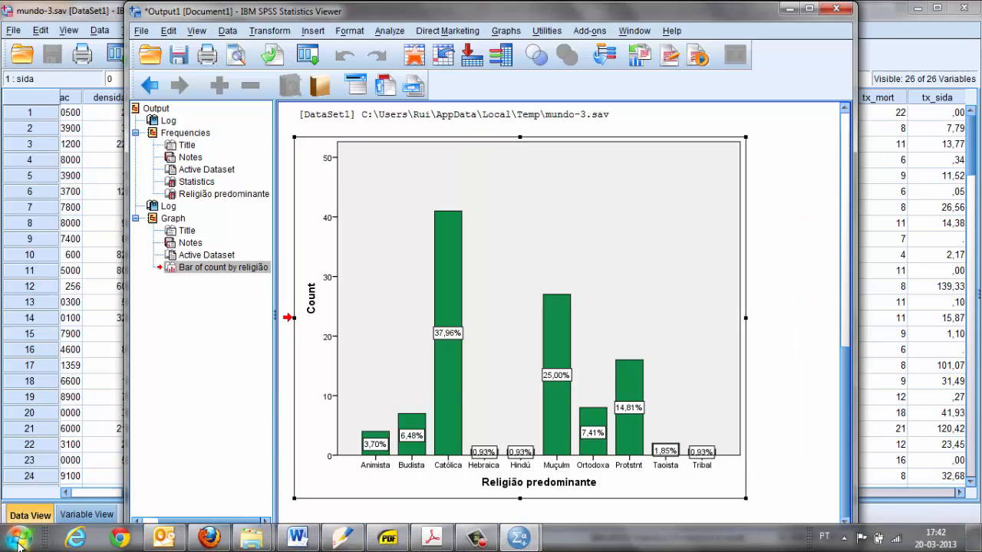
left_click(302, 546)
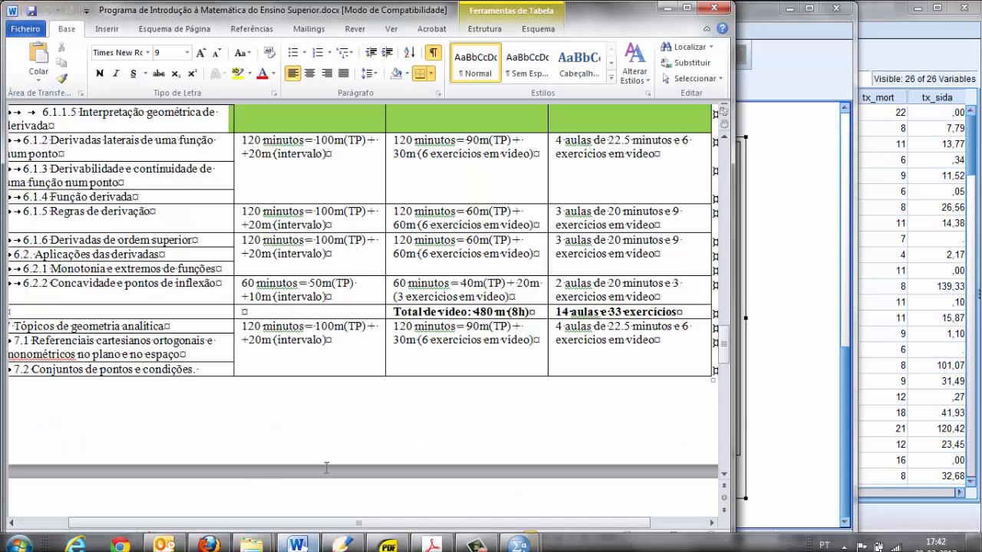
scroll(326, 468, "down", 10)
scroll(326, 468, "down", 5)
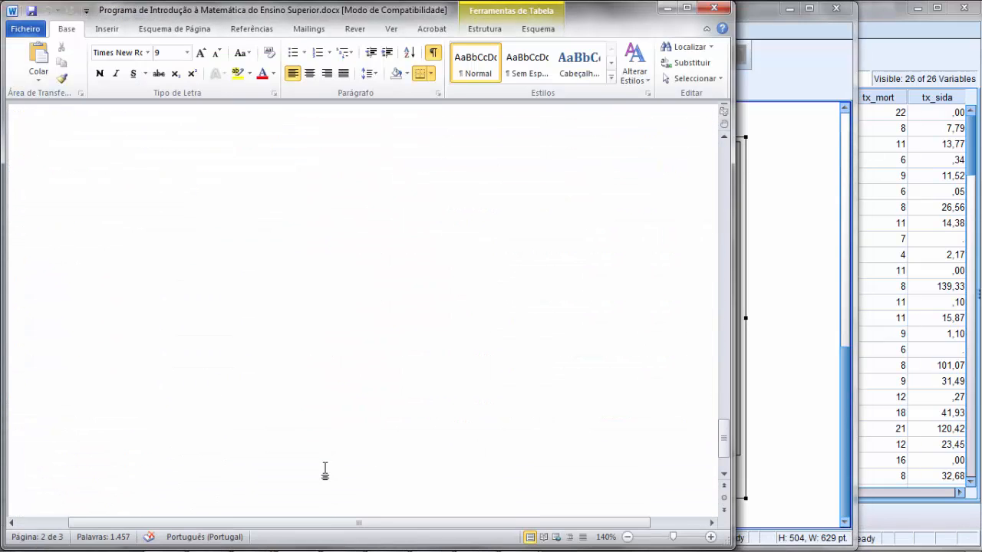
left_click(325, 470)
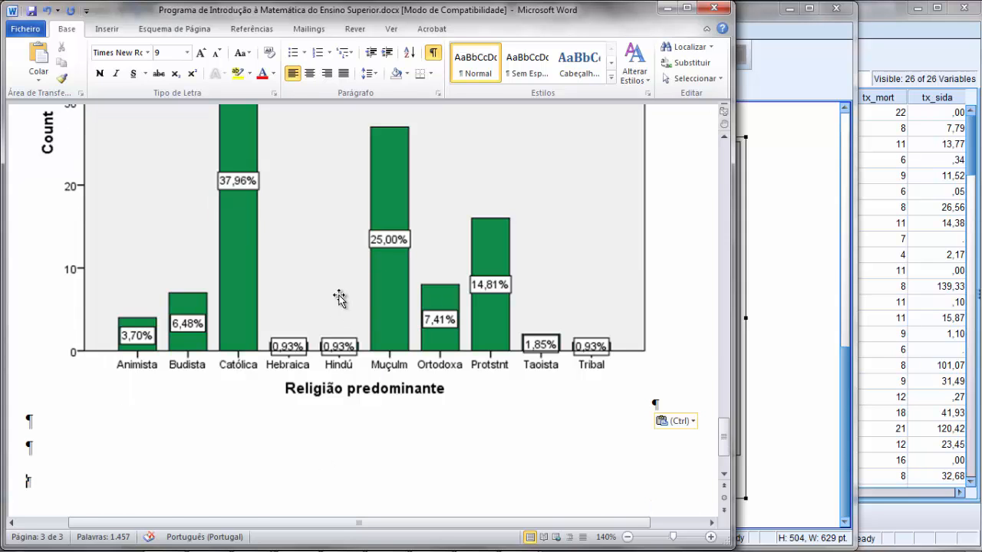
scroll(339, 299, "up", 10)
scroll(339, 299, "down", 5)
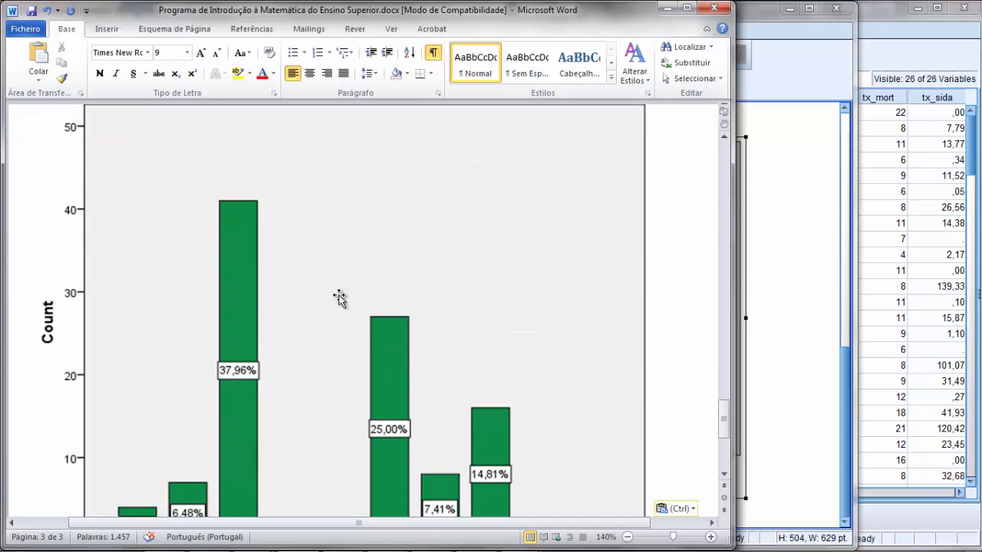
scroll(339, 298, "down", 3)
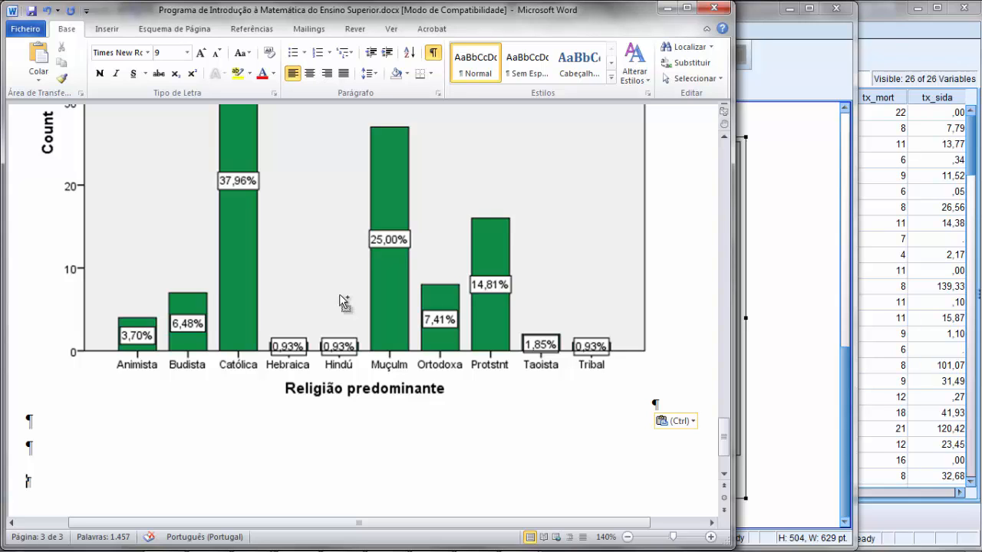
Undo the chart paste in Word and return to the SPSS output
key("ctrl+z")
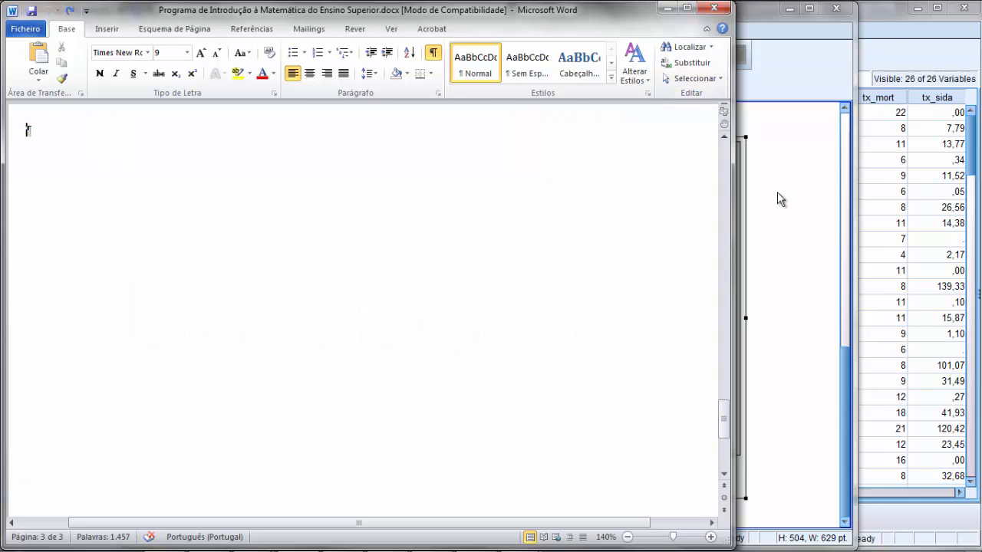
left_click(790, 221)
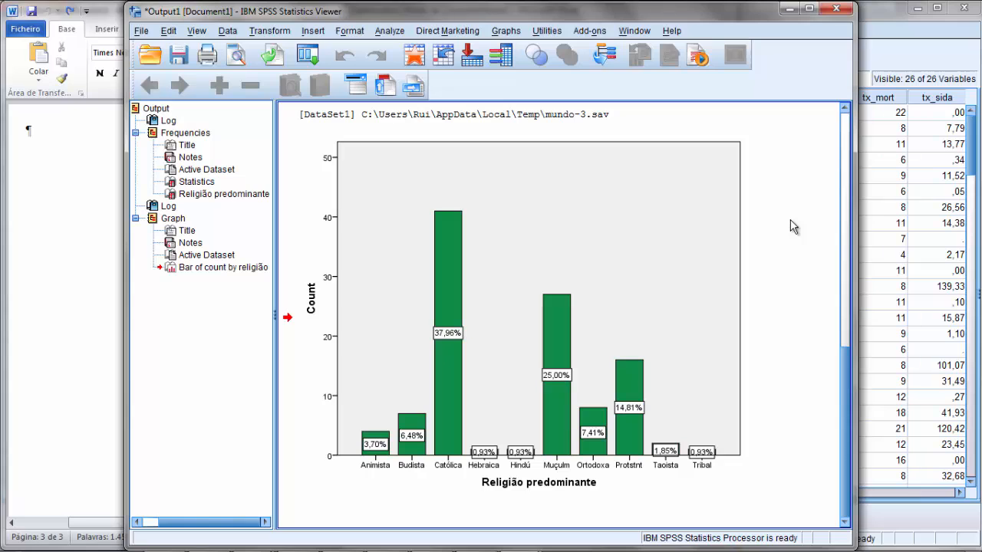
mouse_move(265, 550)
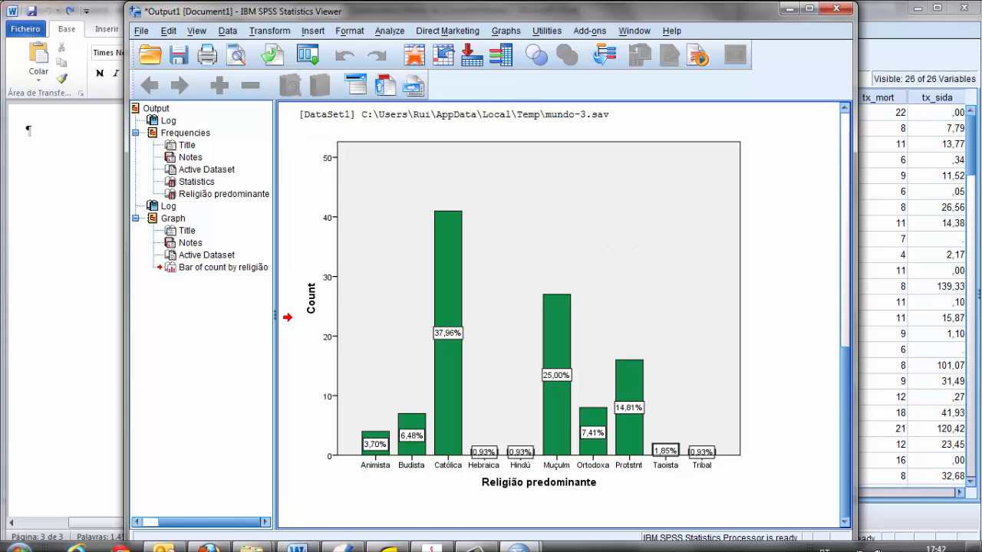
Check exercise 5(c) in the Folha1-26.pdf worksheet against the religião bar chart, ending in the SPSS output
left_click(421, 539)
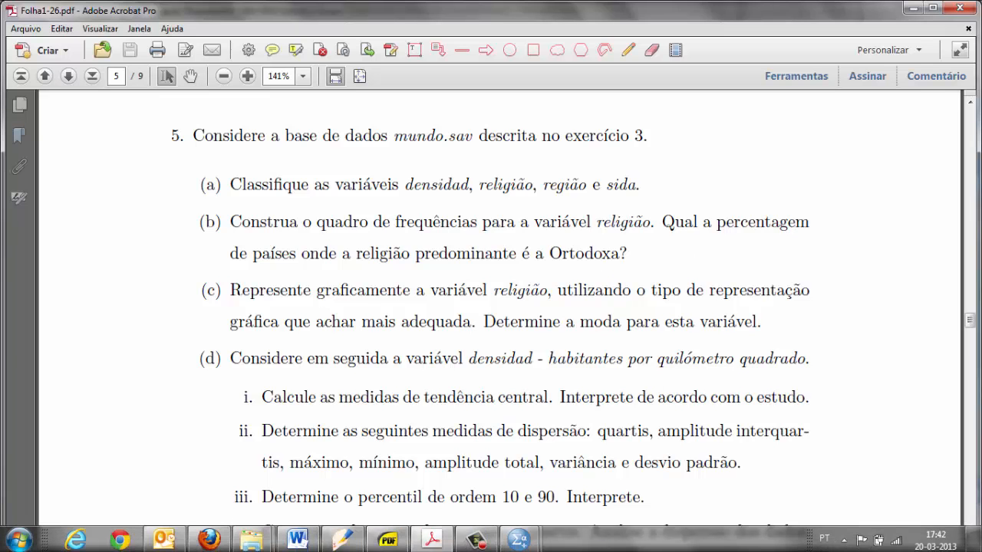
mouse_move(452, 539)
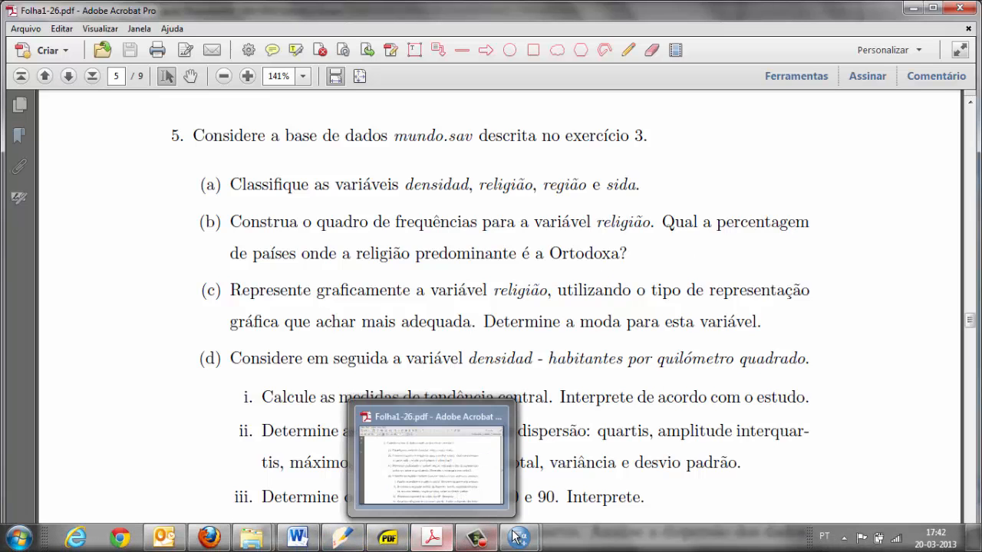
mouse_move(519, 537)
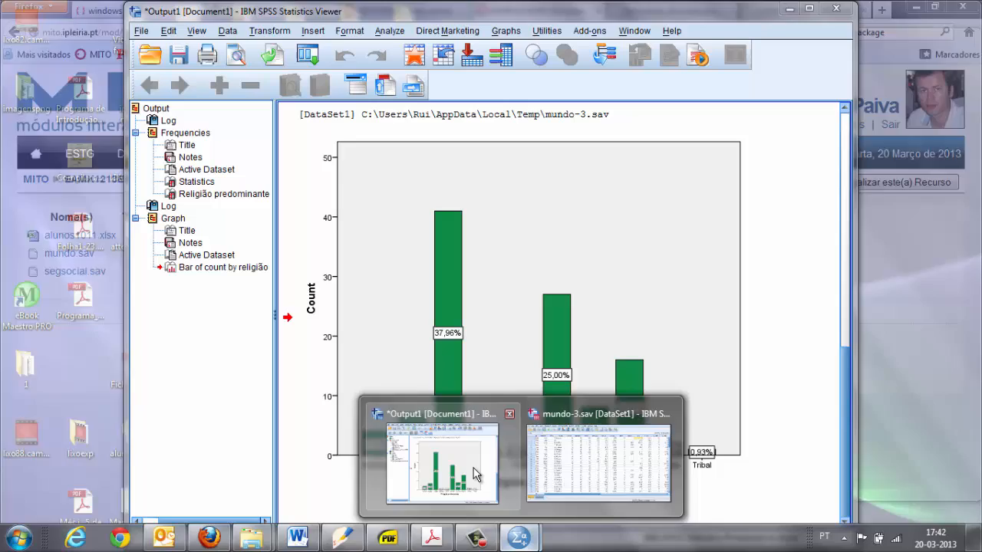
left_click(474, 475)
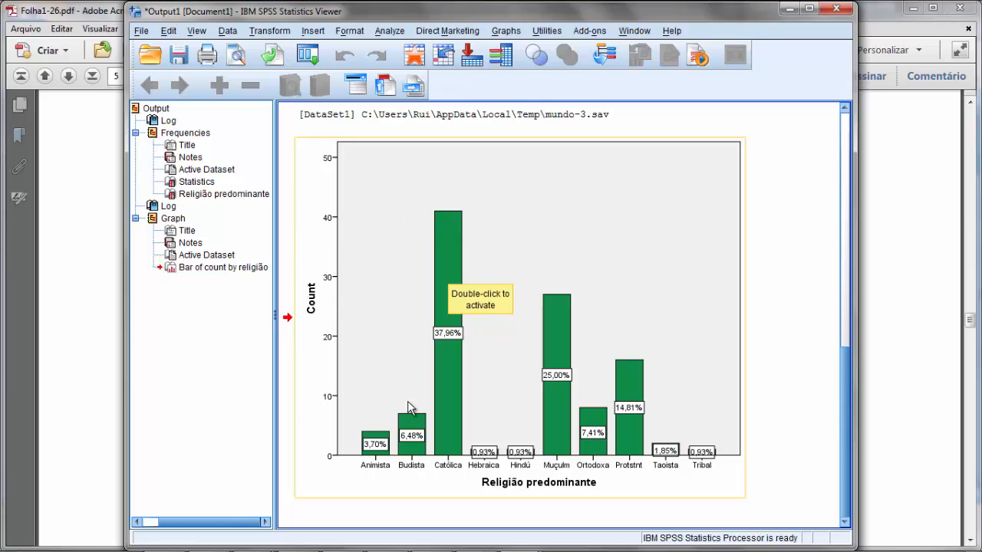
mouse_move(383, 541)
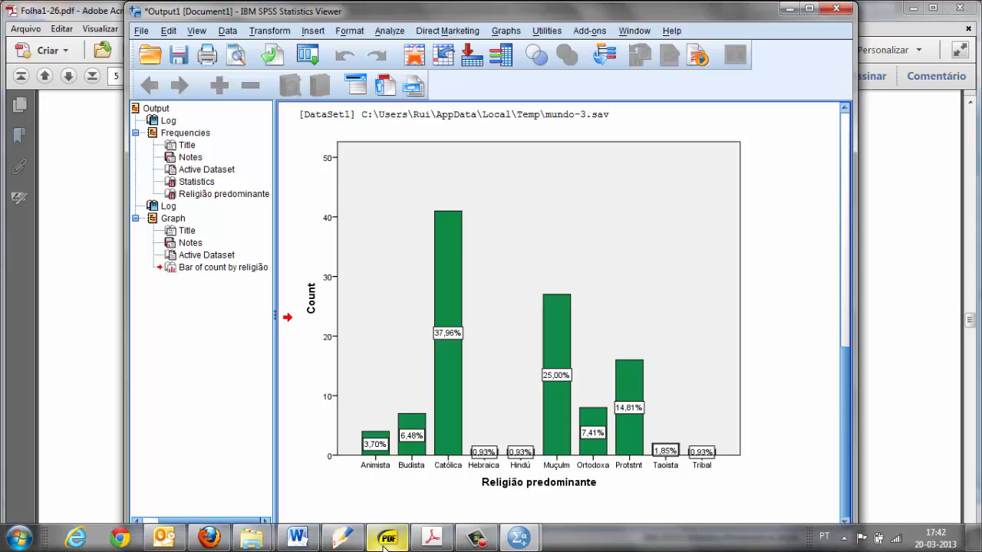
left_click(431, 538)
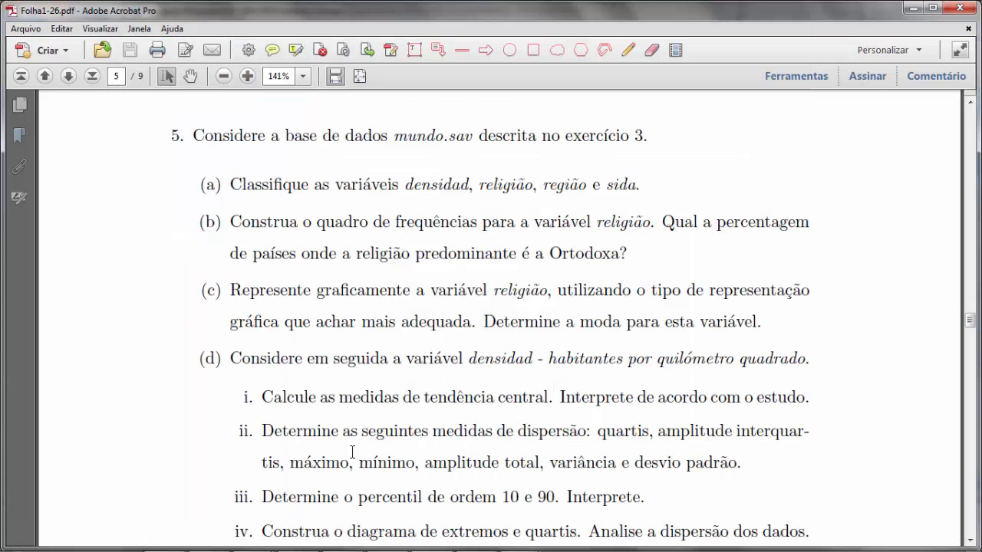
mouse_move(515, 543)
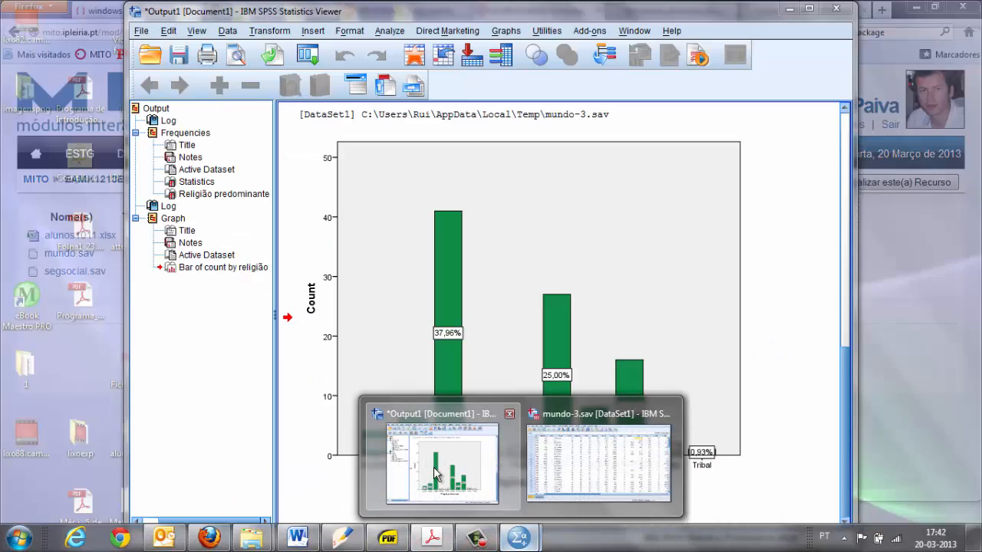
left_click(441, 472)
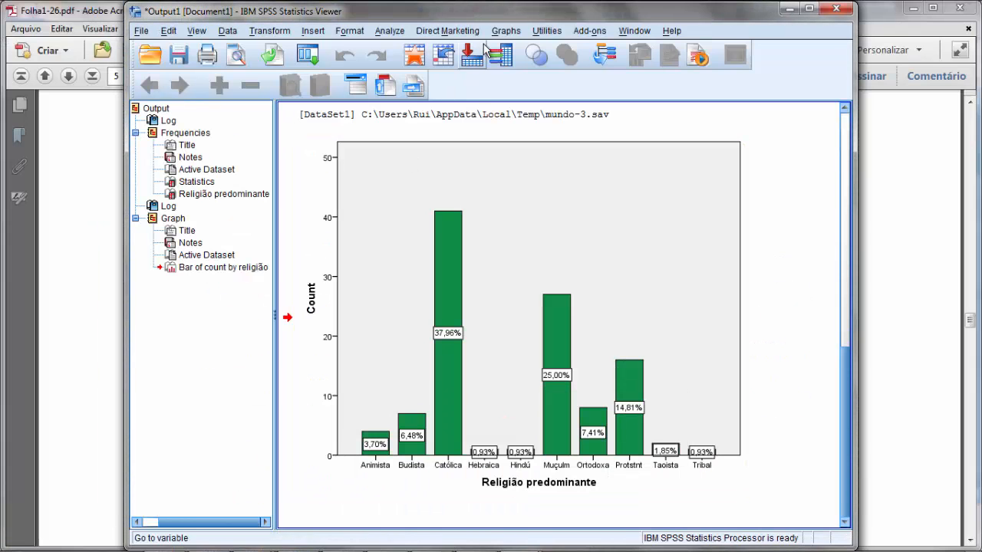
Create a legacy pie chart using summaries for groups of cases, with slices defined by religião and representing N of cases
left_click(506, 30)
mouse_move(530, 91)
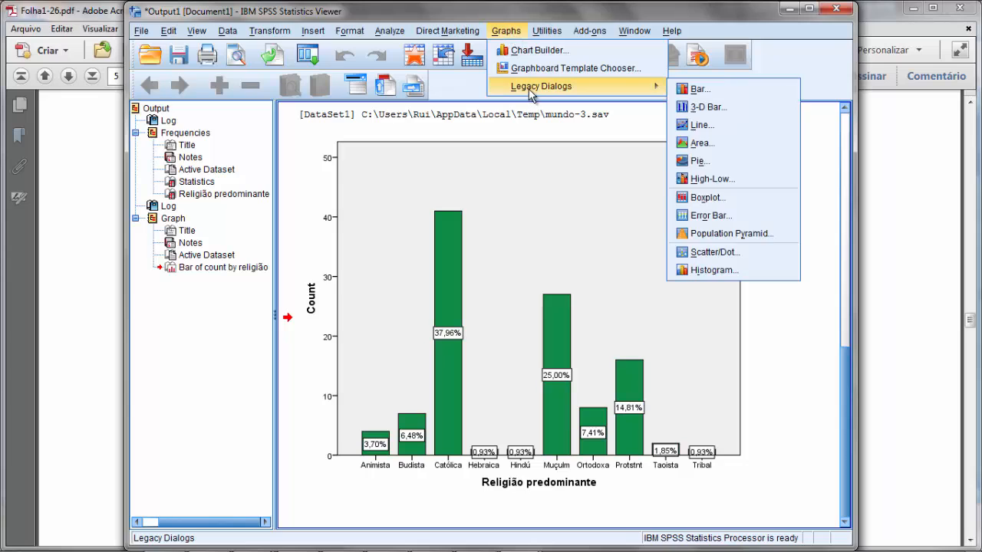
left_click(698, 161)
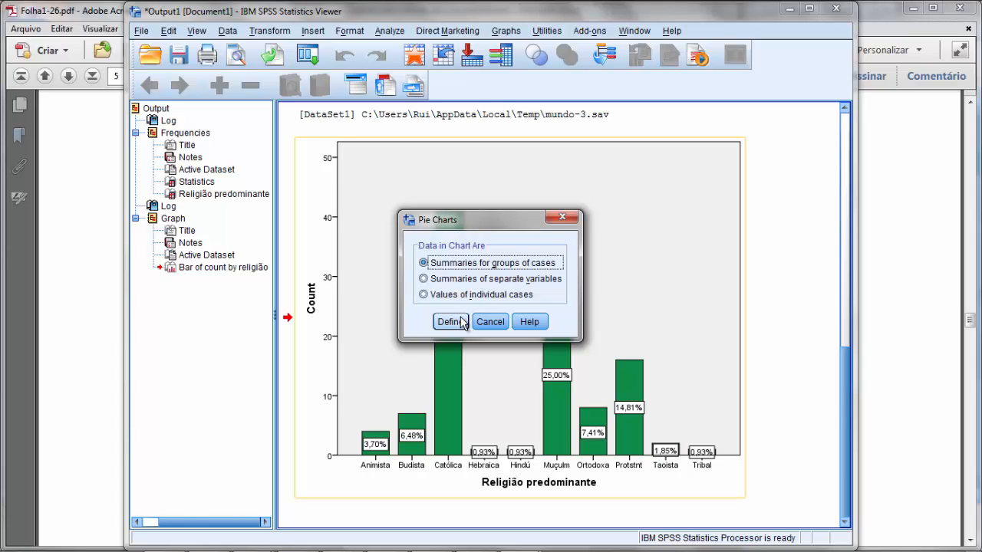
left_click(450, 323)
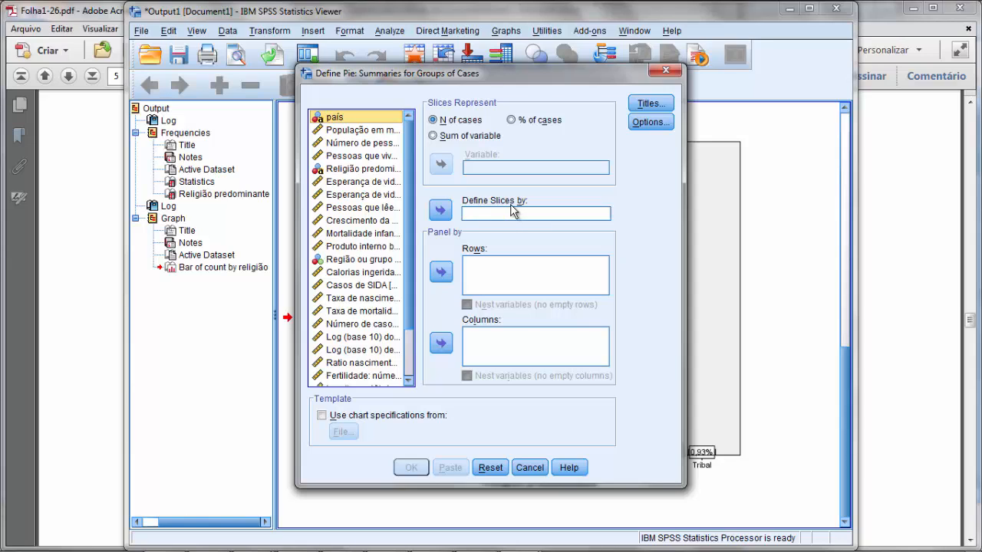
left_click(351, 171)
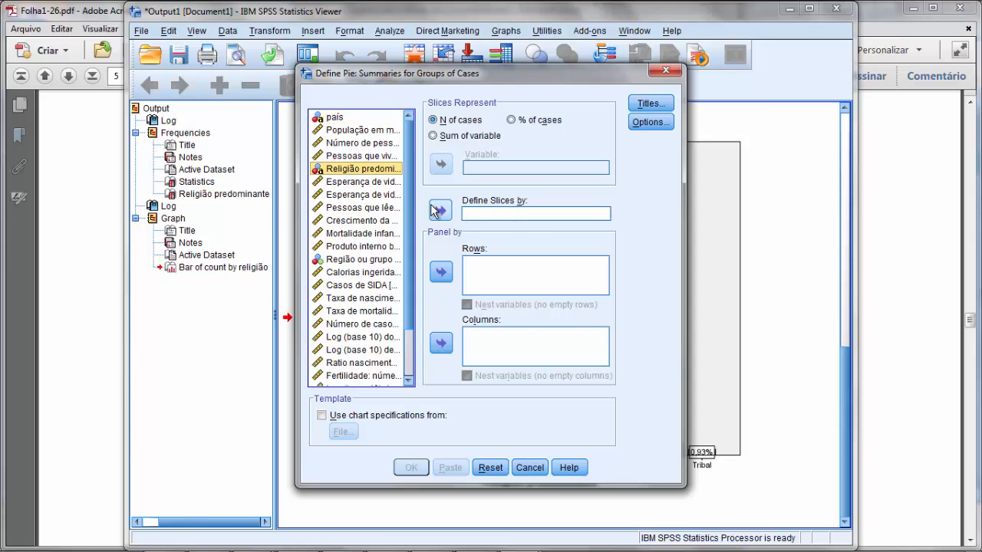
left_click(437, 212)
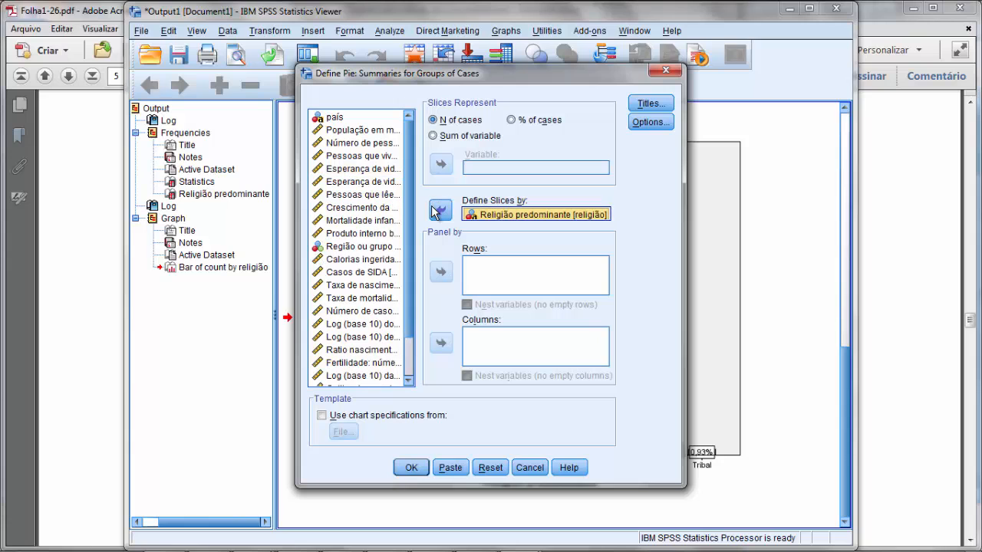
left_click(411, 467)
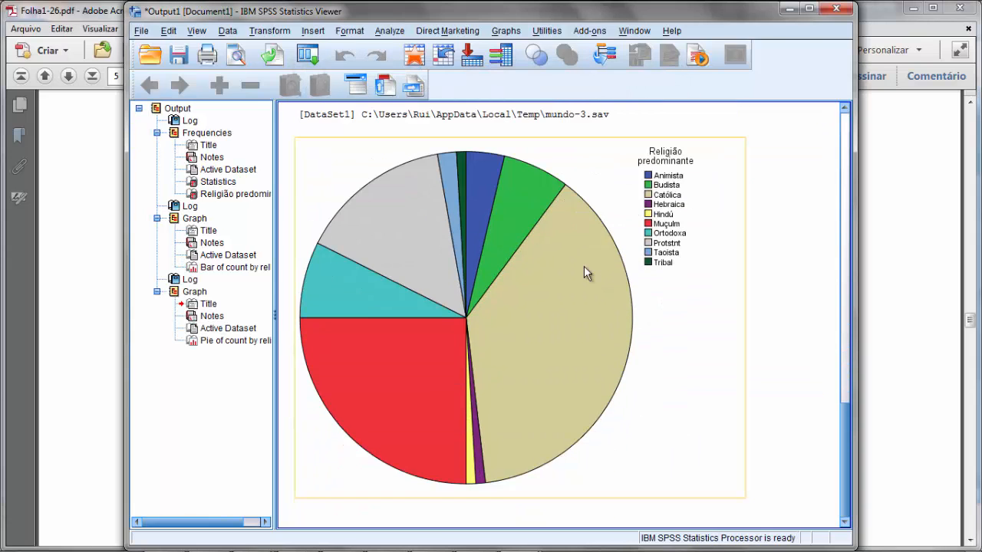
Show percent data labels on the religião pie chart's slices and finish editing the chart
double_click(555, 305)
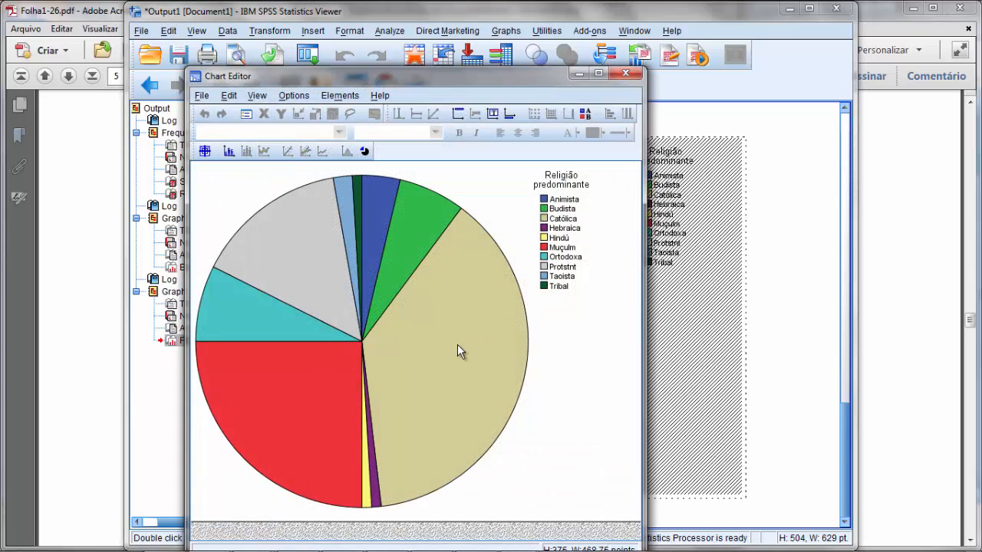
right_click(457, 345)
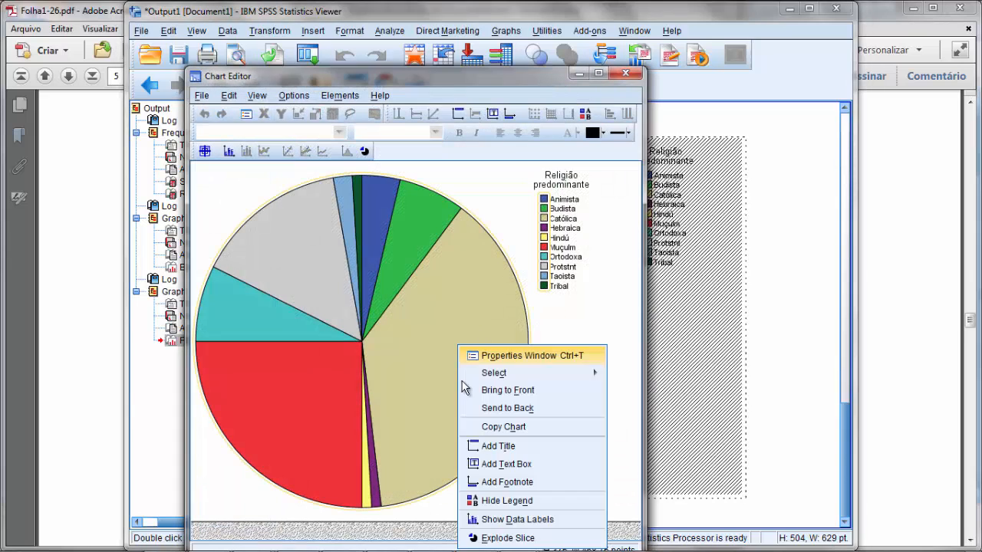
left_click(511, 522)
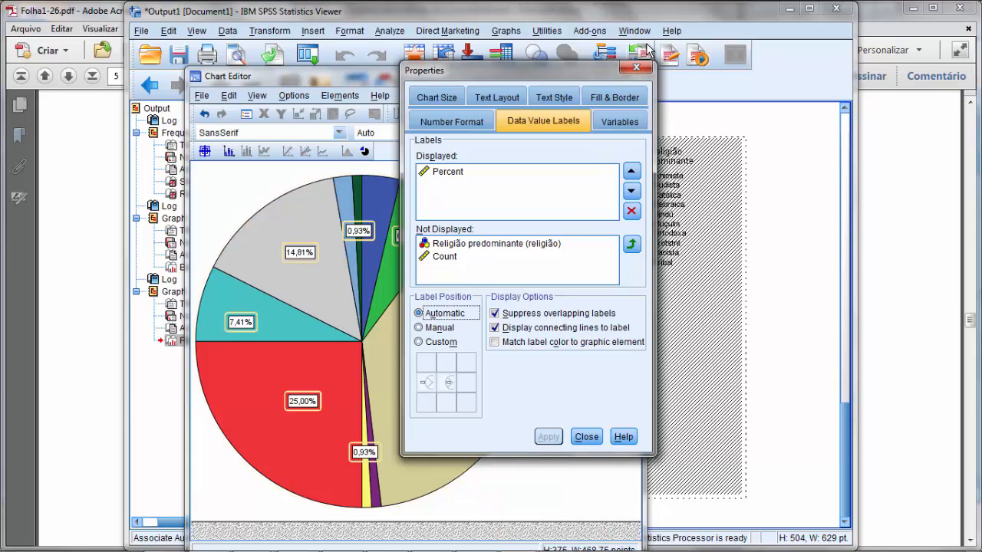
left_click(639, 70)
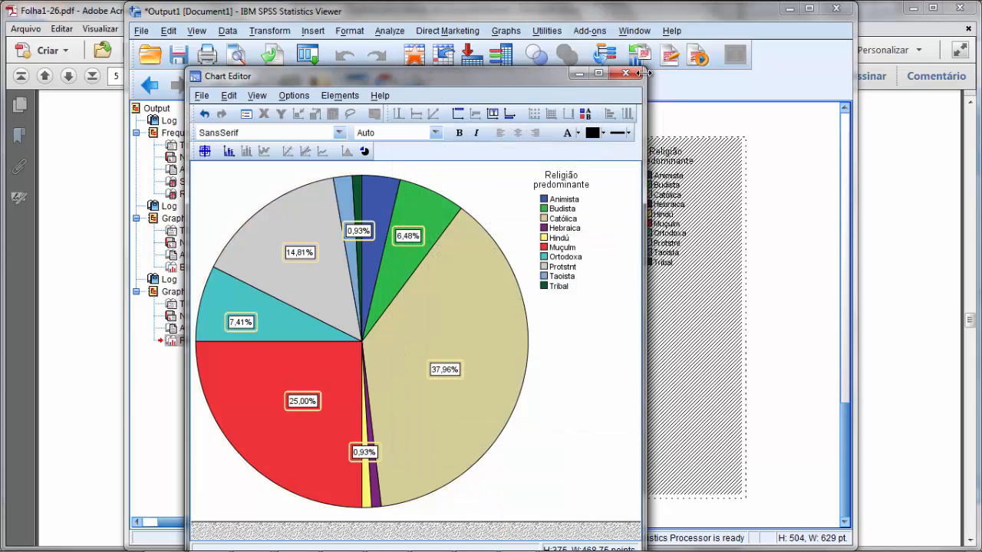
left_click(626, 73)
left_click(804, 172)
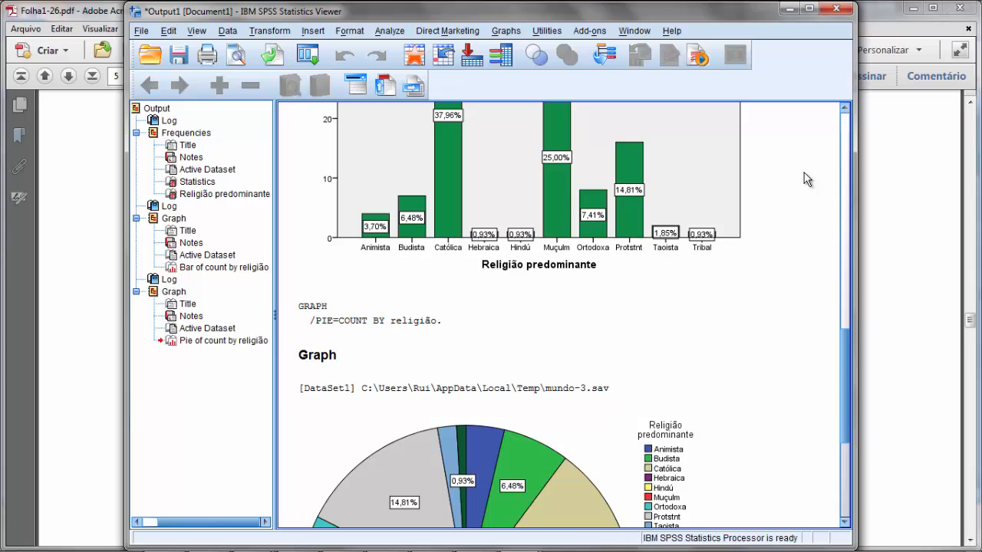
scroll(804, 307, "down", 3)
scroll(803, 321, "down", 1)
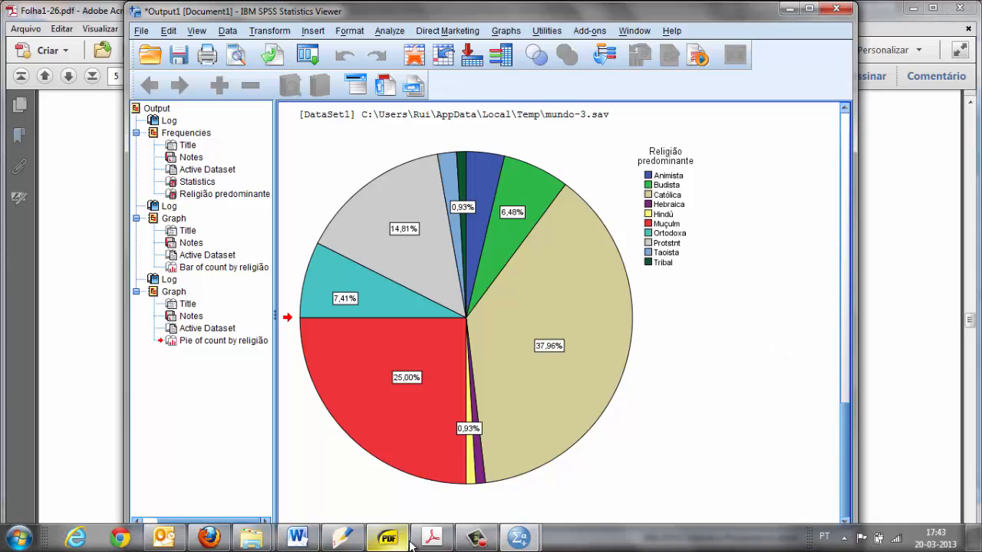
Switch to the Folha1-26.pdf worksheet and read the part (d) questions about the densidad variable
mouse_move(410, 543)
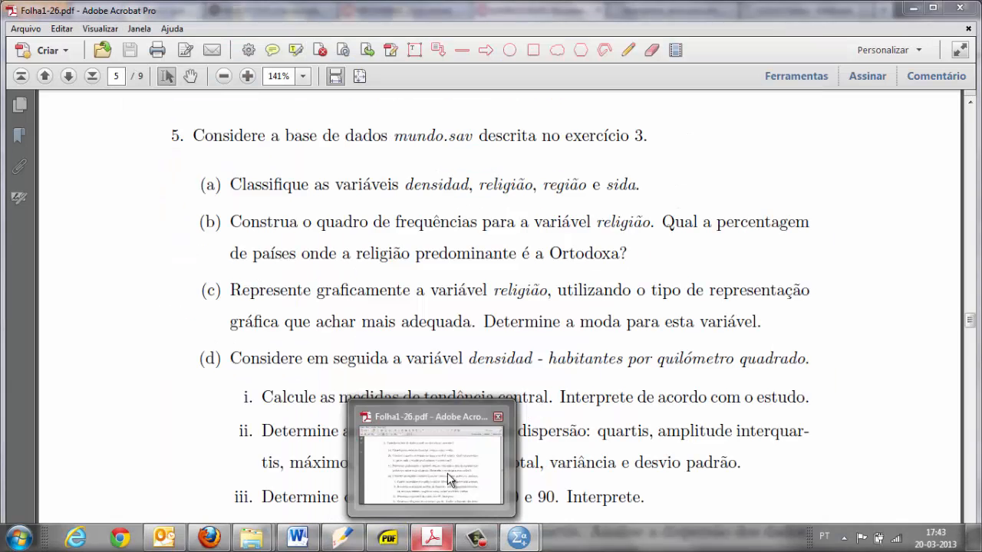
left_click(449, 476)
scroll(600, 269, "down", 2)
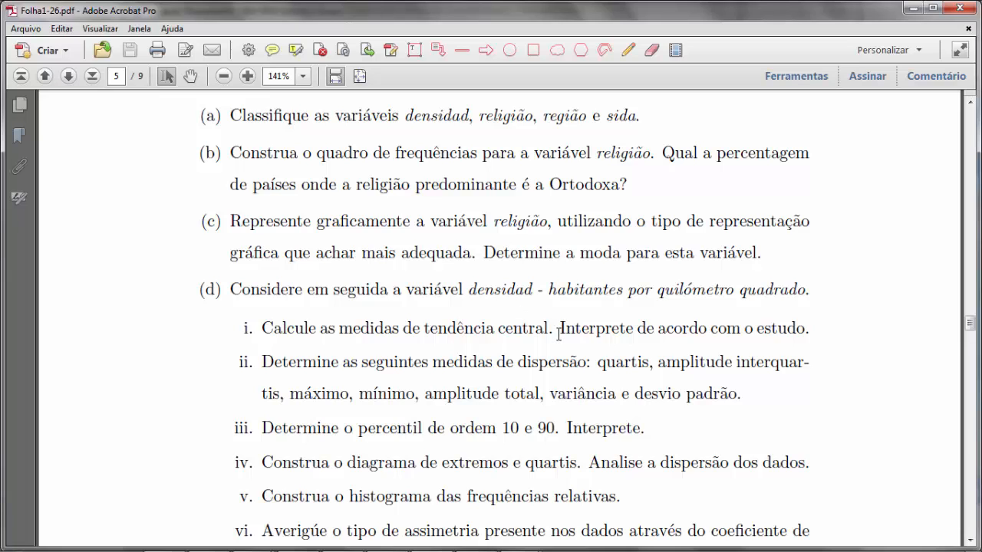
scroll(548, 411, "down", 5)
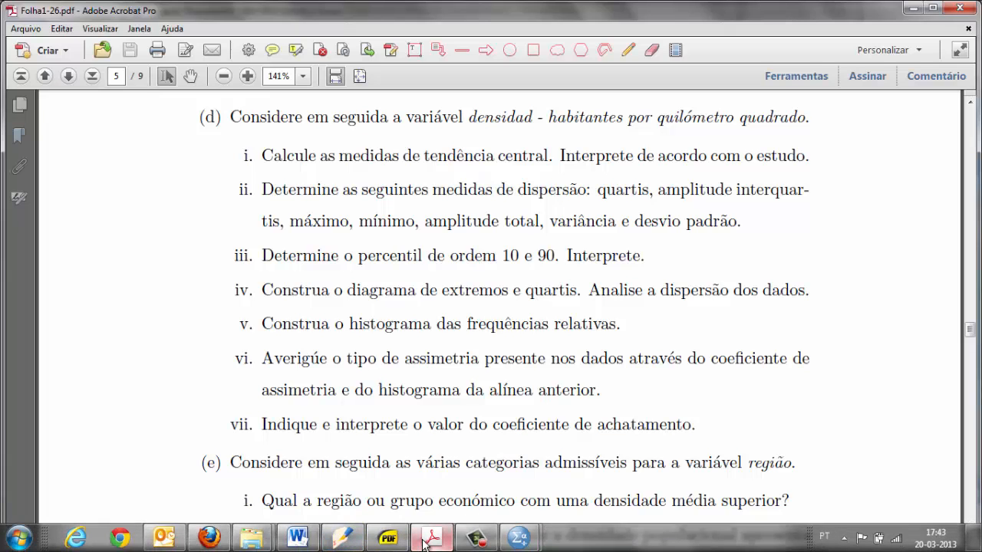
Switch to the mundo-3.sav data in SPSS, start a Frequencies analysis, and remove Religião predominante from the variables to analyse
mouse_move(424, 543)
mouse_move(518, 543)
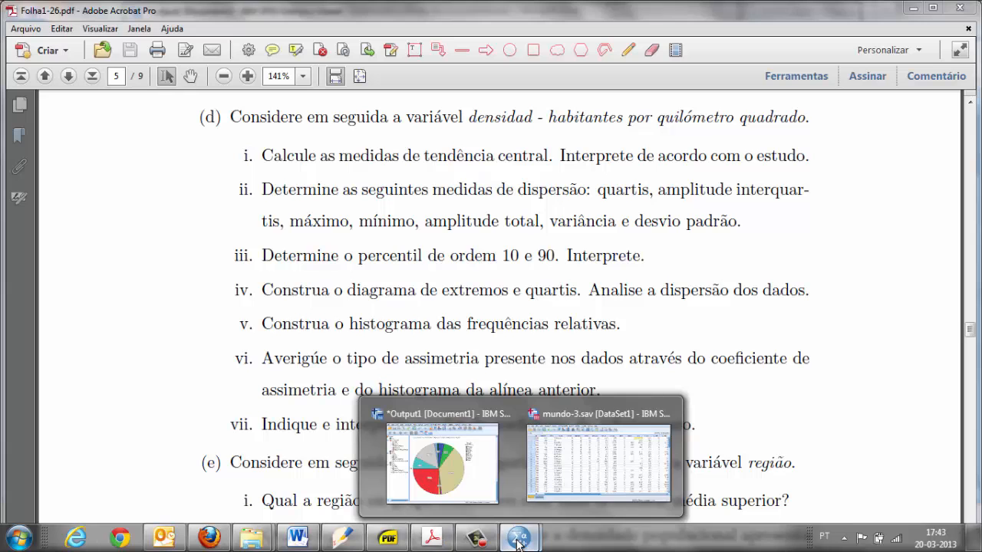
left_click(577, 449)
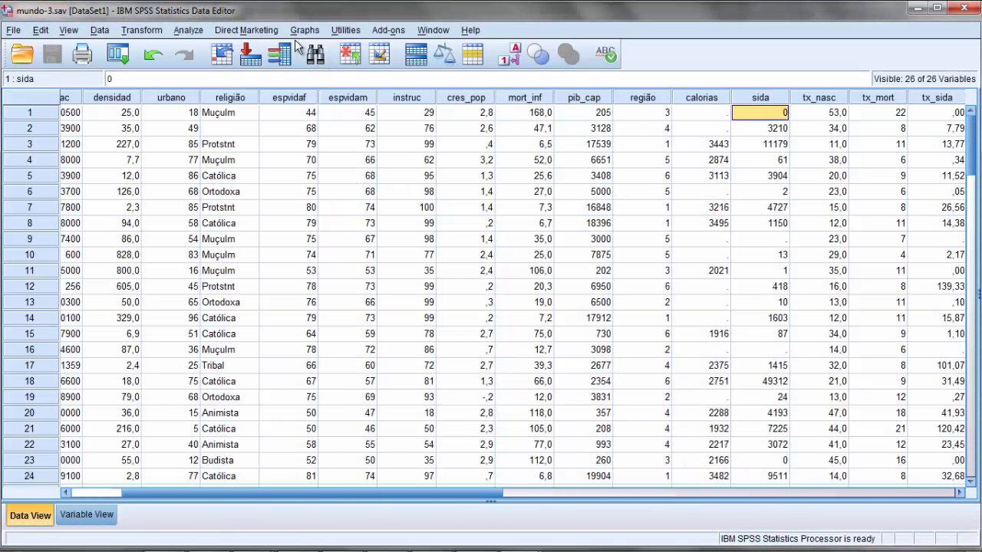
left_click(189, 30)
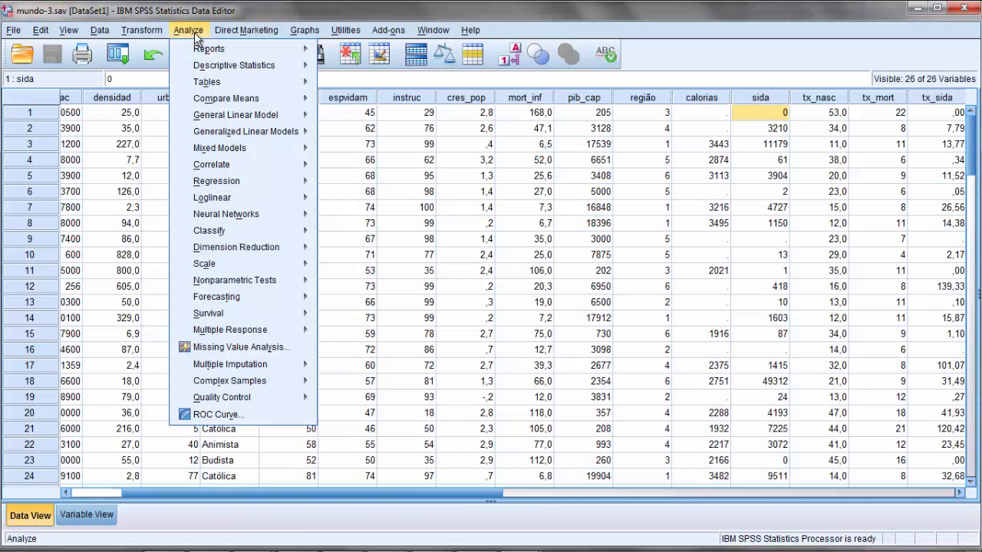
mouse_move(225, 68)
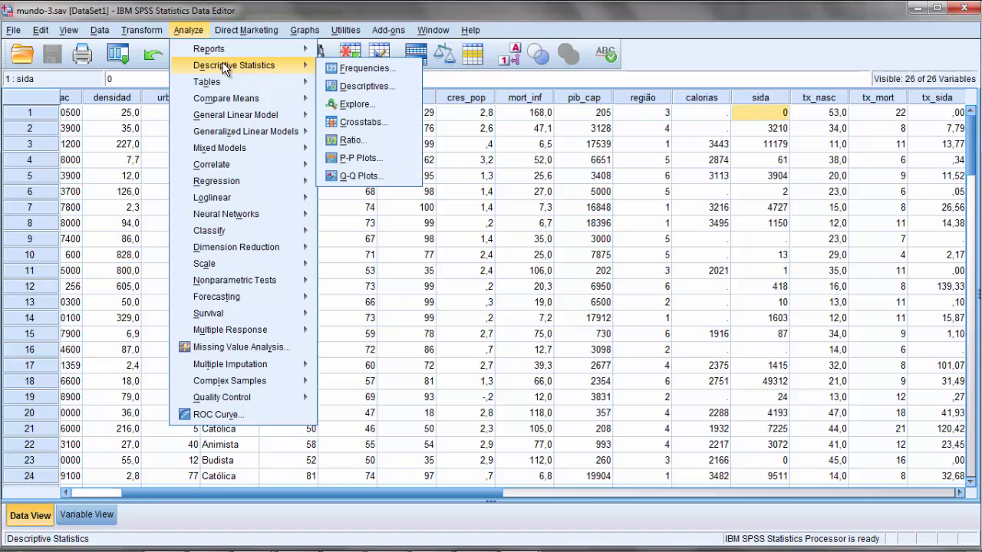
left_click(355, 71)
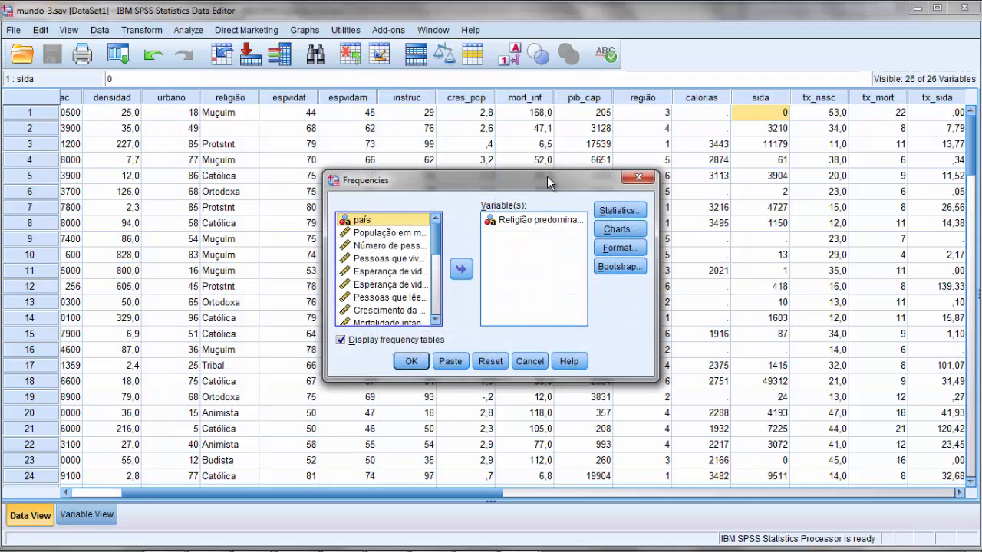
double_click(520, 220)
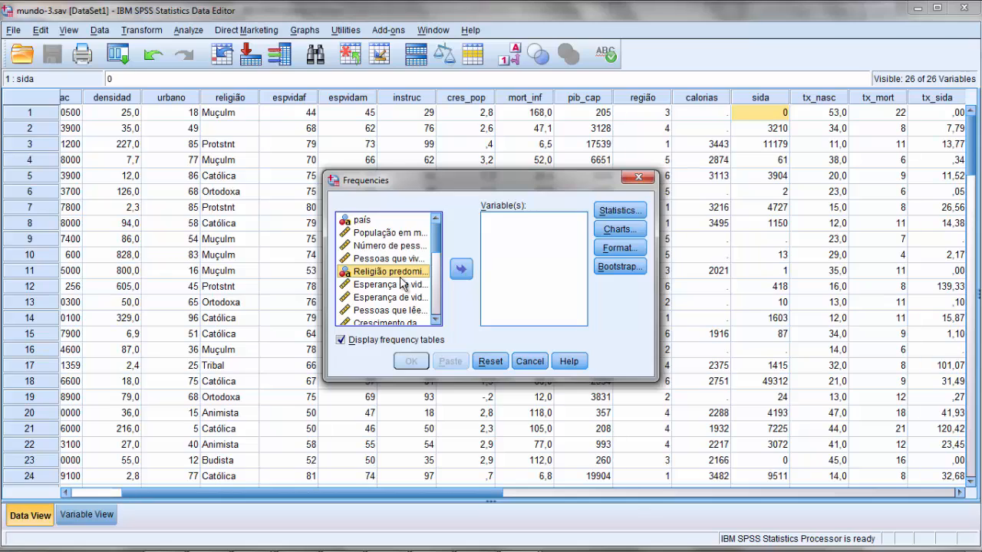
Find Número de pessoas / km quadrado in the source list and add it to the Frequencies variables
left_click(435, 319)
left_click(435, 319)
left_click(437, 321)
left_click(436, 321)
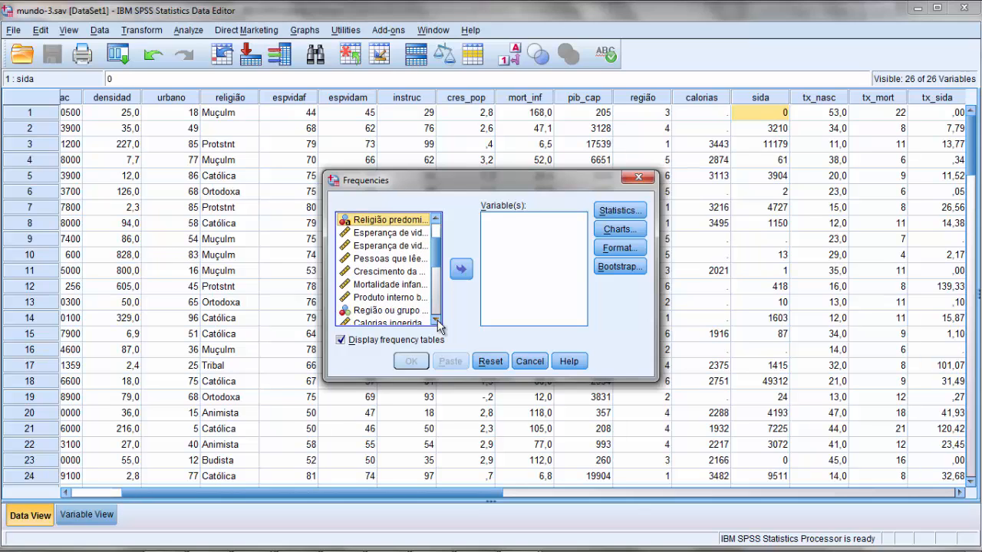
double_click(436, 321)
double_click(437, 320)
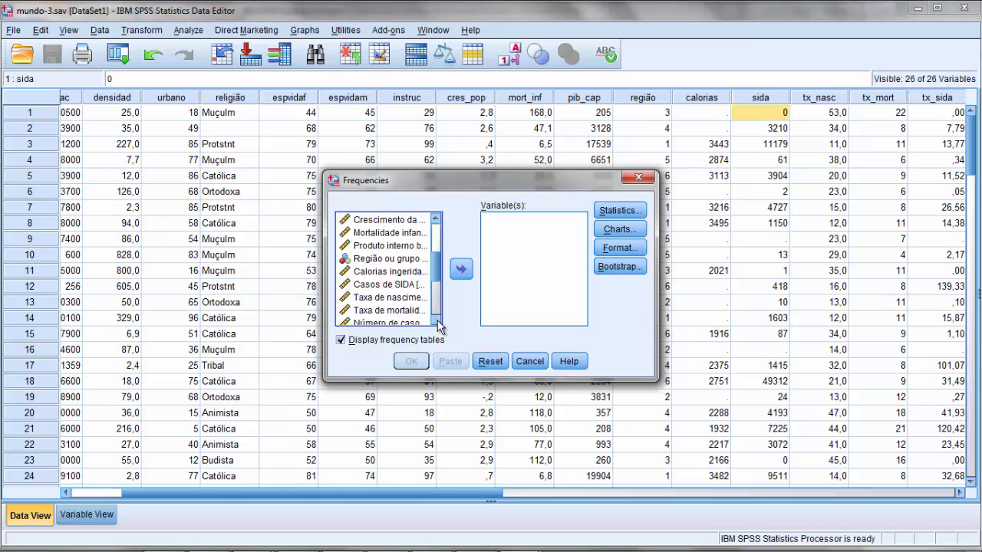
double_click(436, 320)
double_click(437, 320)
left_click(437, 321)
triple_click(436, 321)
left_click(437, 321)
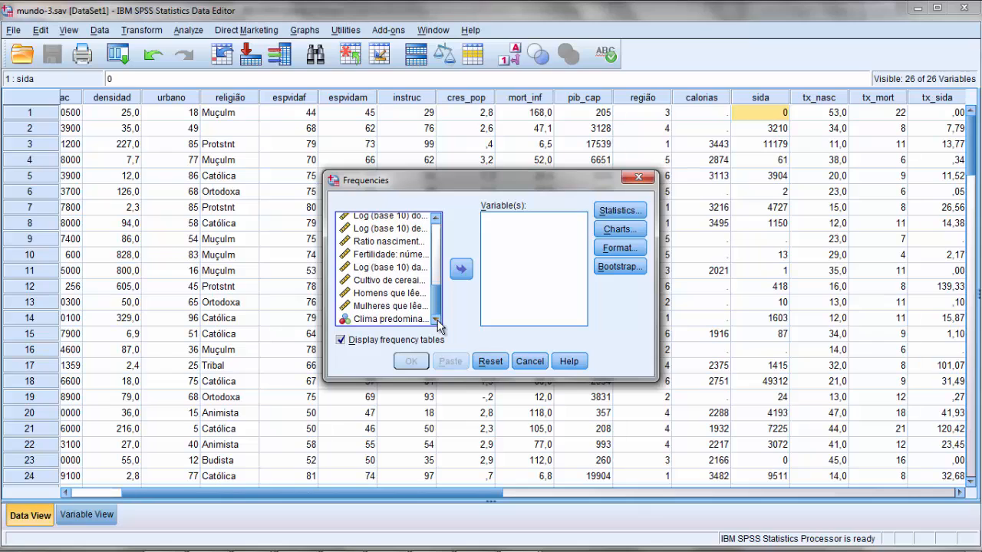
left_click(436, 219)
triple_click(435, 220)
double_click(436, 219)
double_click(435, 219)
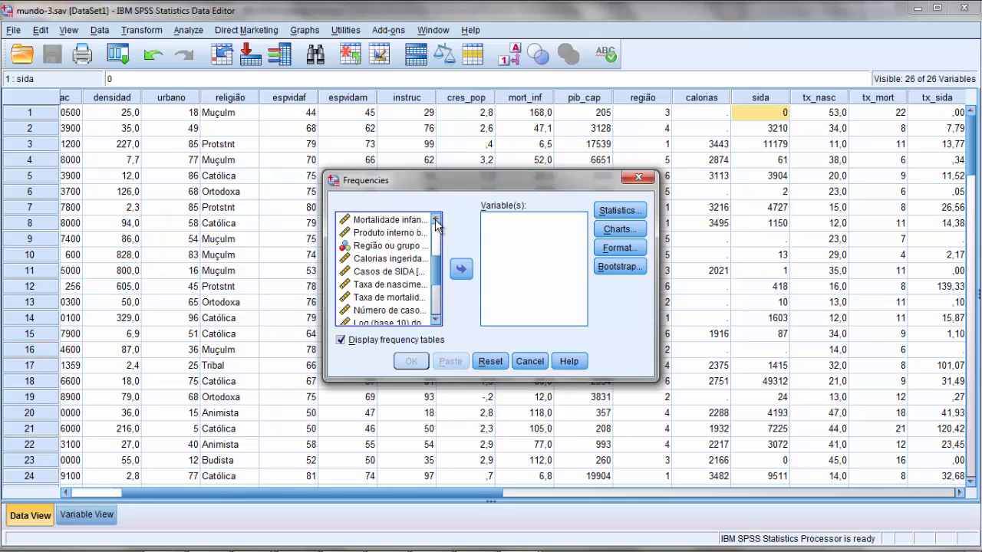
left_click(435, 219)
left_click(436, 219)
left_click(436, 220)
left_click(436, 220)
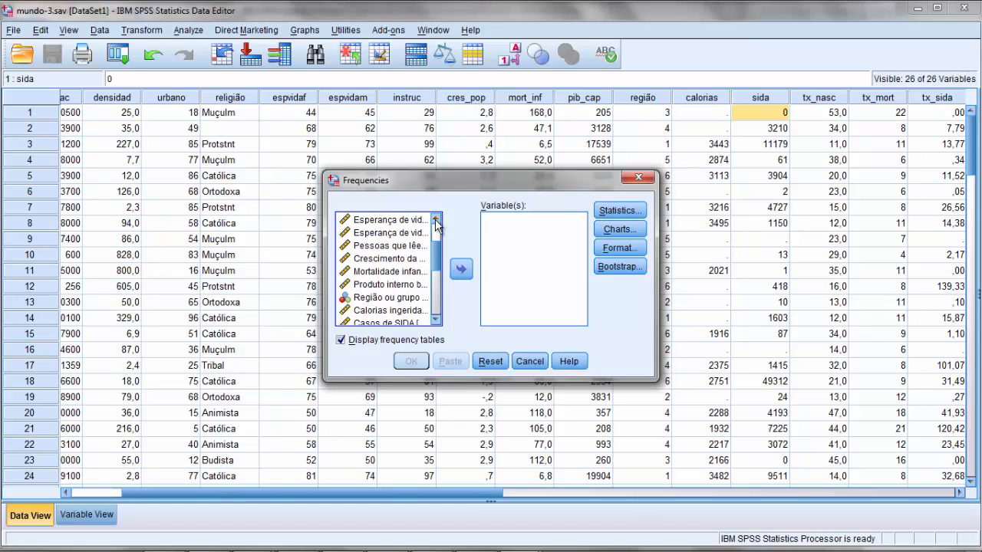
left_click(436, 219)
left_click(436, 219)
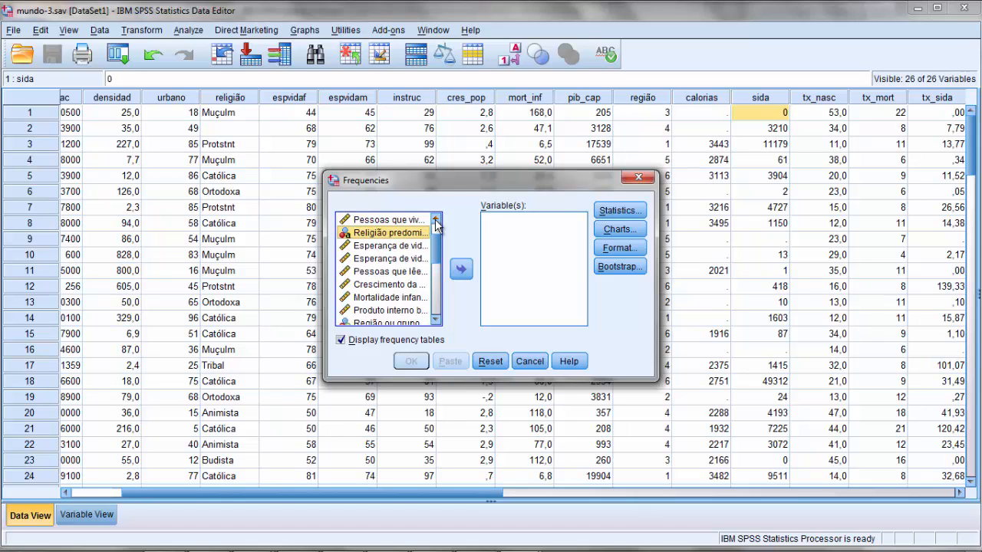
triple_click(436, 220)
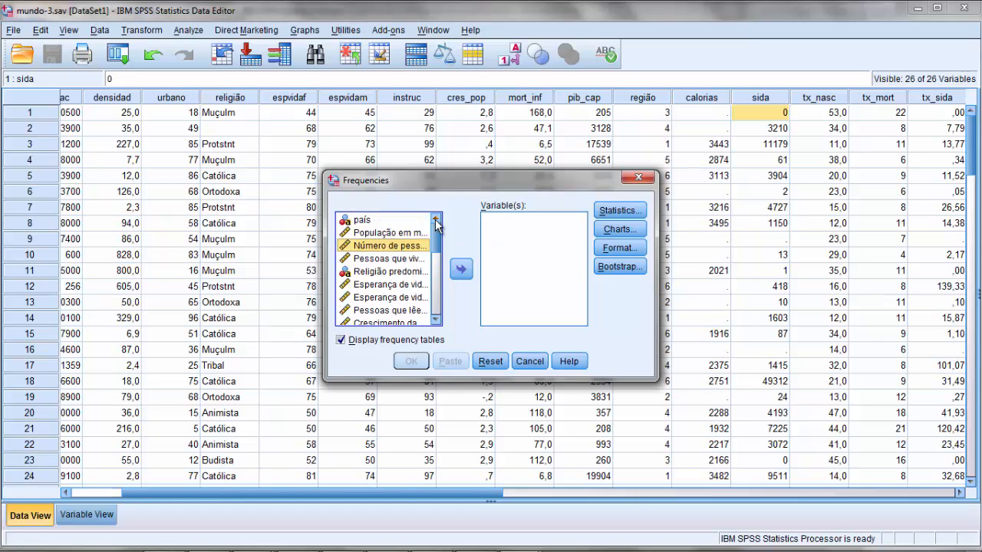
double_click(382, 250)
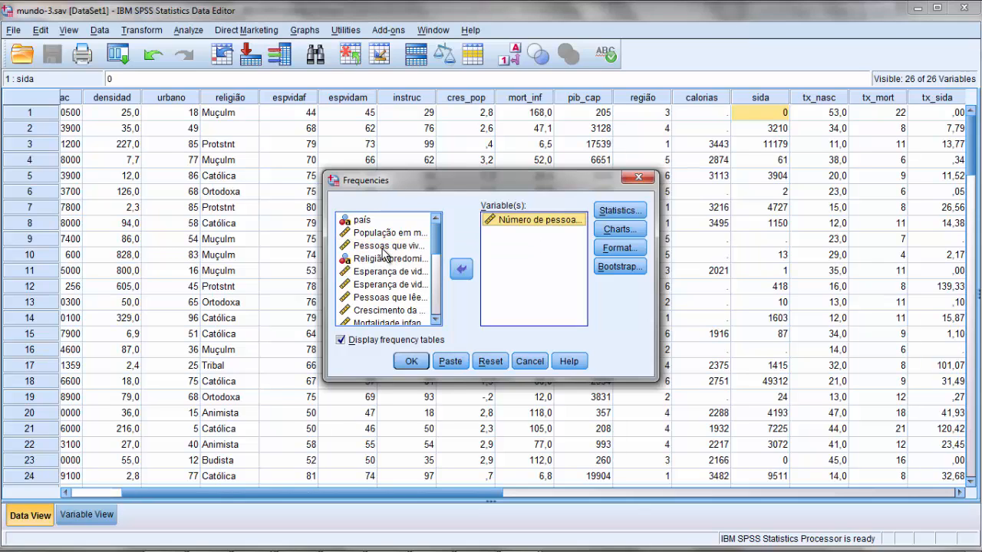
Request the mean, median, mode, sum and quartiles in the Frequencies statistics
left_click(614, 214)
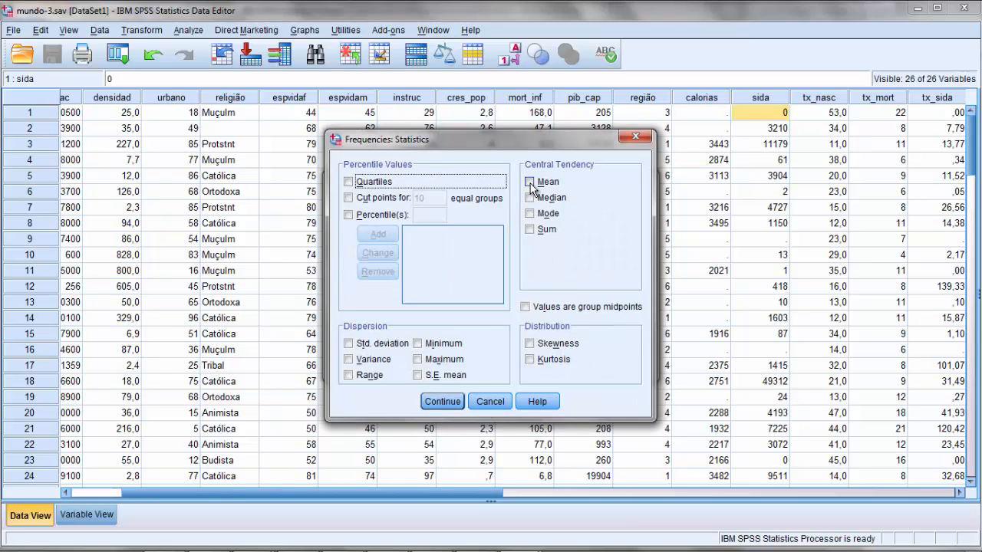
left_click(530, 183)
left_click(530, 198)
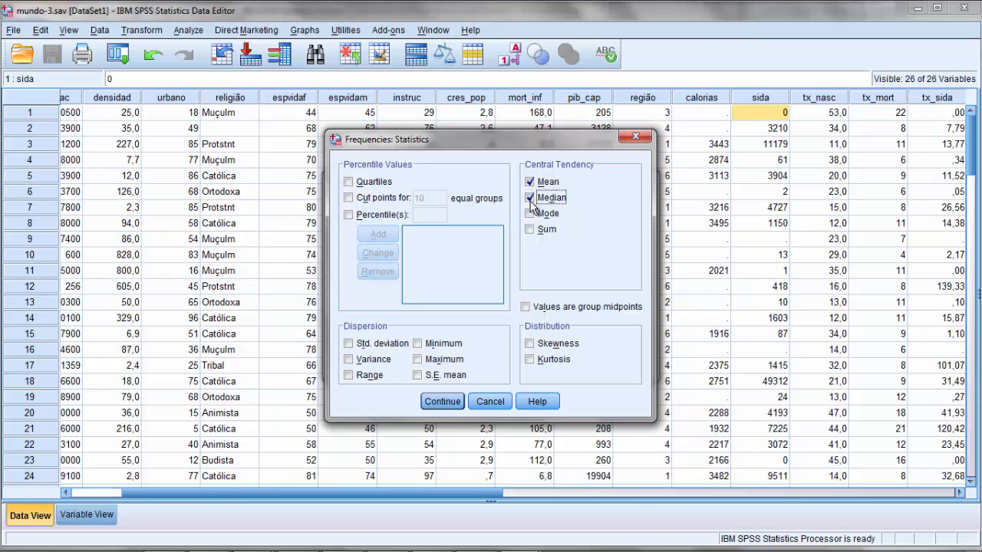
left_click(529, 214)
left_click(535, 236)
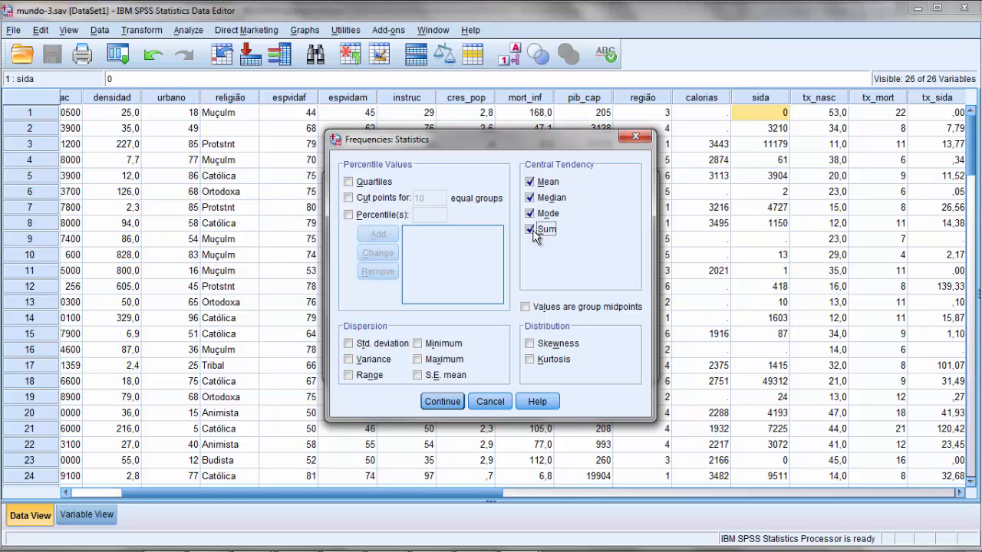
left_click(349, 184)
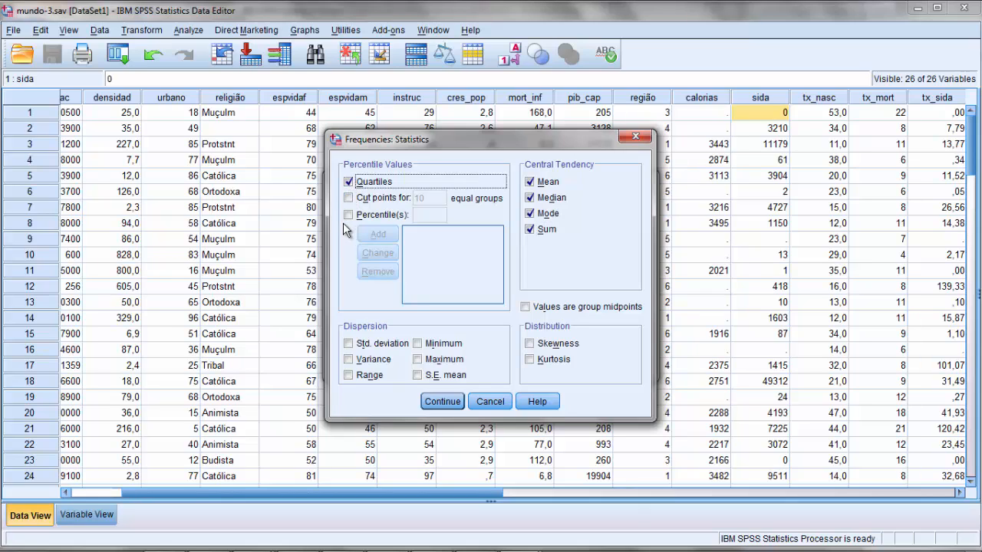
Include standard deviation, minimum, maximum, range and skewness in the requested statistics, and accept the statistics settings
left_click(350, 344)
left_click(422, 344)
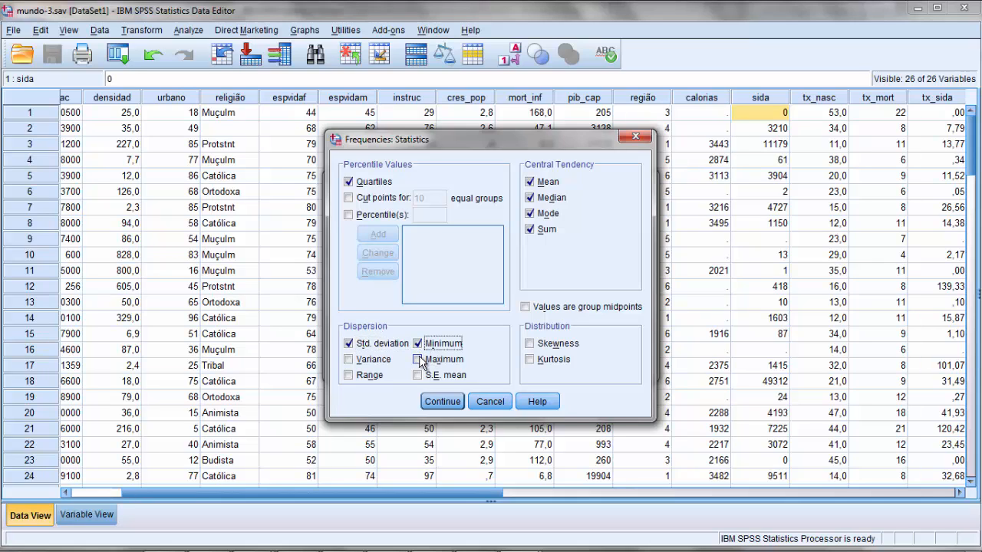
left_click(418, 360)
left_click(348, 376)
left_click(530, 345)
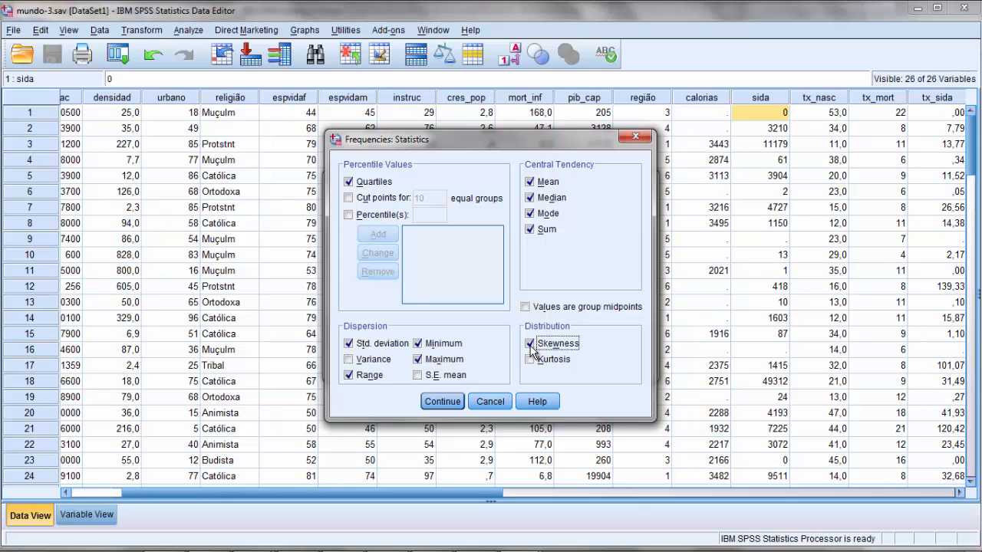
left_click(444, 403)
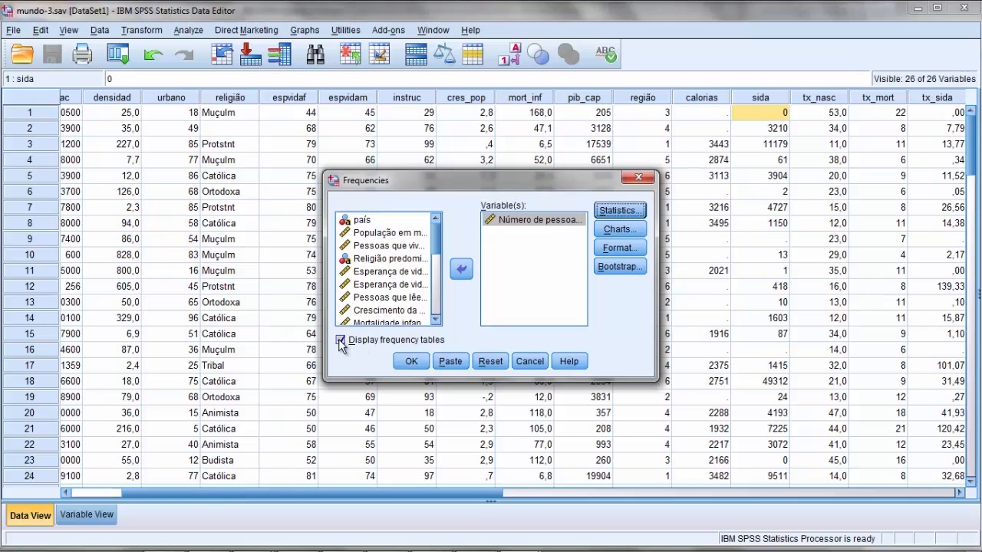
Check the part (d) questions in Folha1-26.pdf, then run the Frequencies analysis with frequency tables turned off
left_click(429, 539)
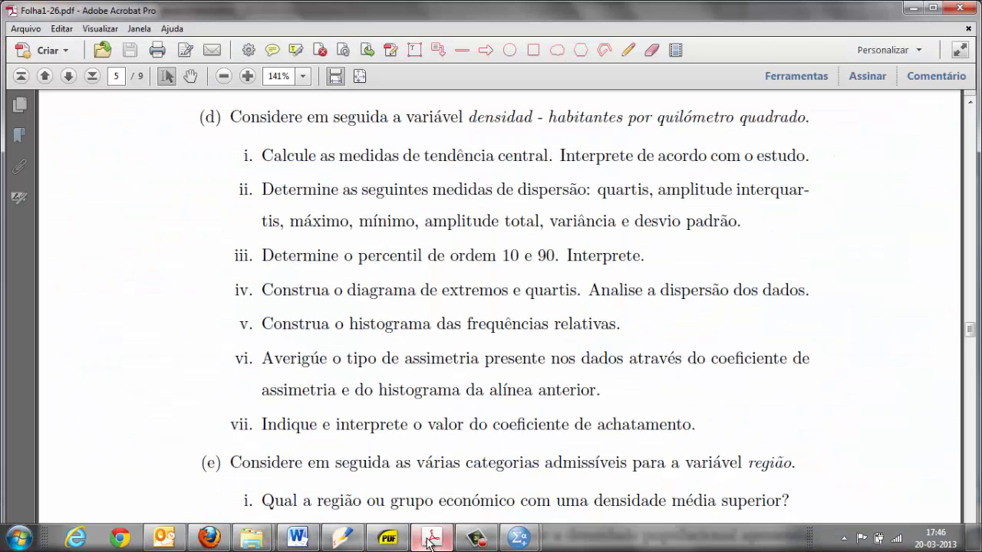
left_click(429, 539)
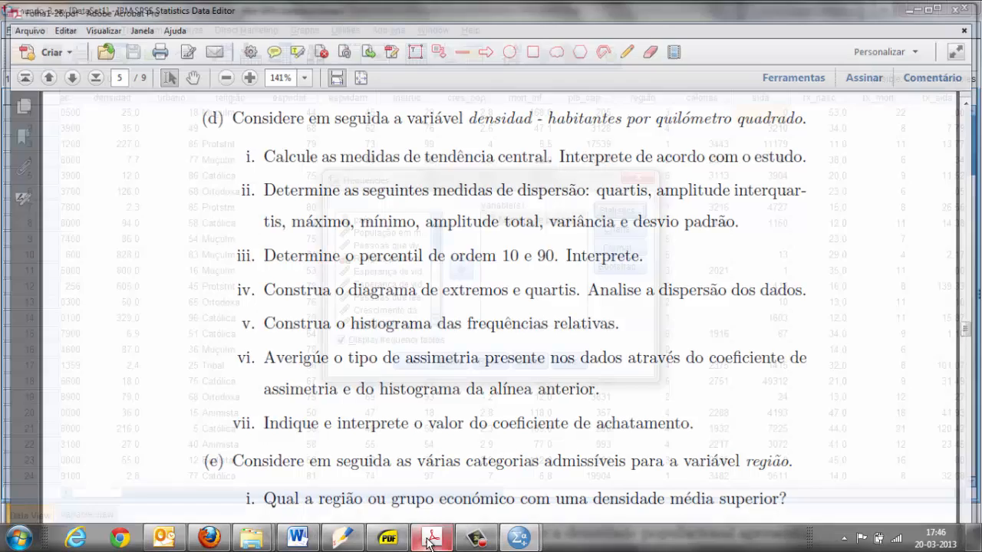
left_click(342, 340)
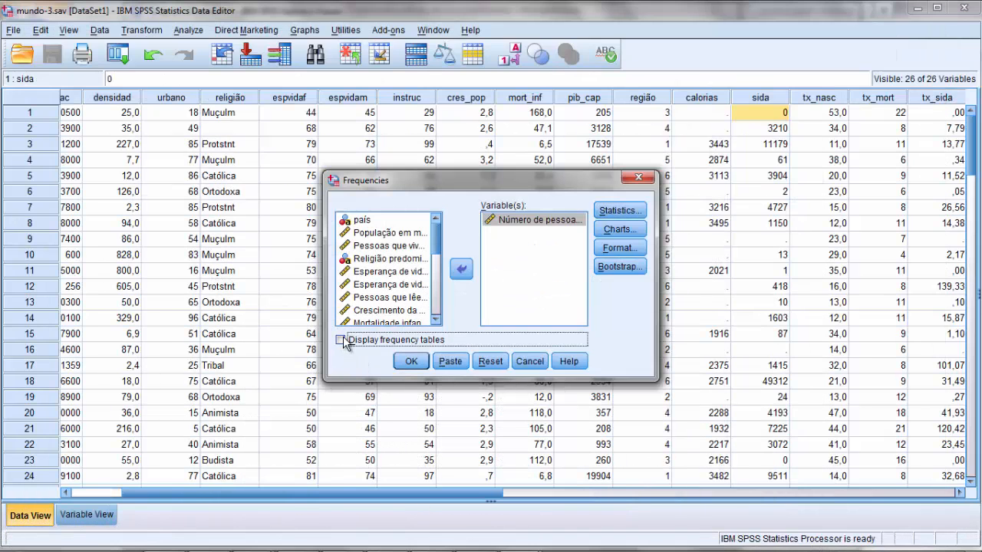
left_click(409, 361)
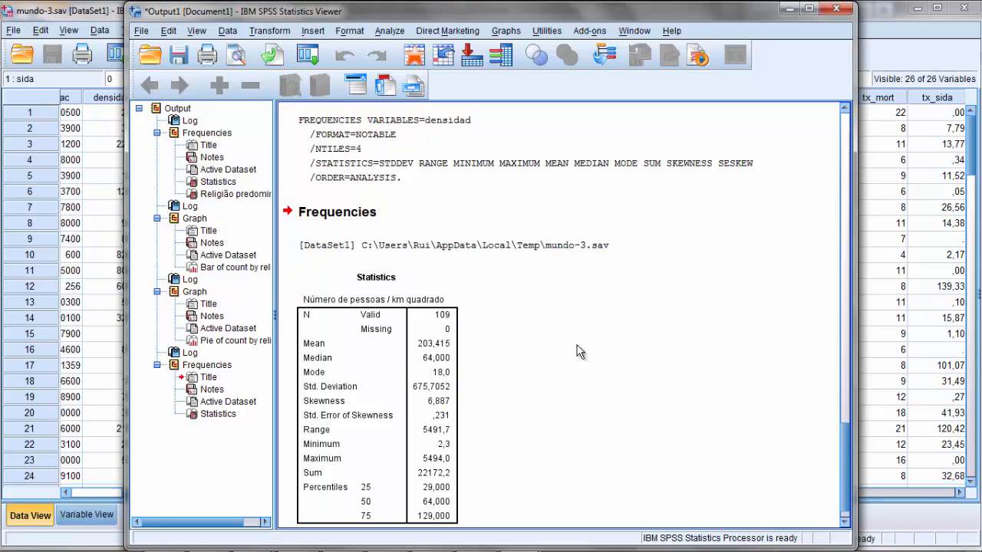
Examine the densidad statistics table in the output, focusing on the mean
scroll(579, 353, "down", 1)
left_click(335, 361)
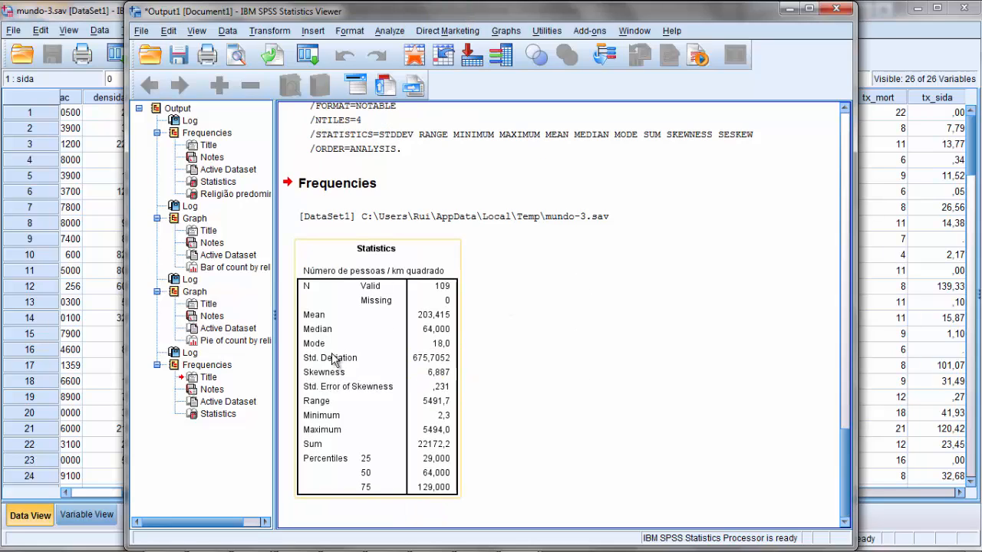
left_click(314, 316)
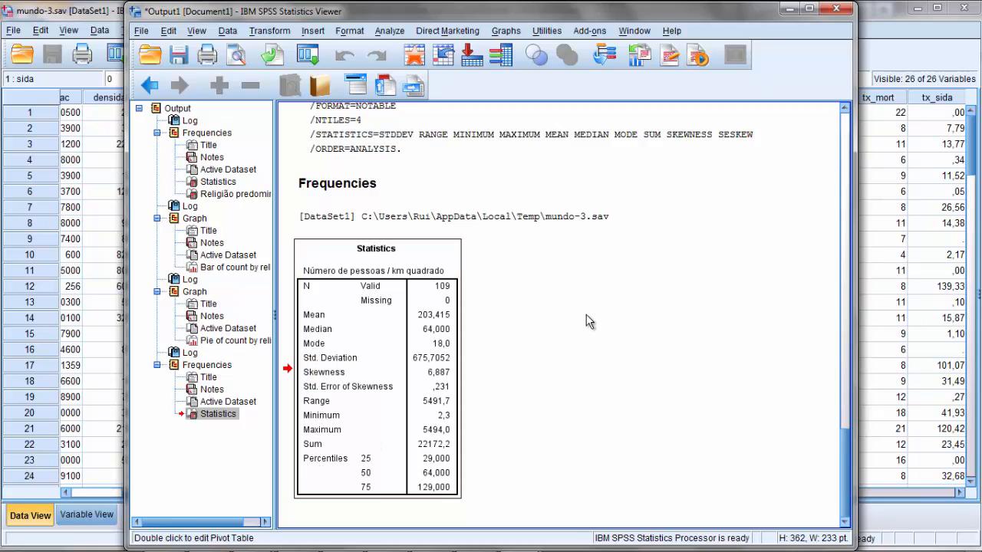
left_click(553, 323)
left_click(414, 331)
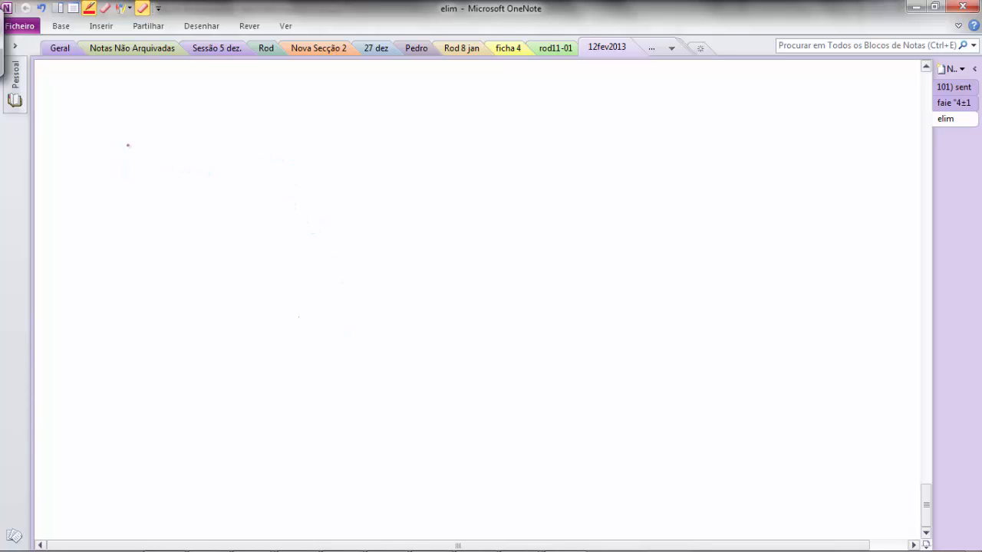
Handwrite the example values 18, 19, 20 in red near the top of the blank OneNote page
mouse_move(128, 145)
left_mouse_down()
mouse_move(132, 135)
mouse_move(132, 164)
mouse_move(149, 151)
mouse_move(192, 161)
left_mouse_up()
mouse_move(212, 135)
left_mouse_down()
mouse_move(206, 163)
mouse_move(172, 184)
left_mouse_up()
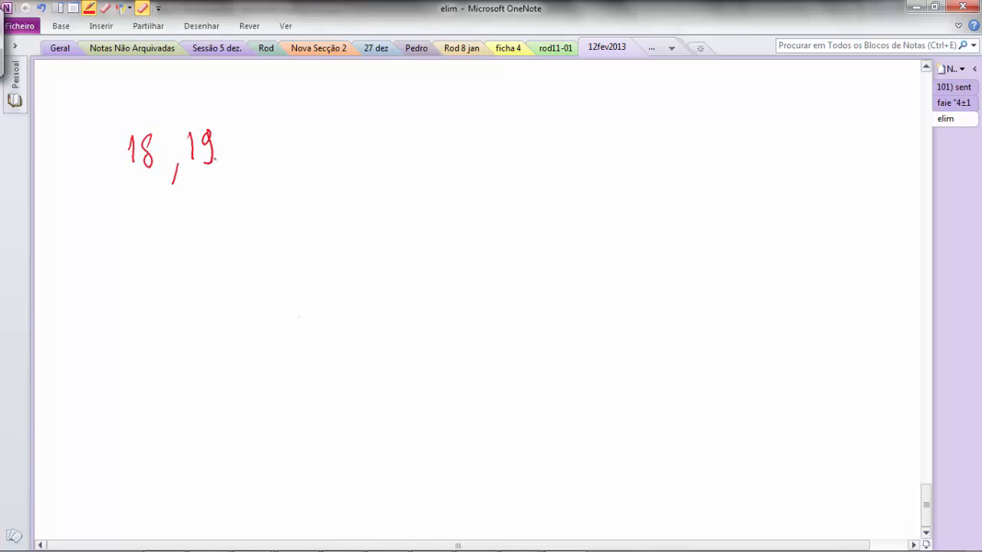
left_click_drag(243, 152, 239, 179)
left_click_drag(281, 138, 291, 162)
left_click_drag(315, 135, 316, 136)
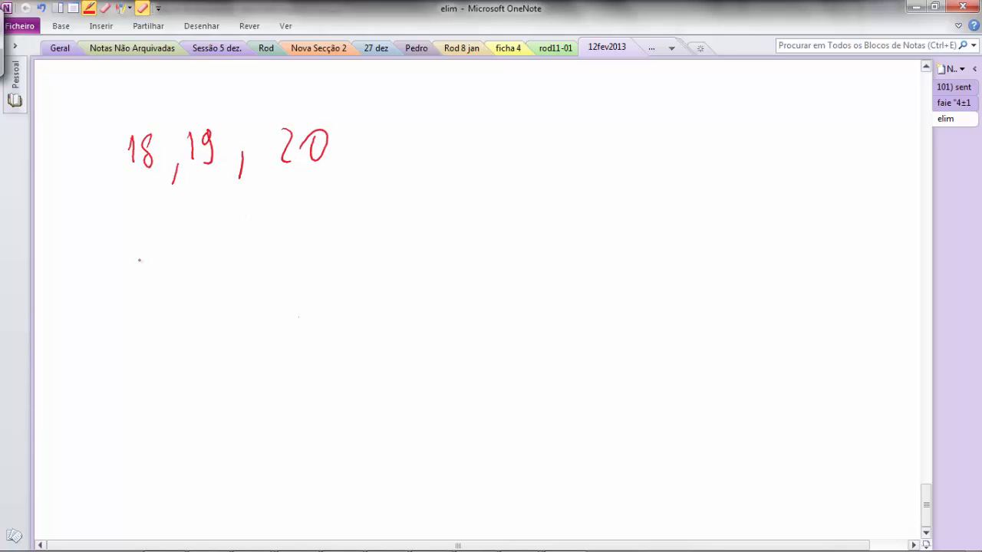
Handwrite the mean calculation x̄ = (18+19+20)/3 = 19 below the example values
mouse_move(121, 227)
left_mouse_down()
mouse_move(122, 255)
mouse_move(144, 252)
mouse_move(144, 210)
mouse_move(188, 225)
left_mouse_up()
left_click_drag(161, 243, 187, 241)
mouse_move(217, 207)
left_mouse_down()
mouse_move(215, 236)
mouse_move(230, 236)
left_mouse_up()
mouse_move(259, 206)
left_mouse_down()
mouse_move(259, 233)
mouse_move(268, 223)
left_mouse_up()
mouse_move(284, 204)
left_mouse_down()
mouse_move(283, 237)
mouse_move(313, 232)
left_mouse_up()
left_click_drag(302, 224, 339, 228)
left_click_drag(356, 215, 355, 207)
left_click_drag(202, 255, 367, 247)
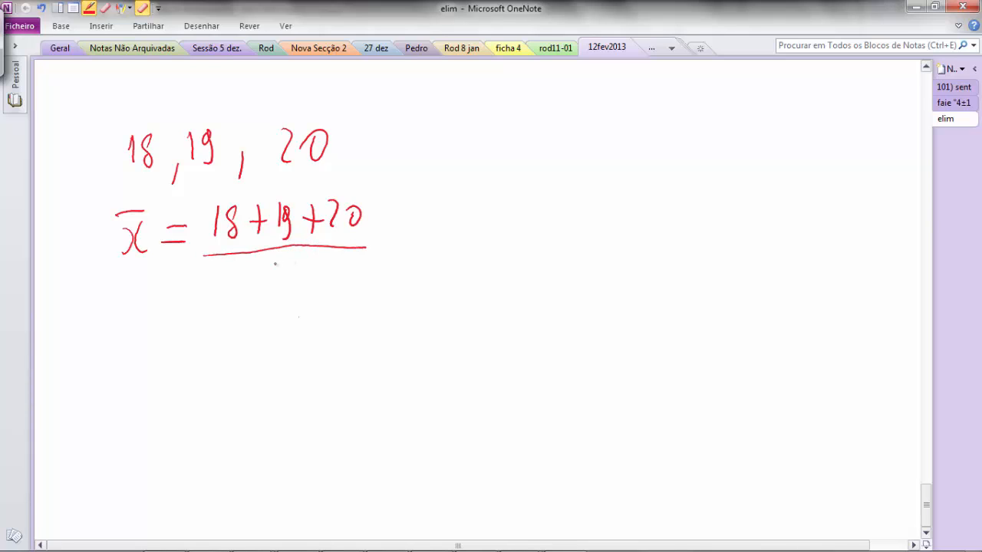
left_click_drag(271, 262, 270, 290)
left_click_drag(415, 215, 445, 214)
left_click_drag(407, 240, 441, 238)
left_click_drag(480, 199, 474, 235)
left_click_drag(506, 205, 491, 244)
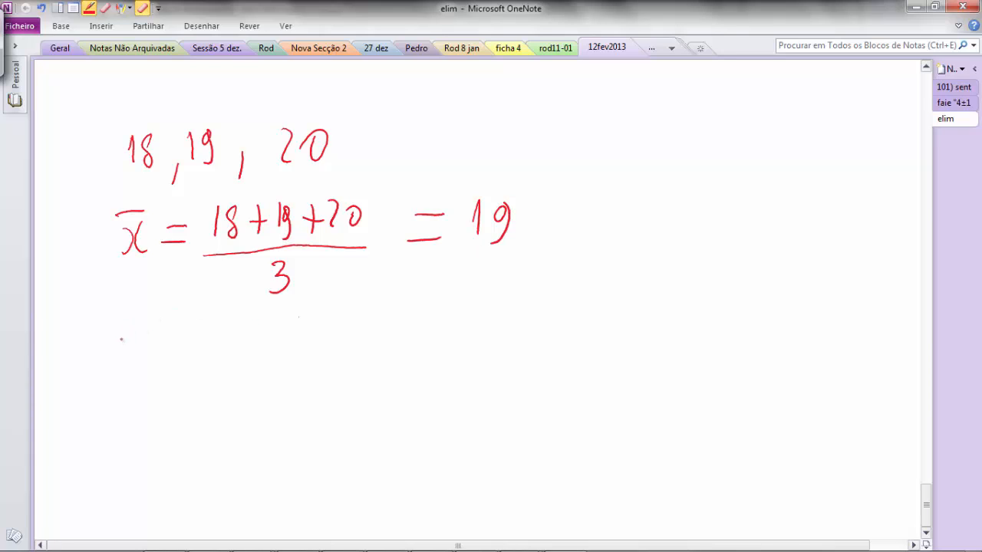
Handwrite the sum of the original values, 18+19+20 = 57, below the mean calculation
left_click_drag(121, 327, 127, 351)
mouse_move(145, 319)
left_mouse_down()
mouse_move(138, 337)
mouse_move(145, 317)
left_mouse_up()
mouse_move(164, 320)
left_mouse_down()
mouse_move(164, 348)
mouse_move(180, 335)
mouse_move(195, 343)
left_mouse_up()
left_click_drag(209, 321, 206, 347)
left_click_drag(230, 316, 232, 342)
left_click_drag(223, 331, 243, 330)
mouse_move(247, 320)
left_mouse_down()
mouse_move(259, 342)
mouse_move(270, 325)
mouse_move(335, 323)
mouse_move(337, 339)
mouse_move(374, 317)
mouse_move(355, 342)
mouse_move(393, 342)
left_mouse_up()
left_click_drag(393, 329, 420, 328)
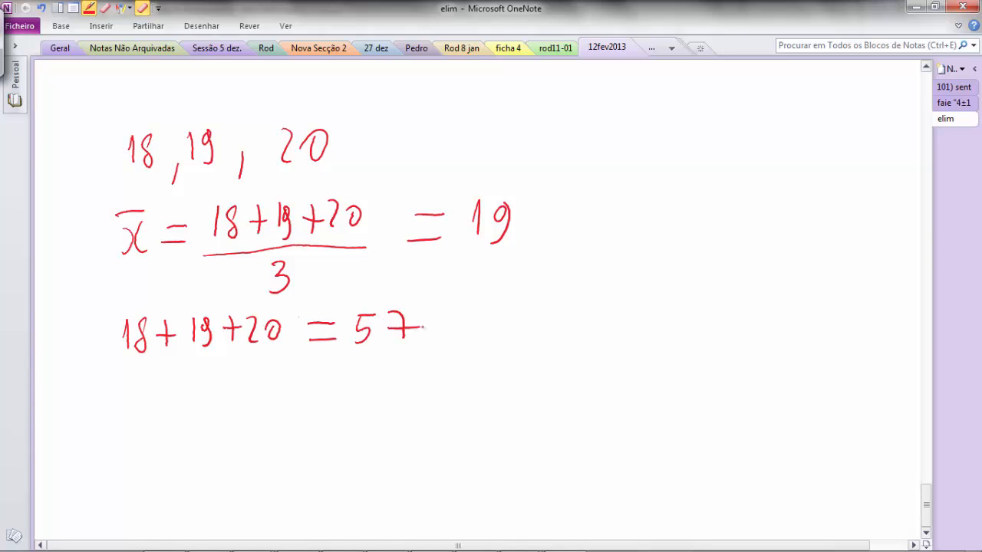
Handwrite the sum using the mean in place of each value, 19+19+19 = 57, on the line below
left_click_drag(129, 375, 129, 405)
left_click_drag(148, 380, 146, 411)
mouse_move(177, 376)
left_mouse_down()
mouse_move(176, 404)
mouse_move(194, 390)
left_mouse_up()
mouse_move(199, 376)
left_mouse_down()
mouse_move(199, 402)
mouse_move(212, 410)
mouse_move(248, 392)
left_mouse_up()
left_click_drag(256, 375, 255, 402)
left_click_drag(267, 379, 267, 388)
left_click_drag(307, 386, 329, 384)
mouse_move(308, 398)
left_mouse_down()
mouse_move(367, 393)
mouse_move(385, 366)
mouse_move(412, 398)
left_mouse_up()
left_click_drag(400, 382, 436, 383)
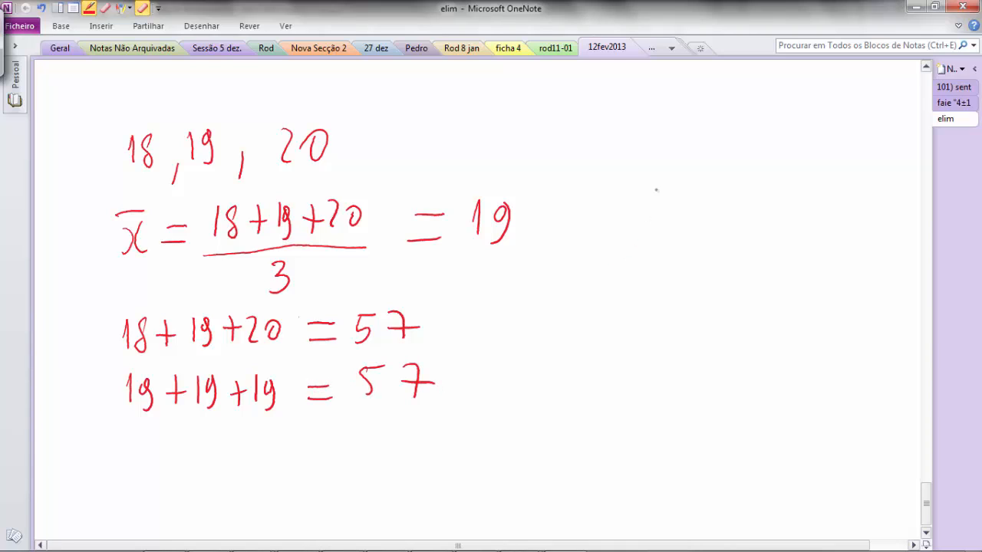
Draw check marks beside the mean result 19 and beside both sums of 57
mouse_move(526, 217)
left_mouse_down()
mouse_move(559, 213)
mouse_move(610, 156)
left_mouse_up()
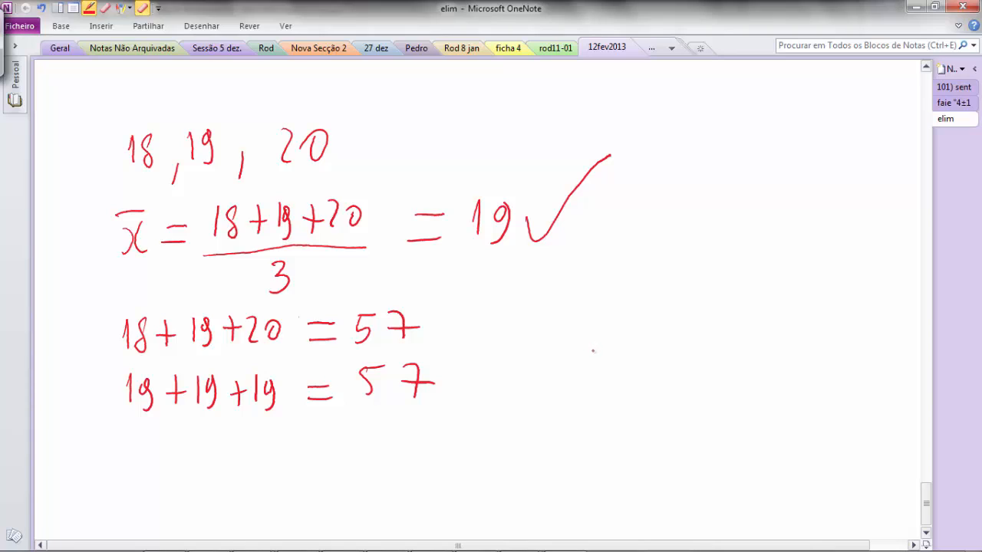
mouse_move(432, 322)
left_mouse_down()
mouse_move(437, 337)
mouse_move(477, 282)
left_mouse_up()
left_click_drag(449, 374, 500, 331)
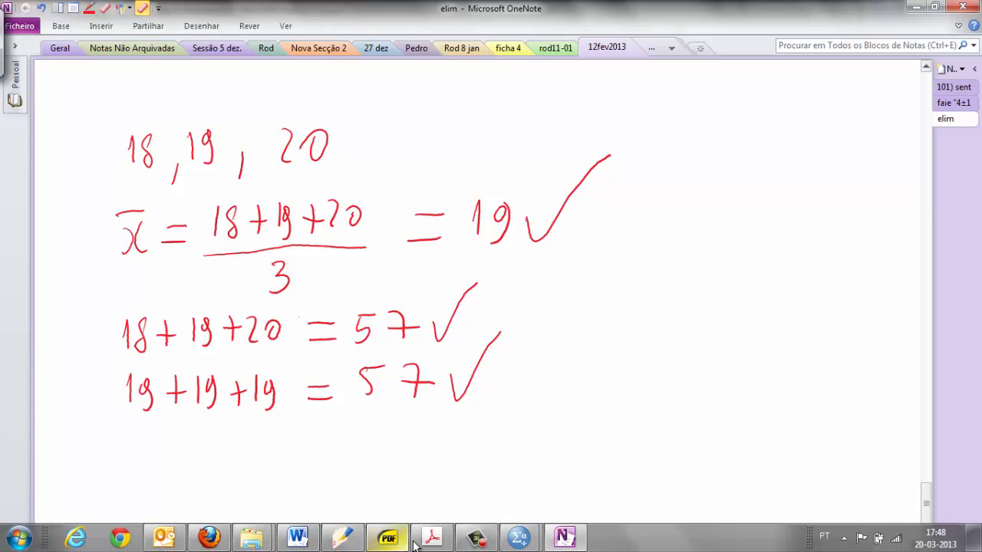
Switch to the SPSS output and review the densidad median against the part (d) questions in Folha1-26.pdf
mouse_move(536, 545)
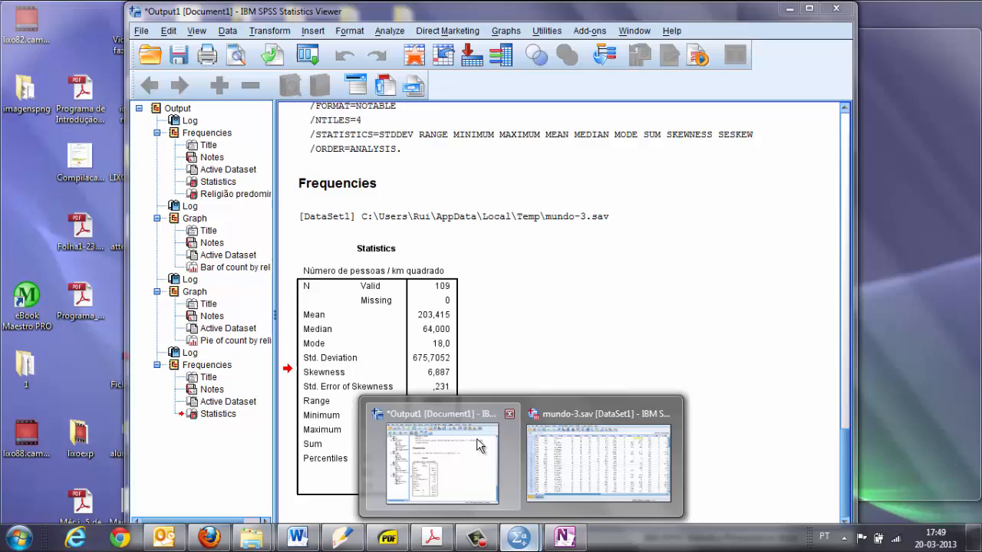
left_click(477, 443)
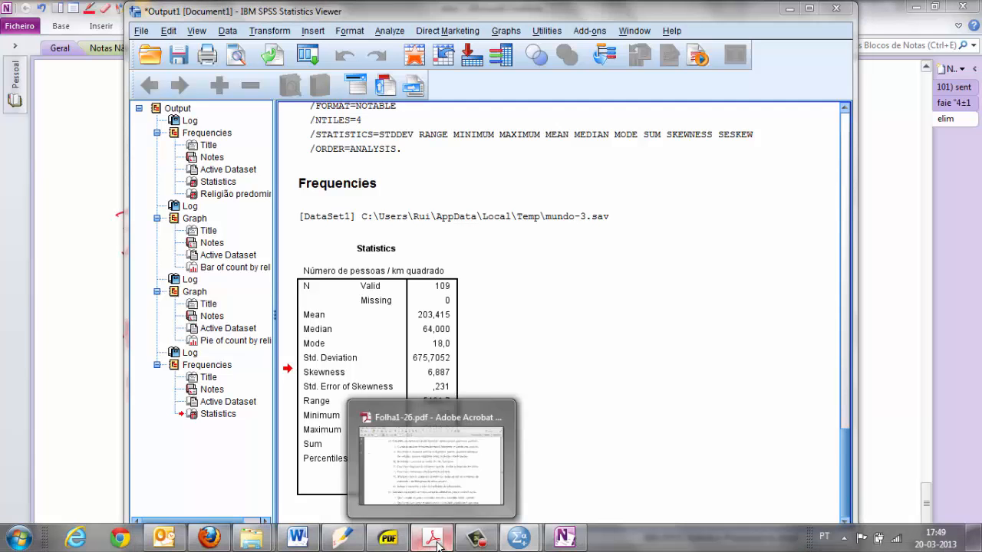
left_click(435, 540)
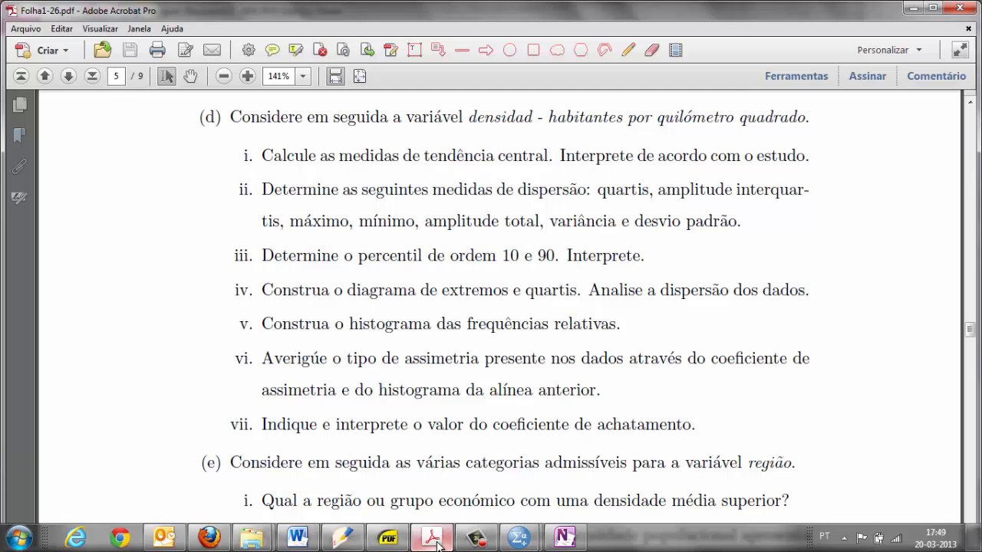
left_click(436, 540)
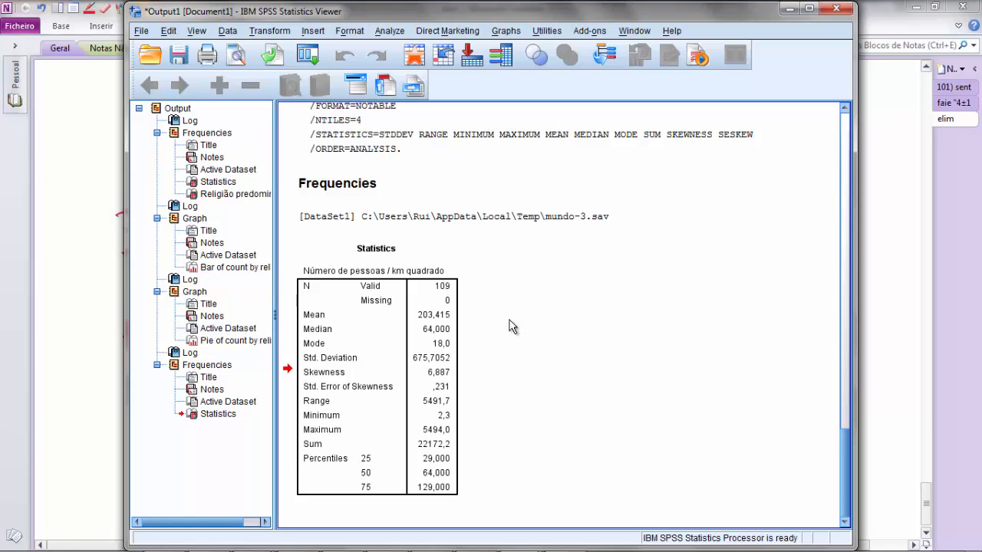
left_click(445, 334)
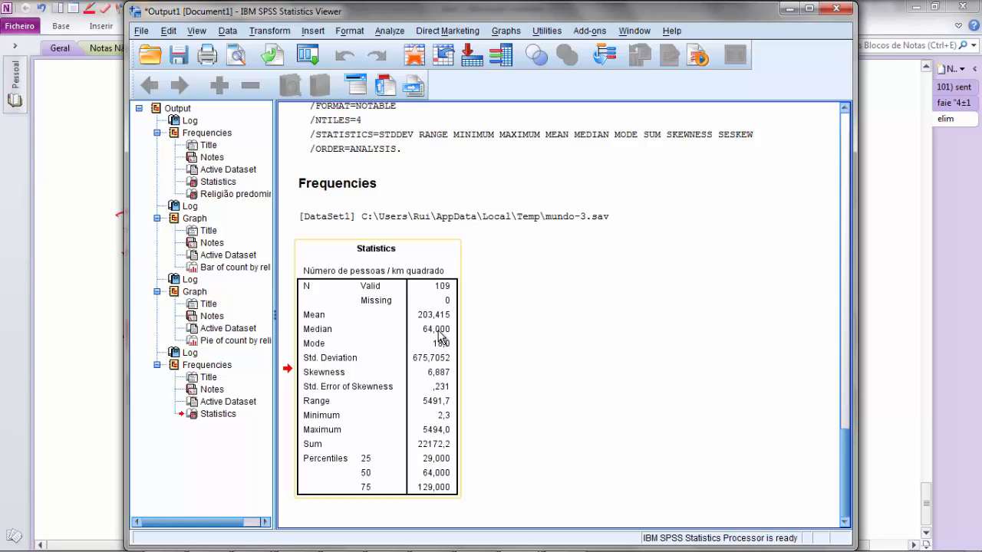
Switch to the mundo-3.sav data and check how densidad is defined in the variable list
mouse_move(360, 550)
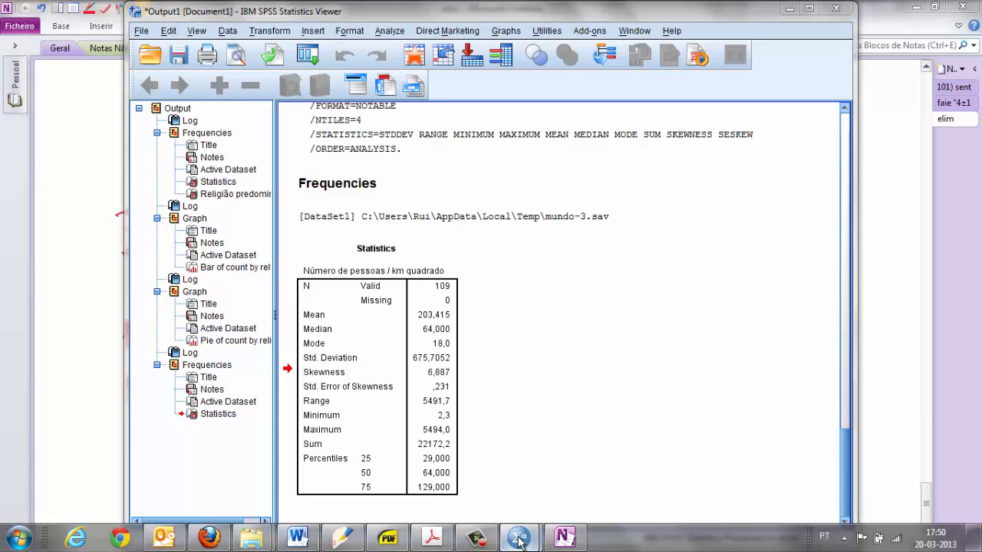
mouse_move(518, 541)
left_click(575, 455)
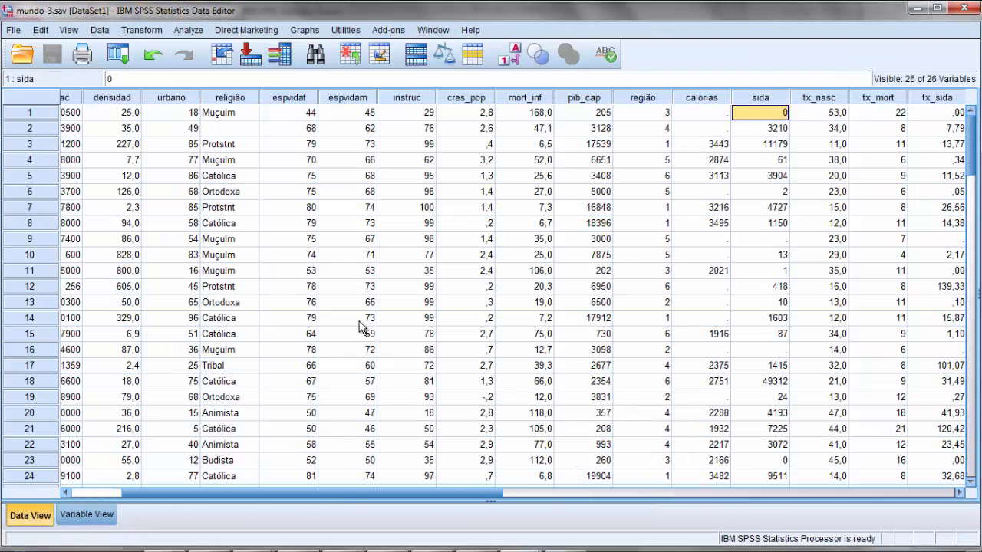
left_click(87, 514)
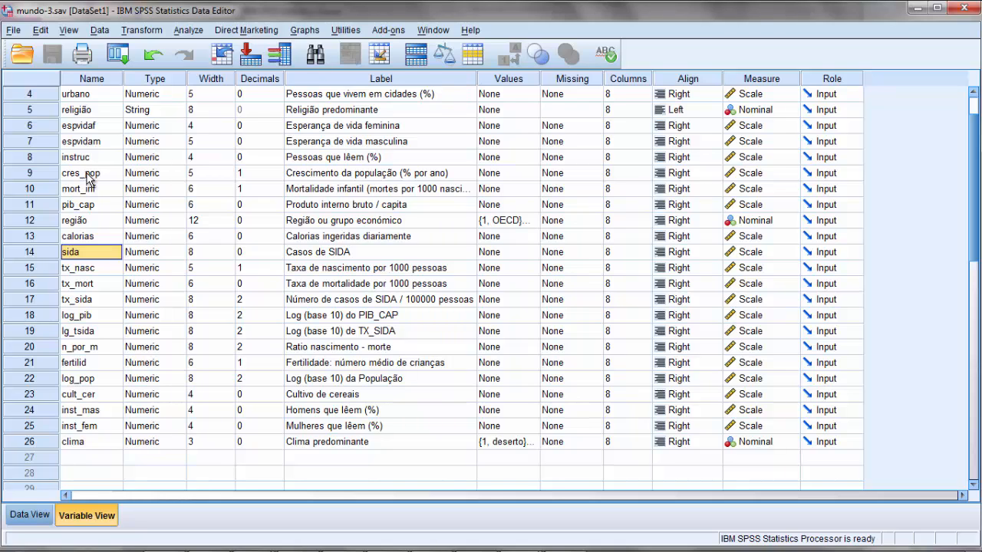
scroll(87, 178, "up", 1)
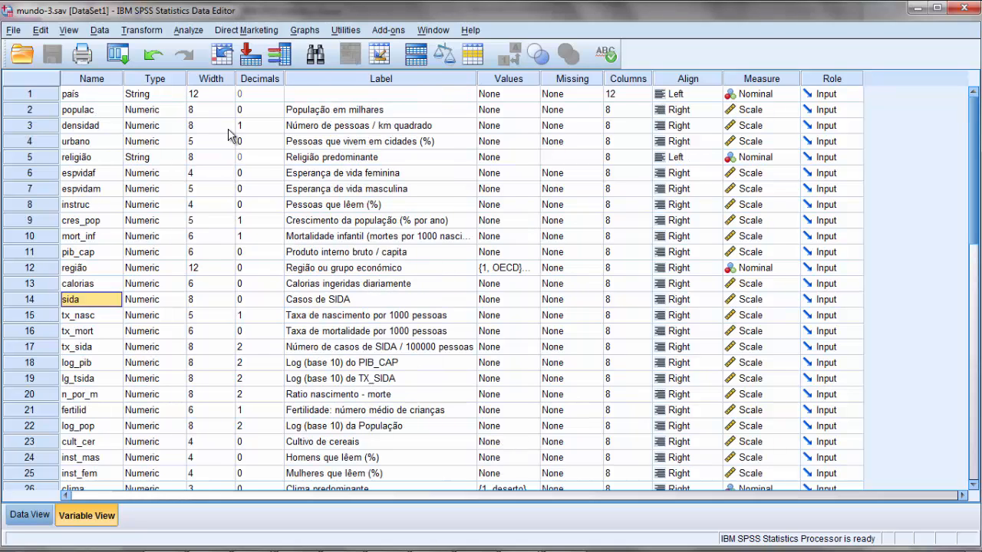
Return to the SPSS output and examine the mode of densidad in the Statistics table
mouse_move(313, 550)
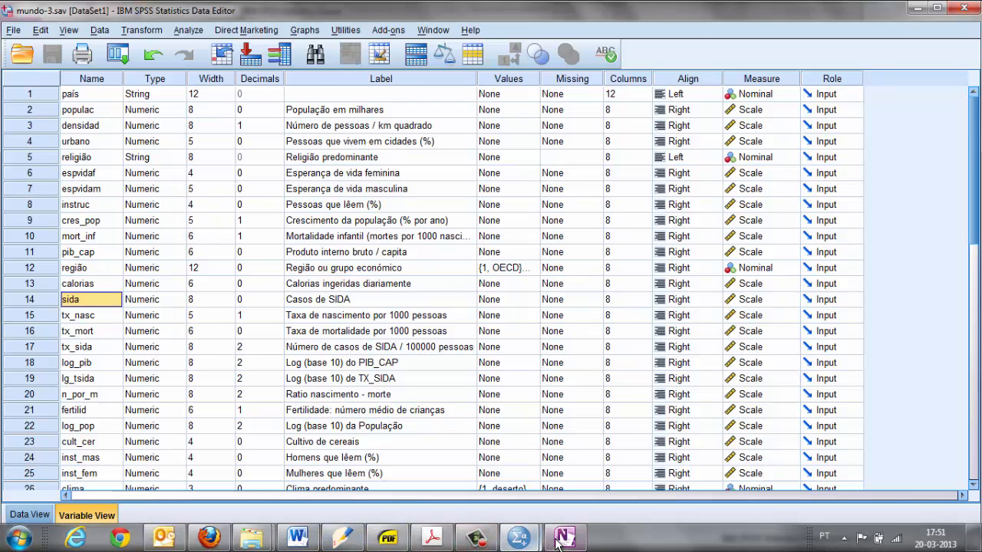
mouse_move(557, 541)
mouse_move(519, 539)
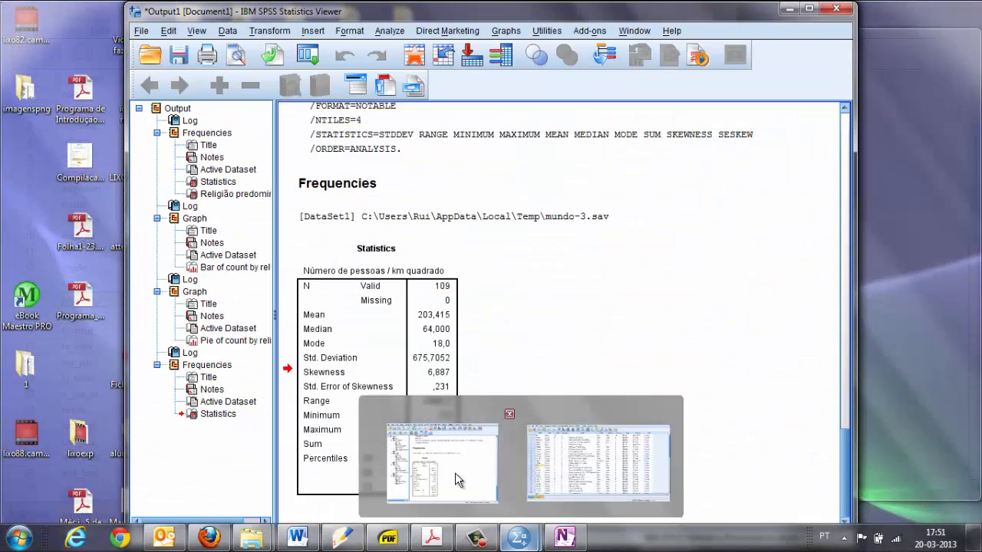
left_click(455, 473)
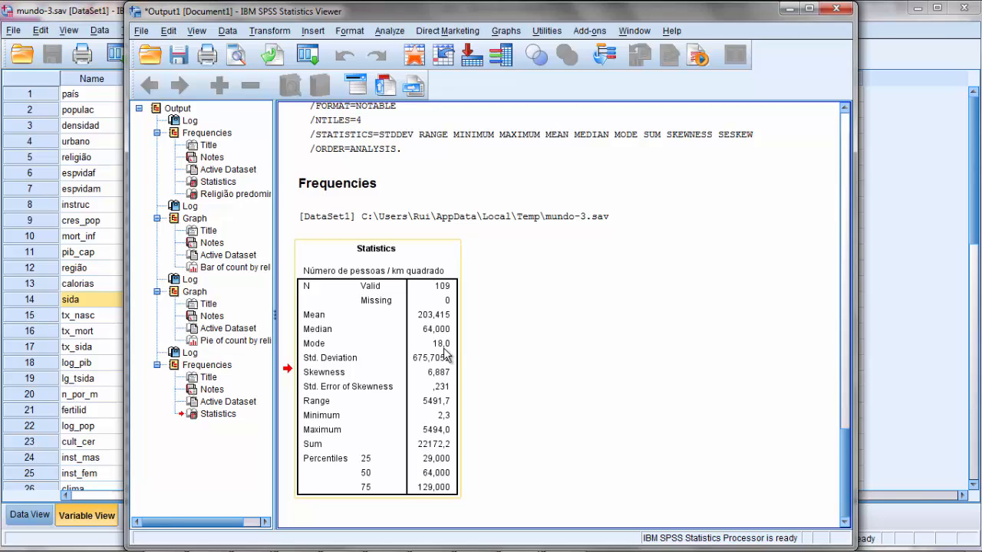
Switch to Folha1-26.pdf and highlight the dispersion measures from quartis to mínimo in part (d) ii
mouse_move(373, 538)
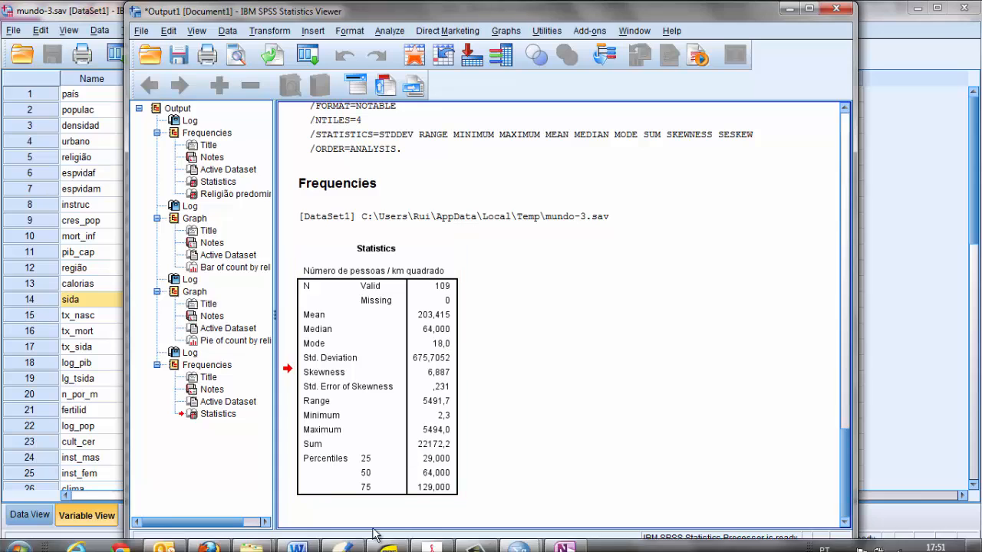
left_click(461, 542)
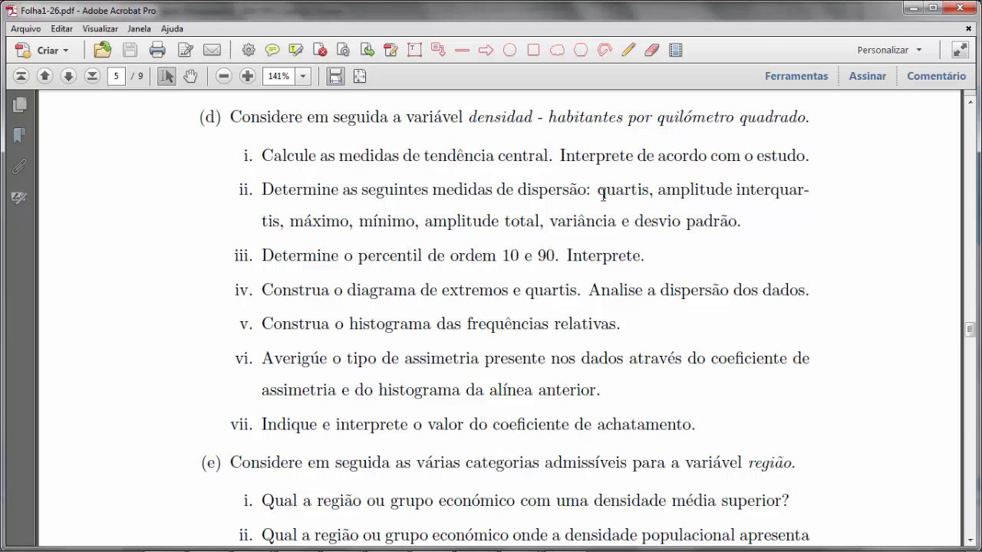
left_click_drag(603, 195, 421, 222)
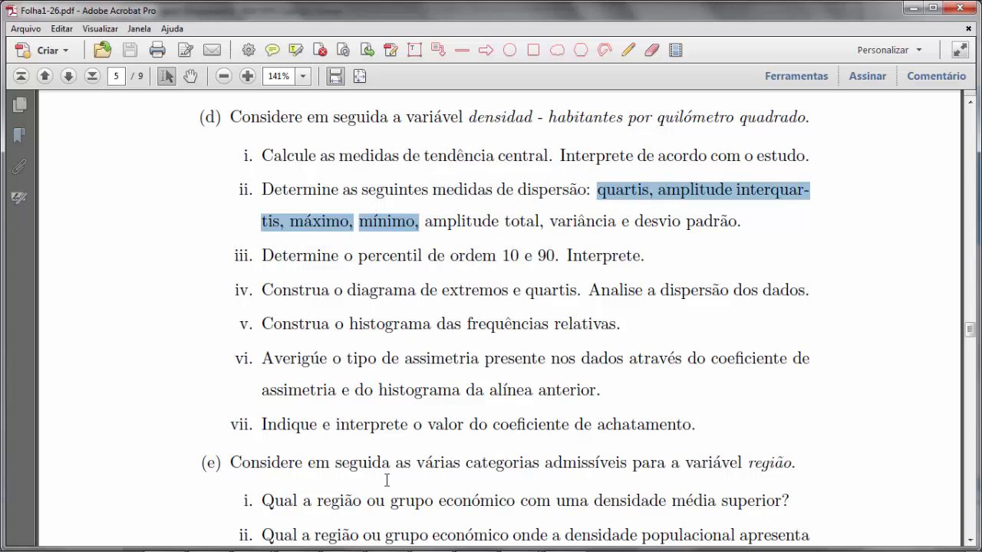
Switch back to the SPSS output and review the dispersion measures of densidad requested in part (d) ii
mouse_move(345, 546)
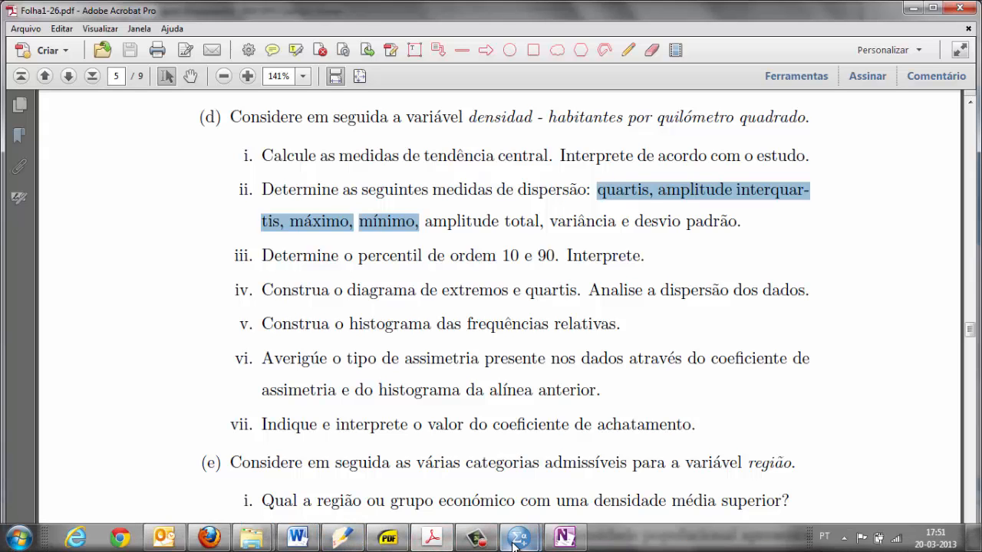
mouse_move(514, 544)
left_click(444, 497)
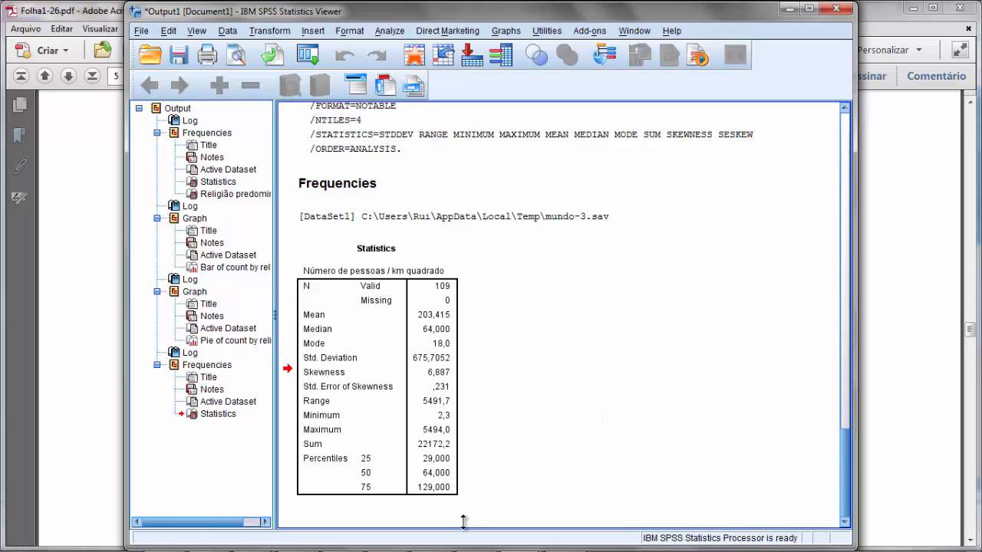
mouse_move(442, 546)
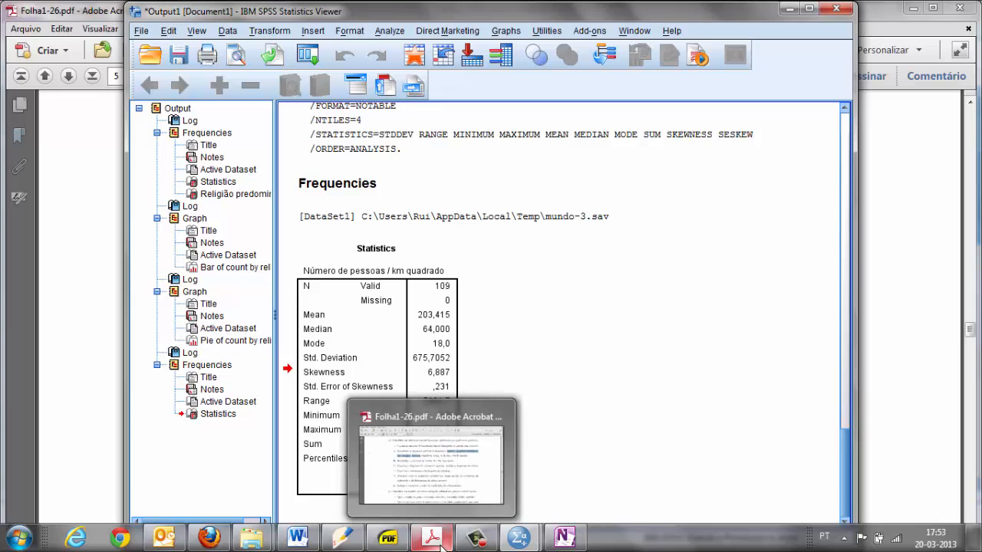
mouse_move(440, 498)
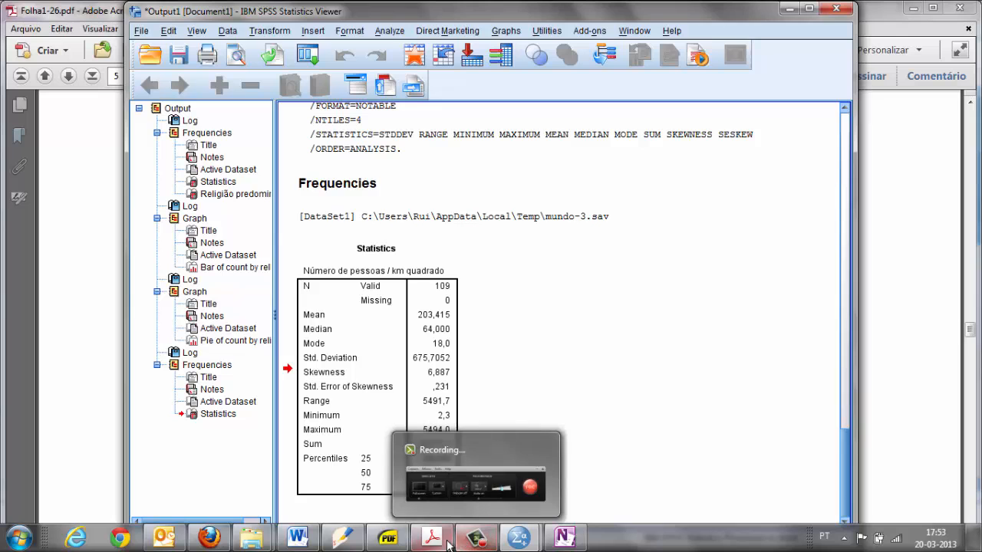
mouse_move(522, 543)
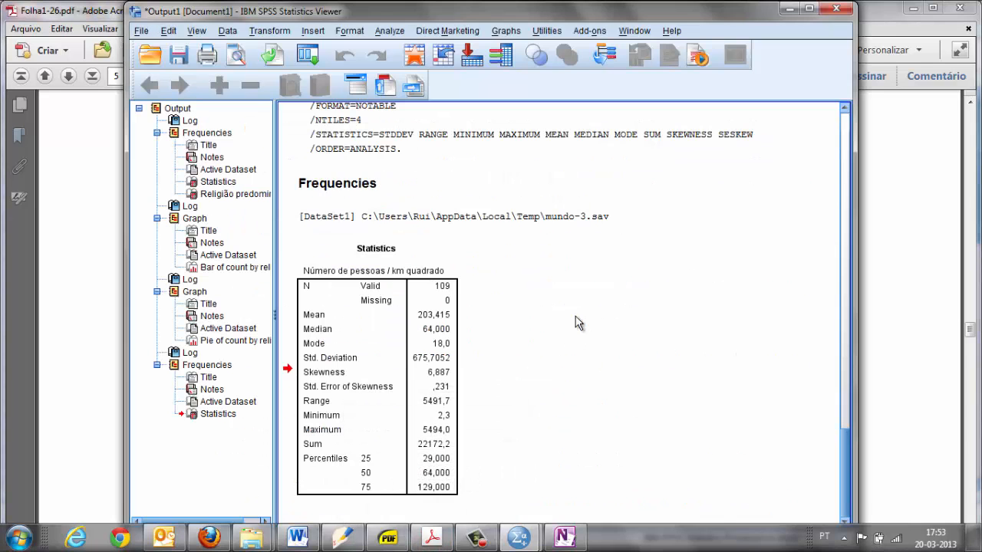
left_click(461, 394)
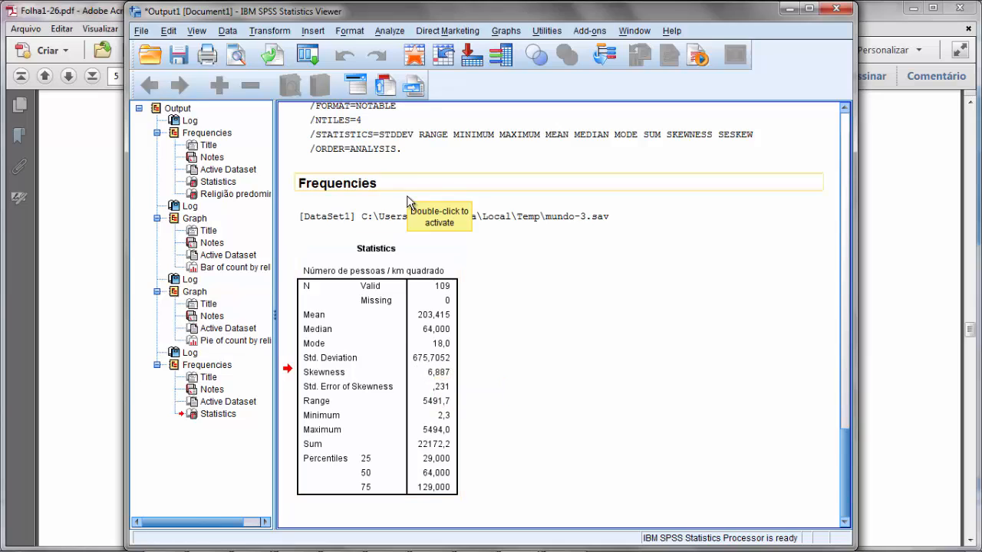
Rerun Frequencies for densidad with the variance added to the requested statistics
left_click(387, 34)
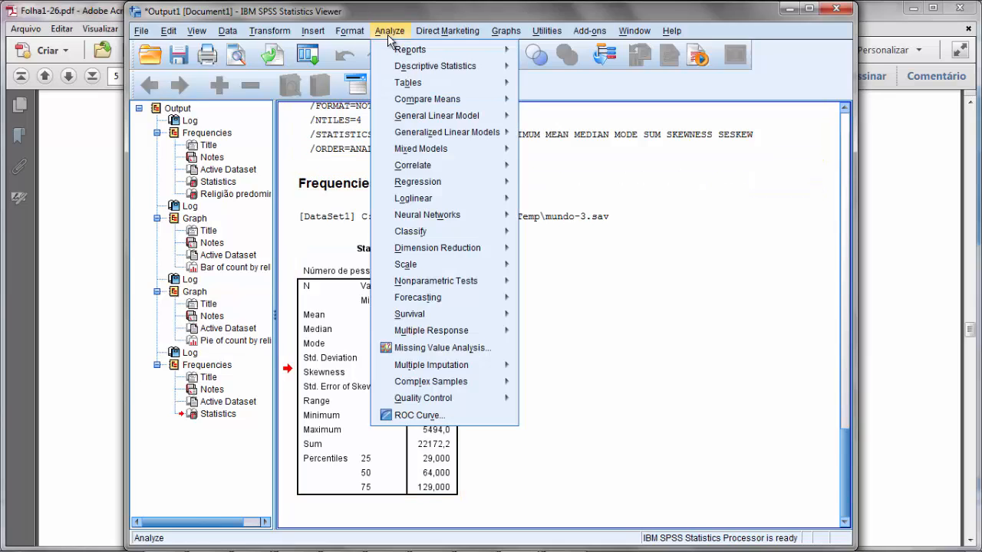
mouse_move(430, 49)
mouse_move(491, 66)
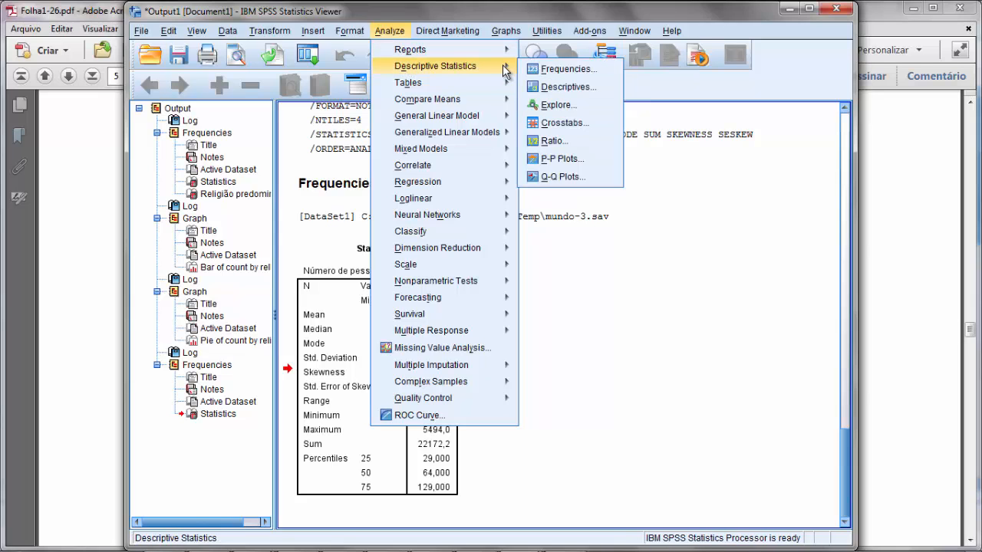
left_click(560, 68)
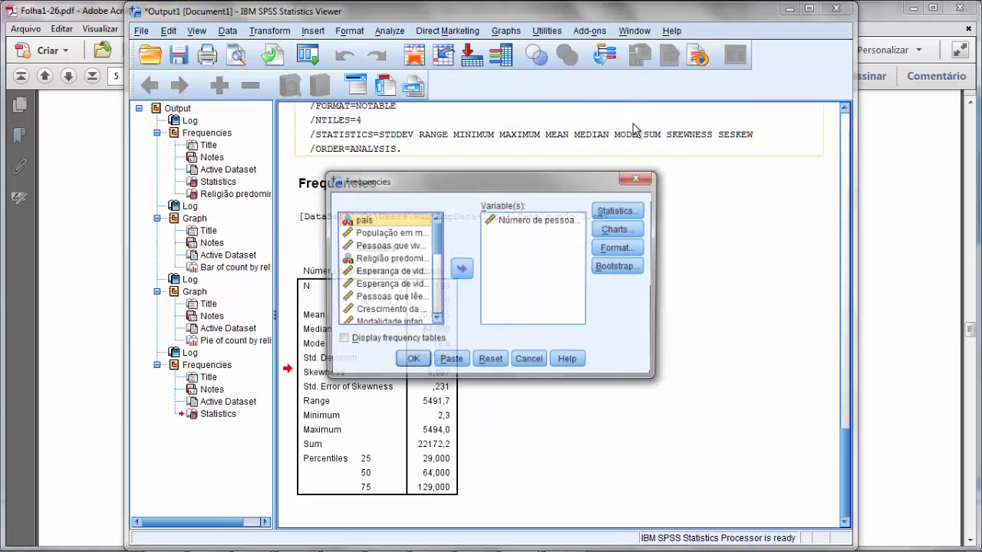
left_click(616, 211)
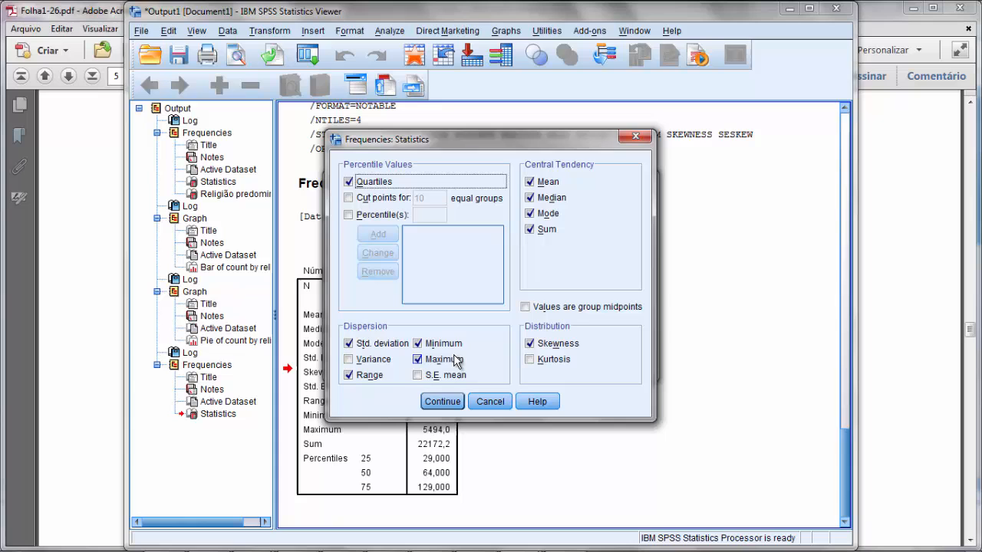
left_click(369, 360)
left_click(435, 399)
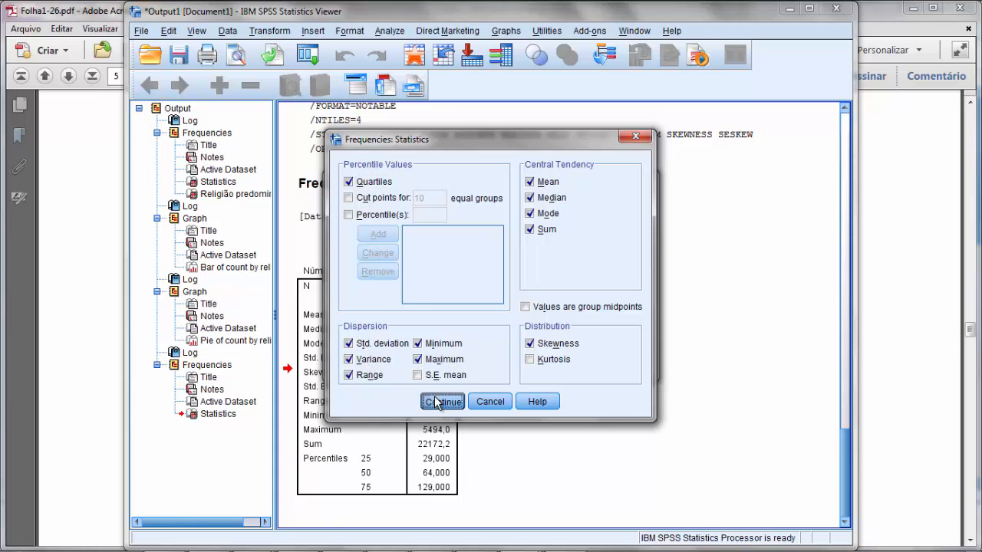
left_click(412, 361)
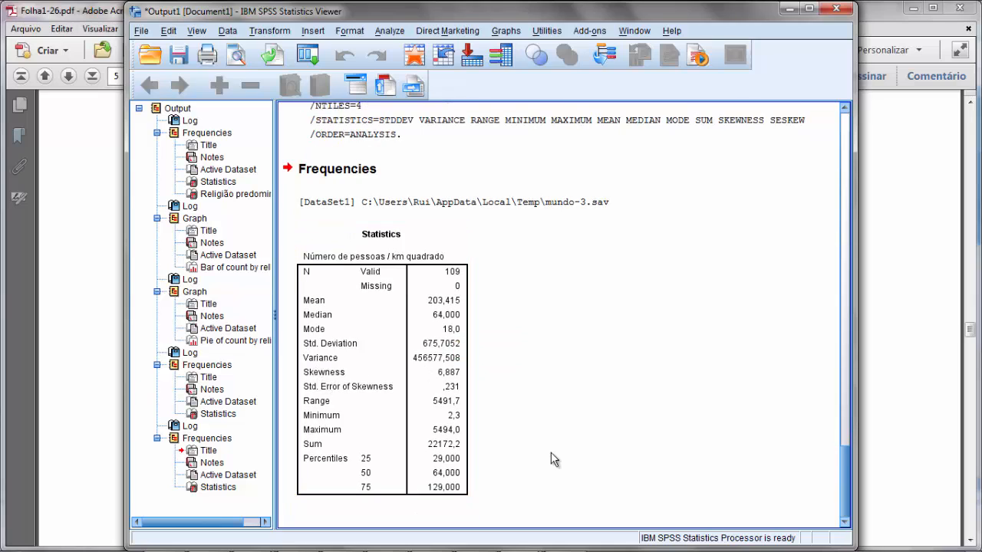
Highlight the percentile 10 and 90 question, part (d) iii, in Folha1-26.pdf and return to the mundo-3.sav data
left_click(434, 541)
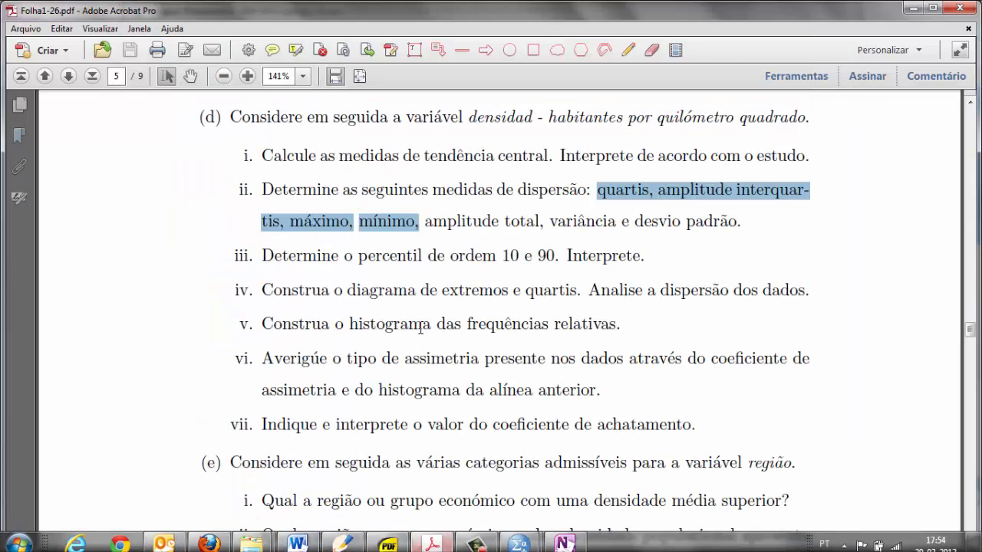
left_click_drag(359, 256, 555, 265)
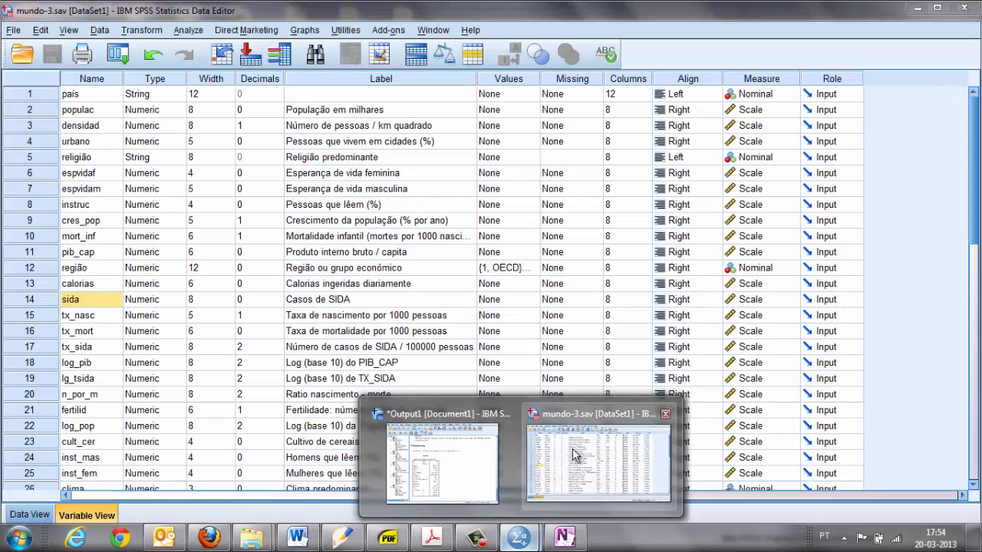
left_click(576, 455)
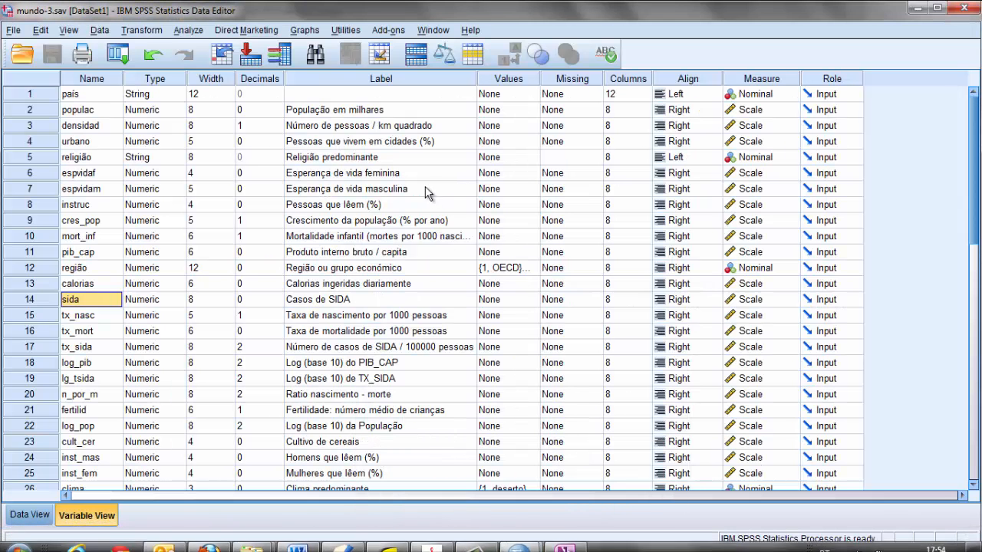
Rerun Frequencies for densidad with percentiles 10 and 90 added to the requested statistics
left_click(246, 30)
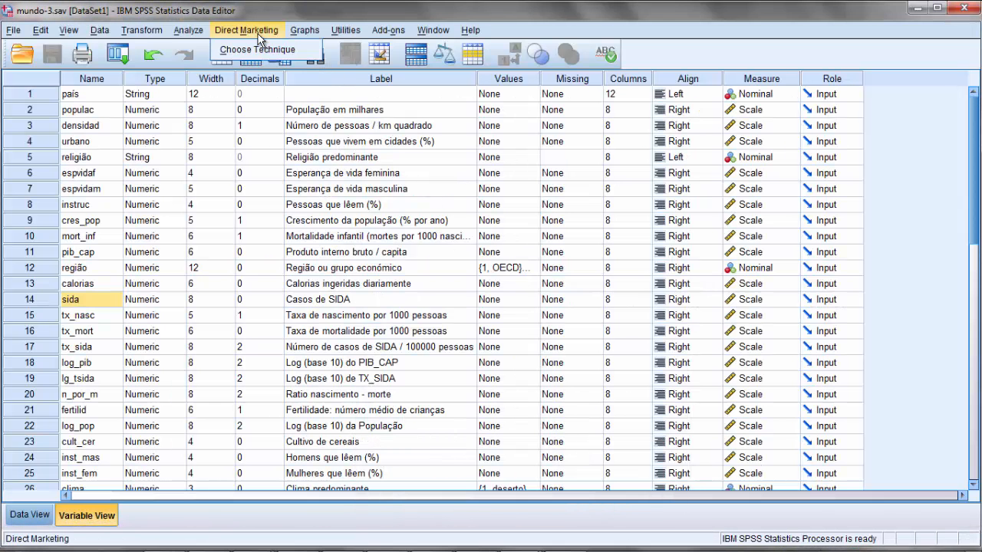
mouse_move(367, 29)
mouse_move(189, 31)
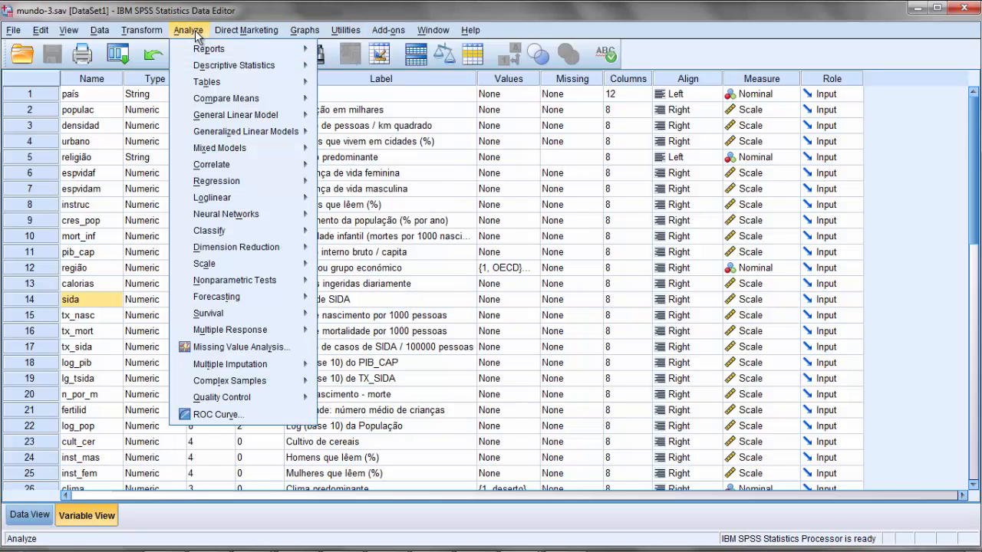
mouse_move(287, 71)
left_click(357, 68)
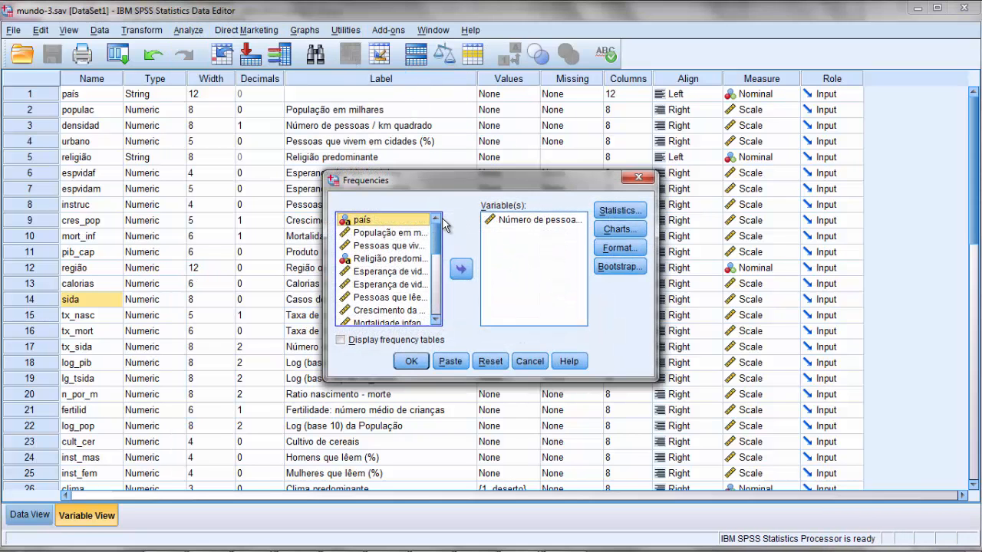
left_click(617, 211)
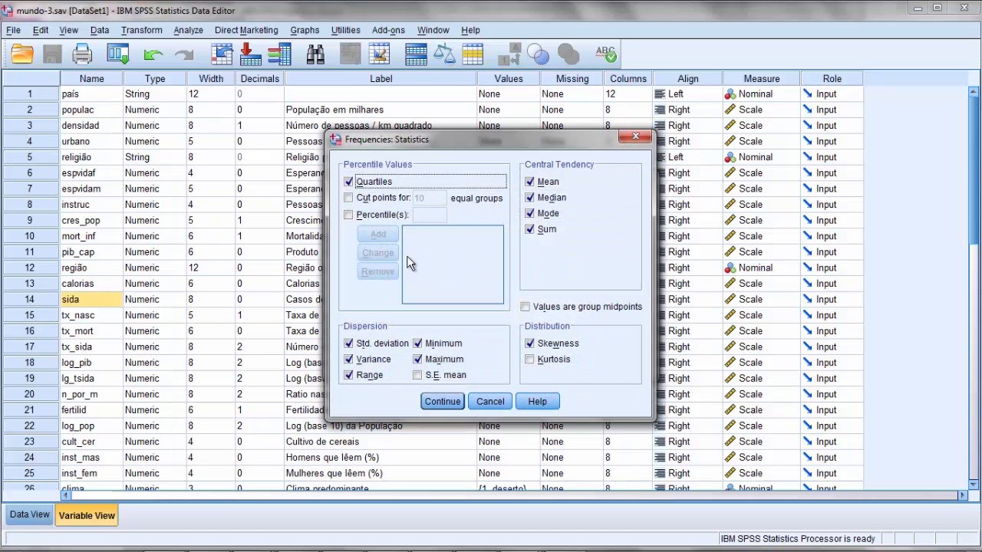
left_click(349, 216)
left_click(438, 219)
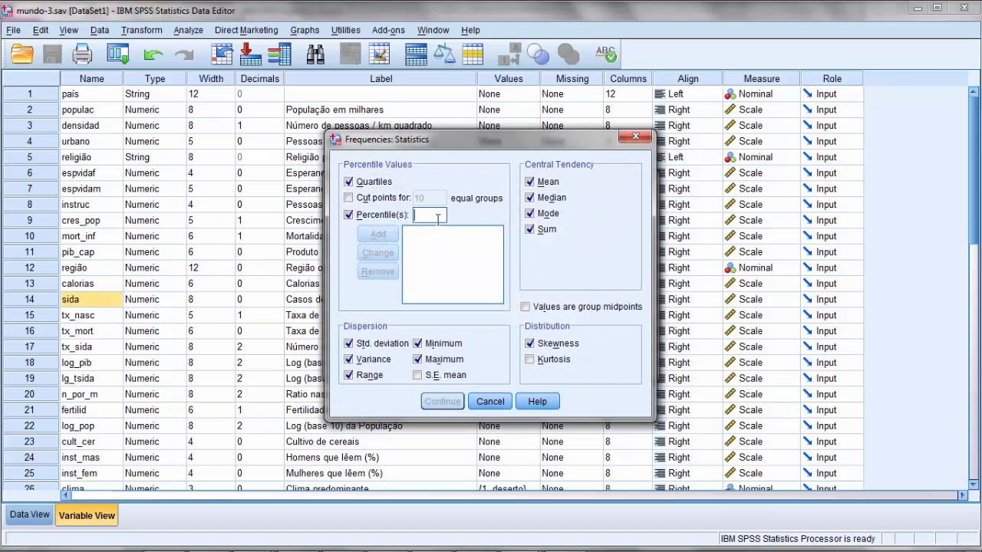
type("10")
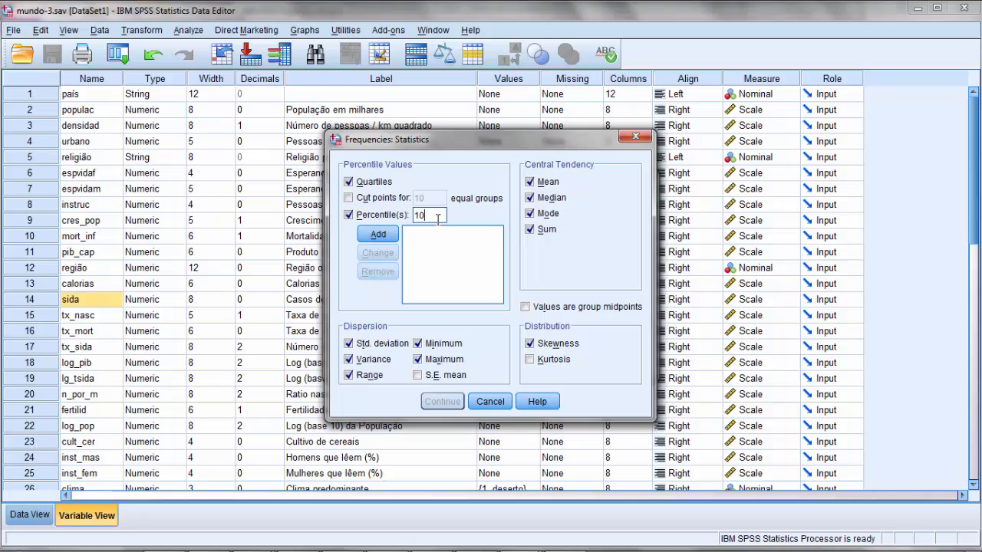
left_click(378, 234)
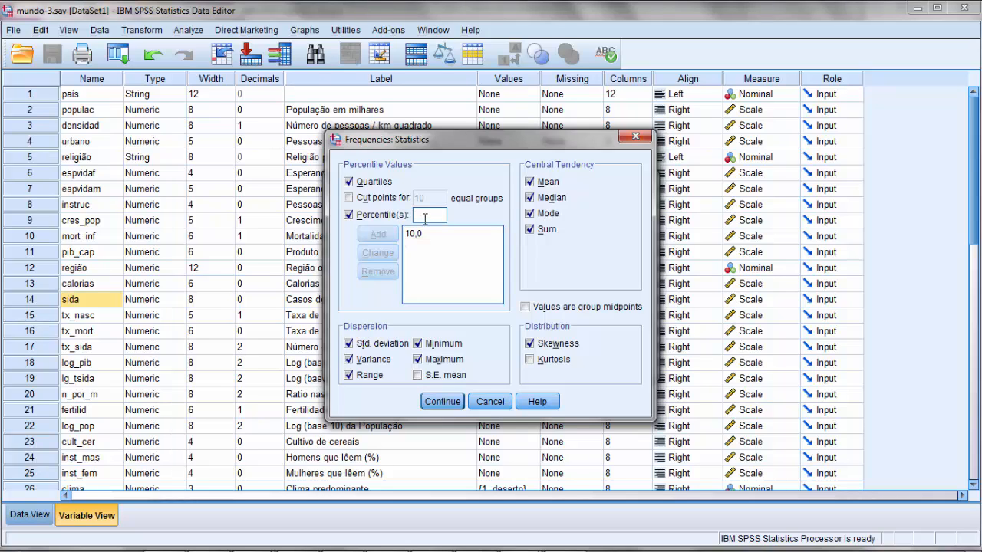
type("90")
left_click(376, 234)
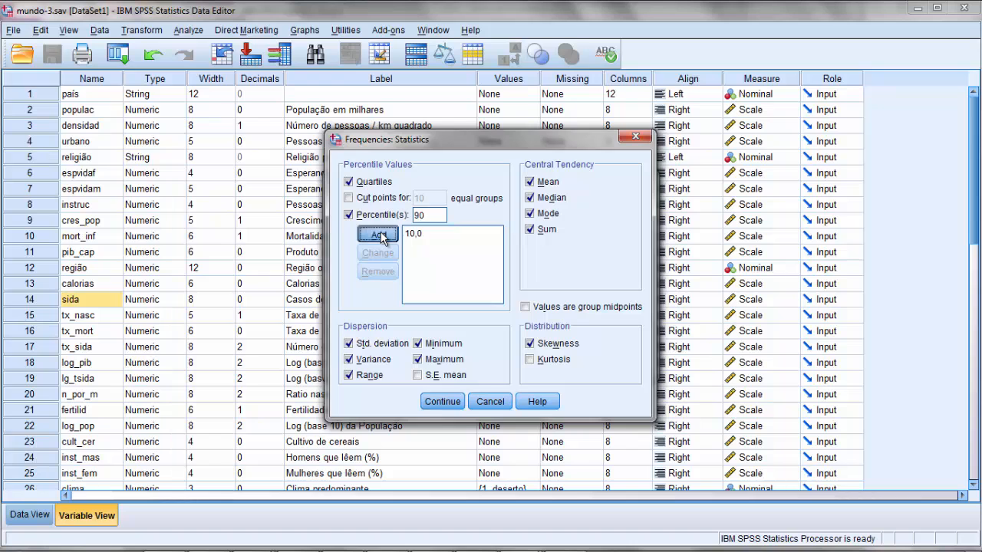
left_click(443, 399)
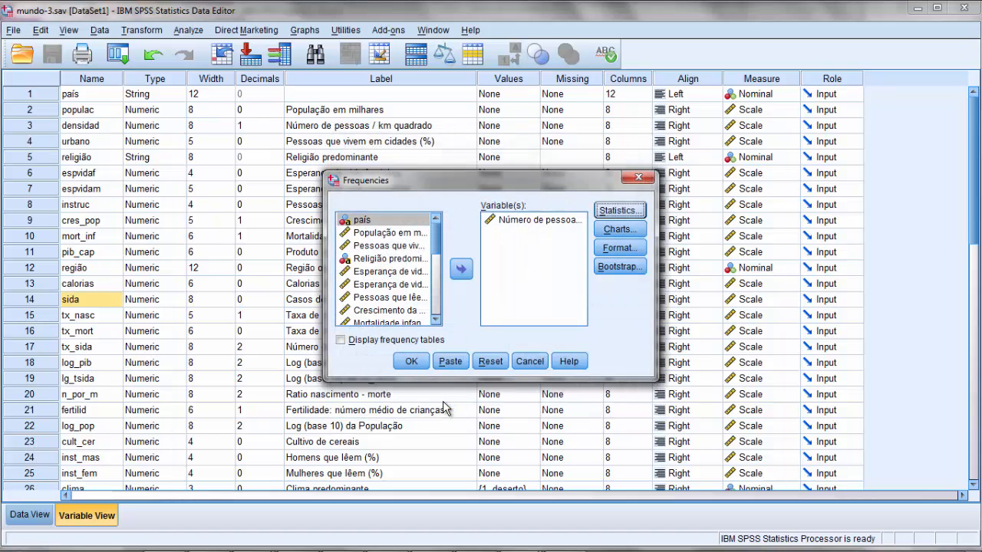
left_click(410, 362)
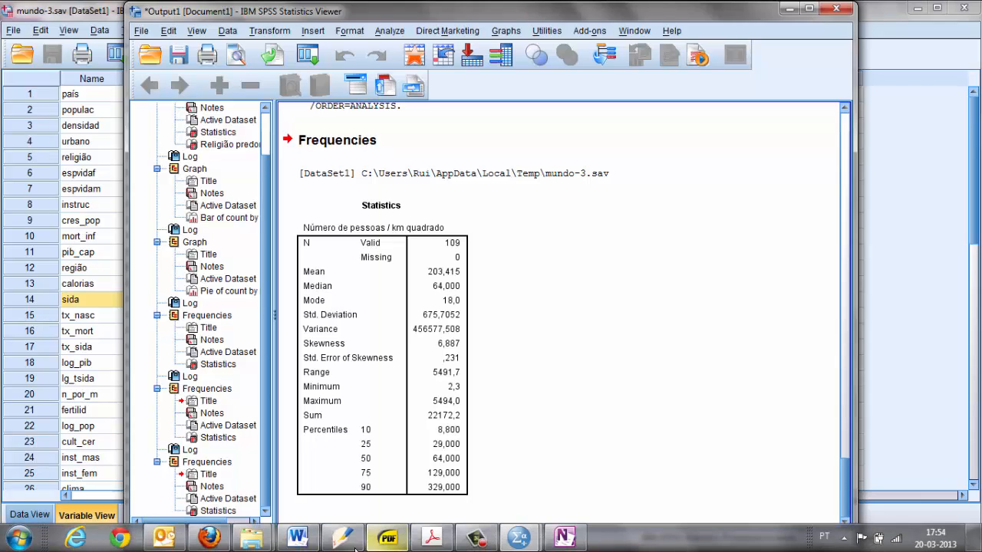
Highlight the extremes-and-quartiles diagram question, part (d) iv, in Folha1-26.pdf and return to the mundo-3.sav data in SPSS
mouse_move(343, 541)
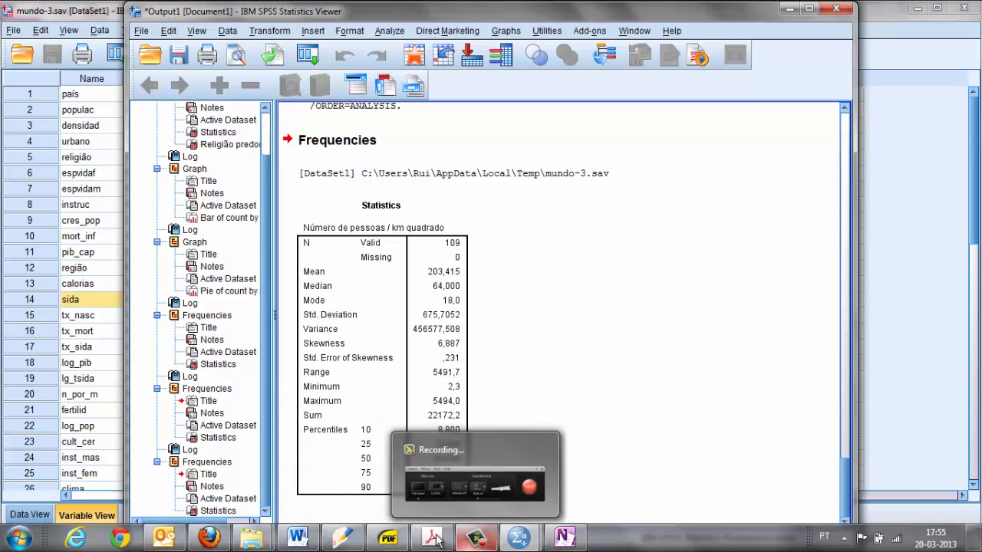
mouse_move(432, 539)
left_click(478, 449)
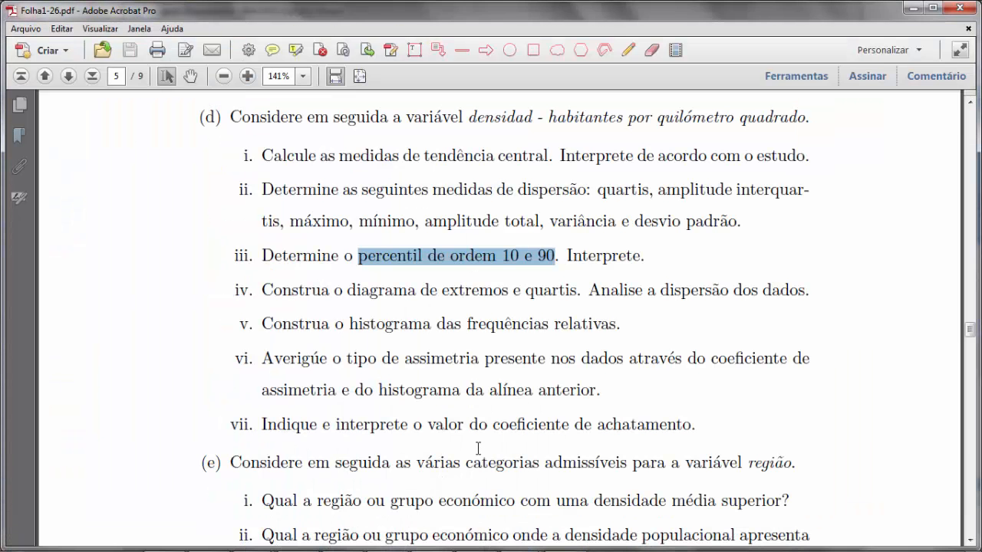
left_click_drag(262, 291, 805, 295)
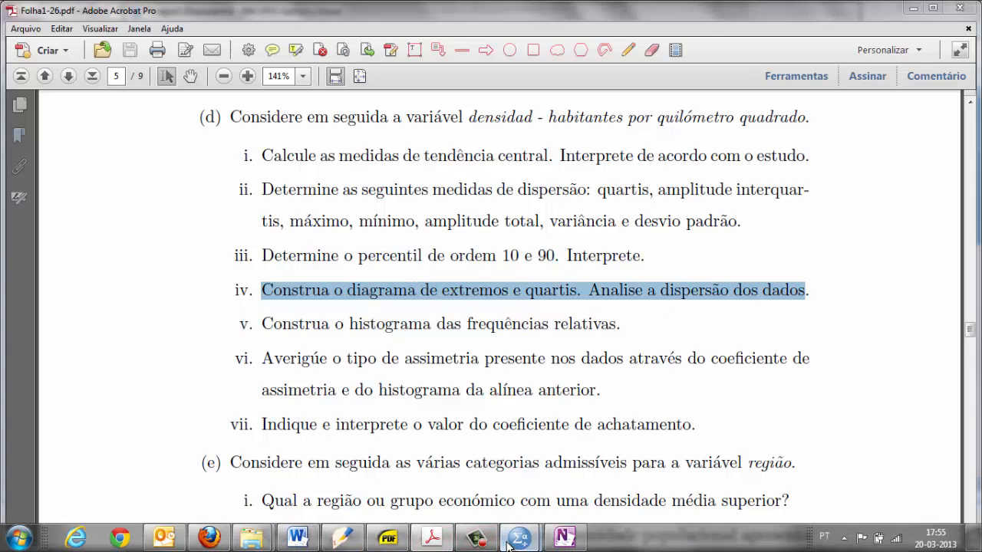
mouse_move(519, 537)
left_click(557, 473)
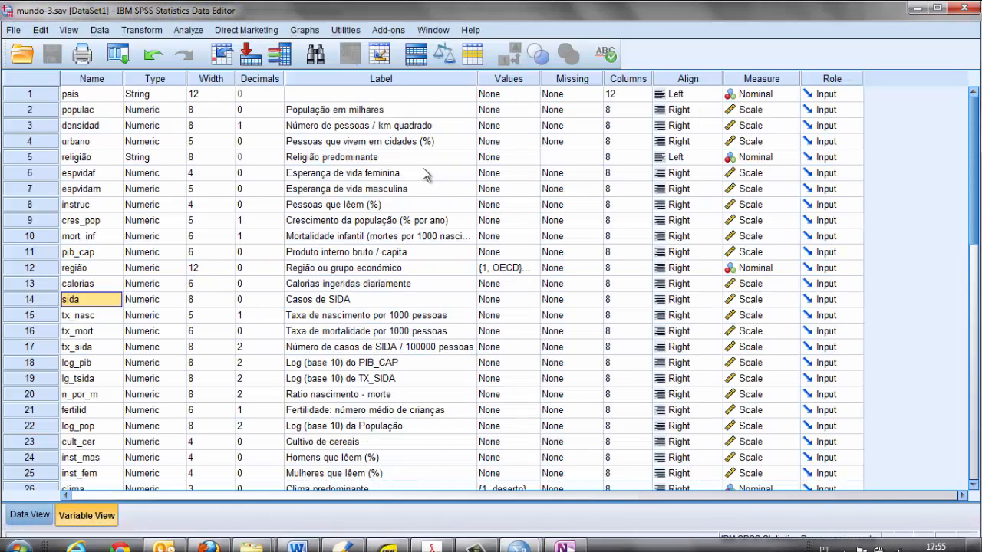
Create a simple boxplot of densidad with Religião predominante as the category axis, using summaries for groups of cases
left_click(304, 32)
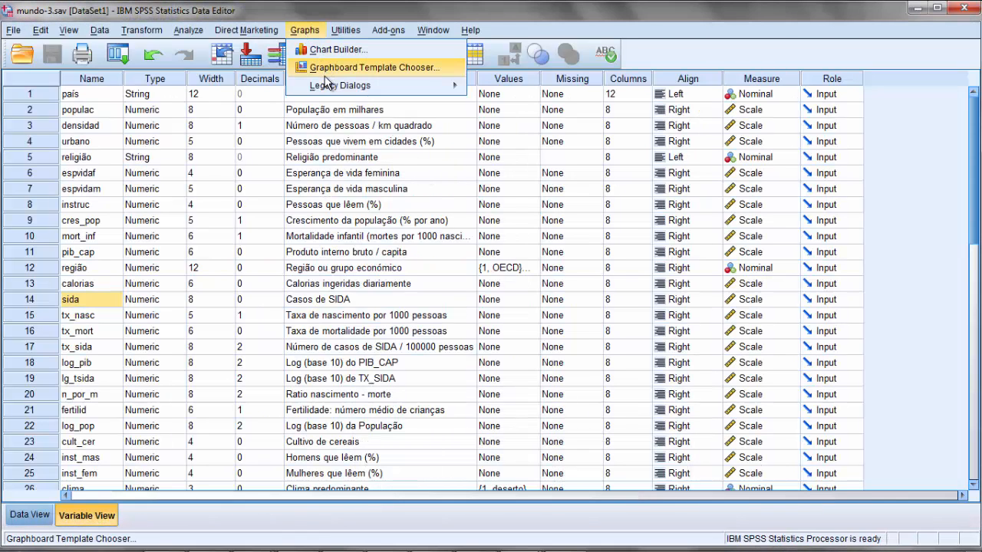
mouse_move(460, 85)
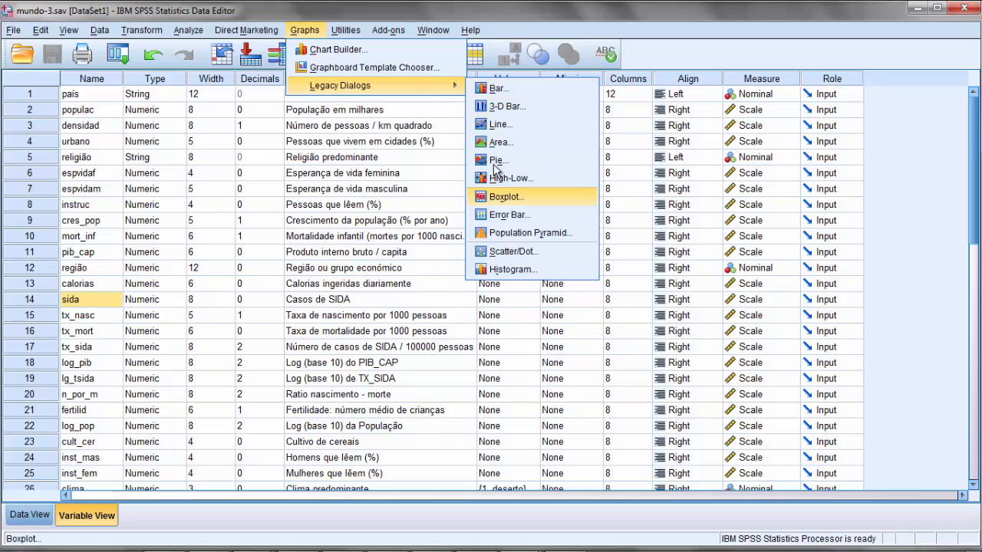
left_click(489, 199)
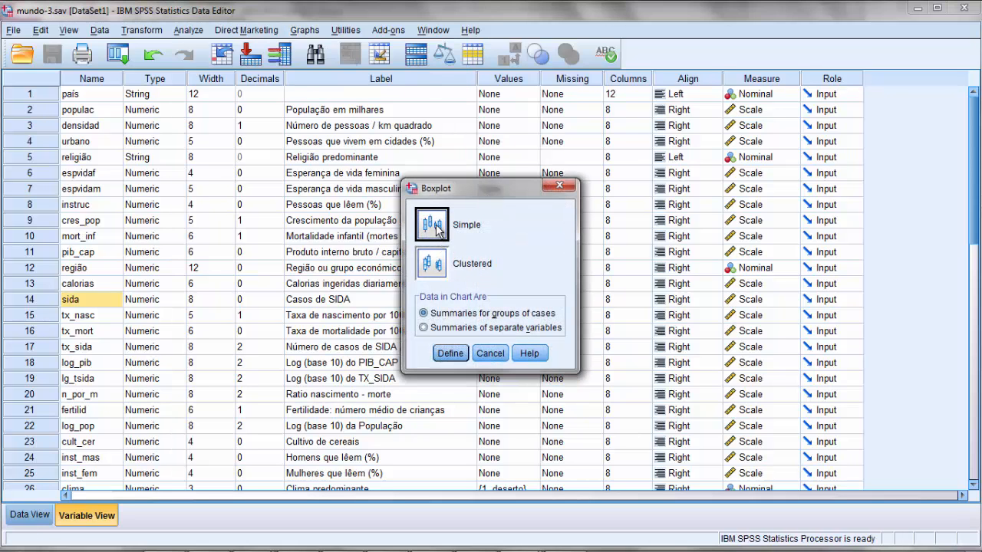
left_click(431, 328)
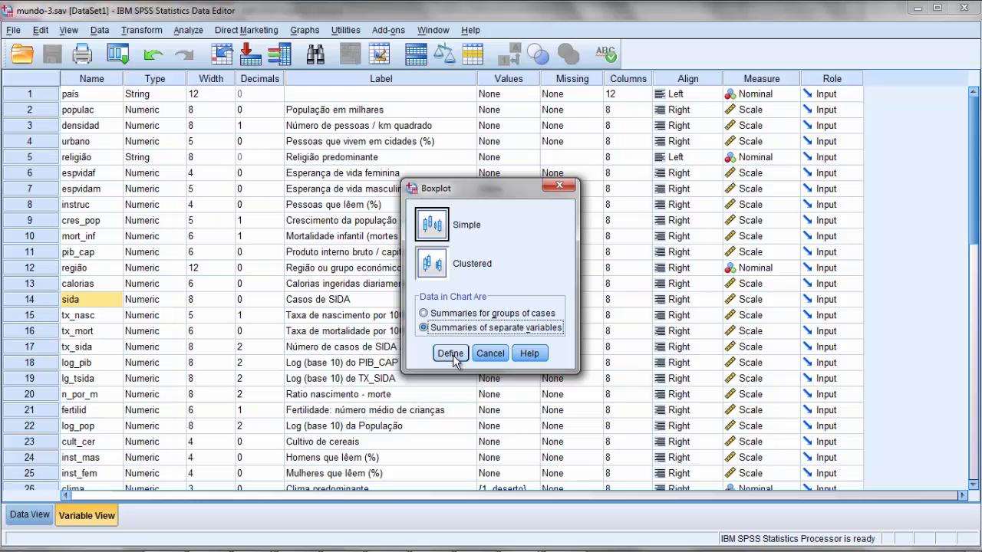
left_click(438, 316)
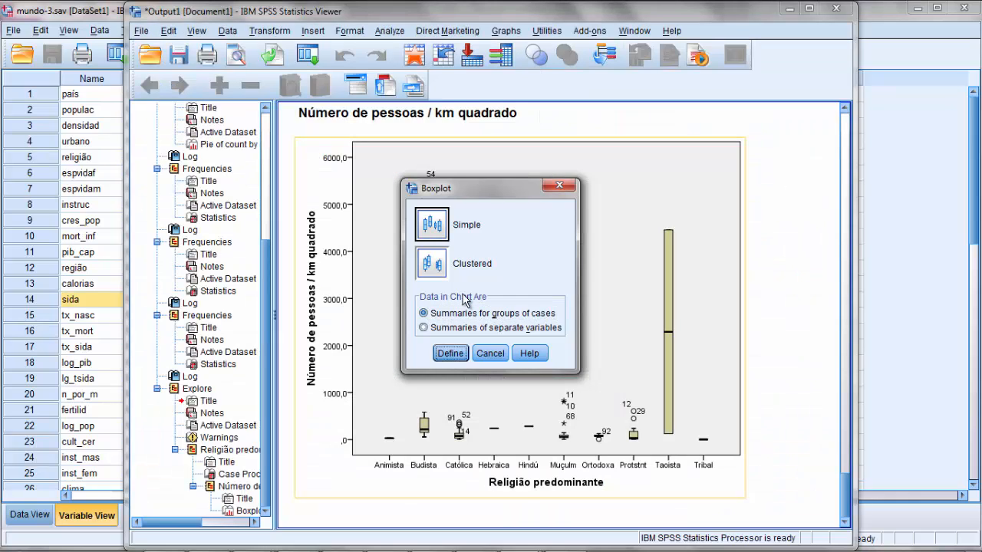
left_click(433, 223)
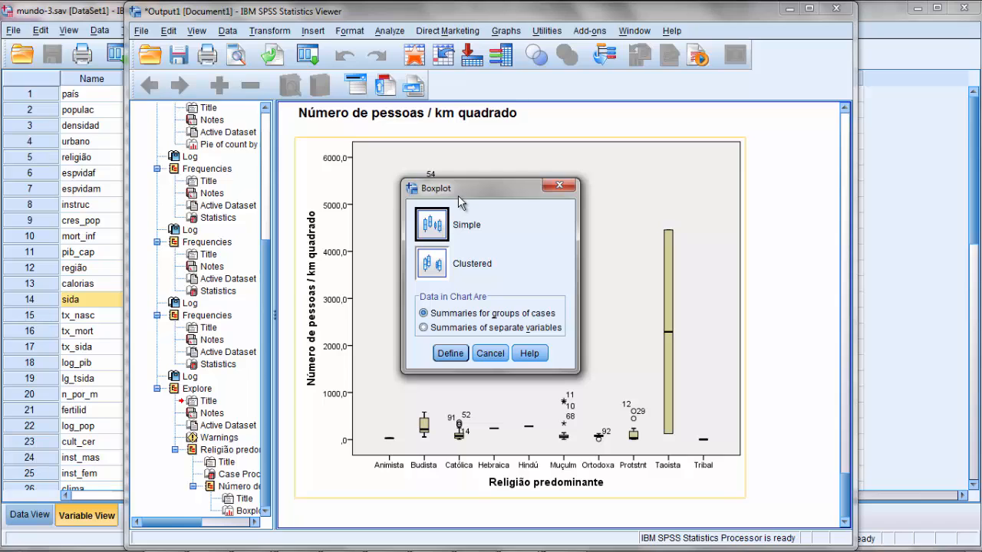
left_click_drag(459, 199, 784, 157)
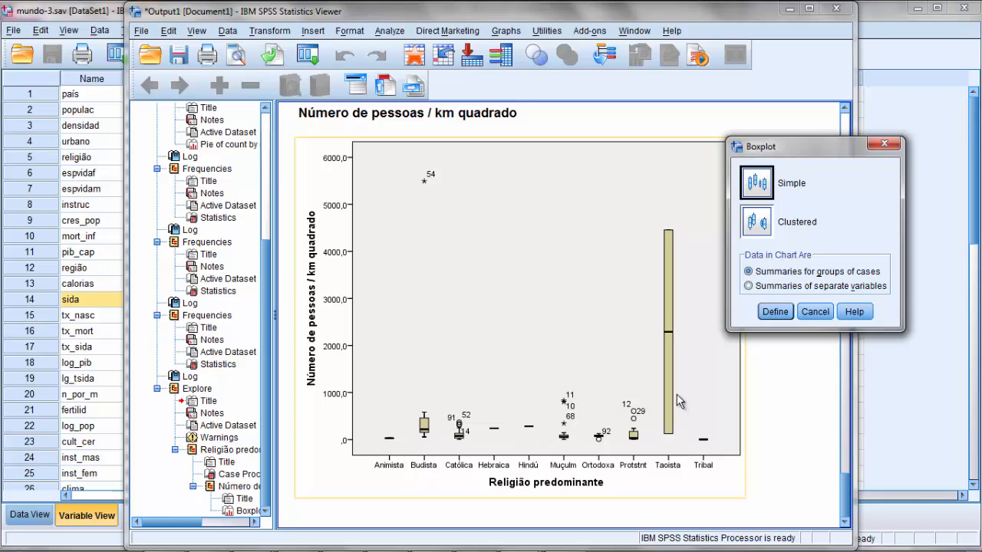
left_click(776, 311)
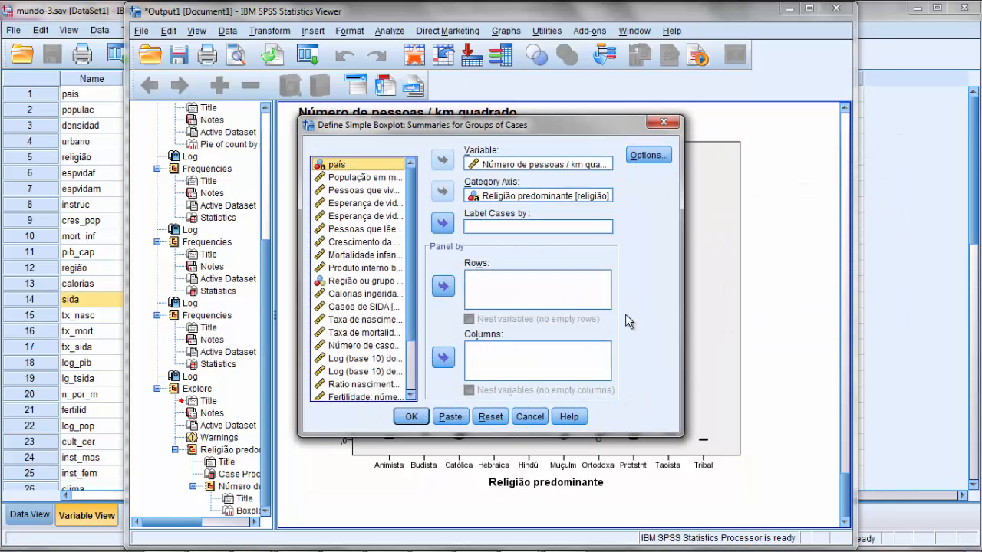
left_click(534, 166)
left_click(535, 196)
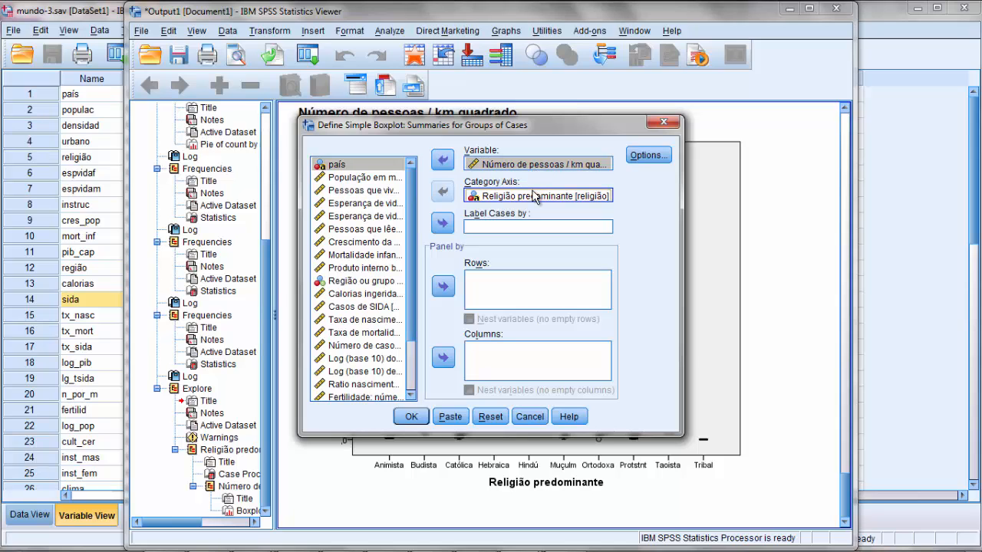
left_click(529, 416)
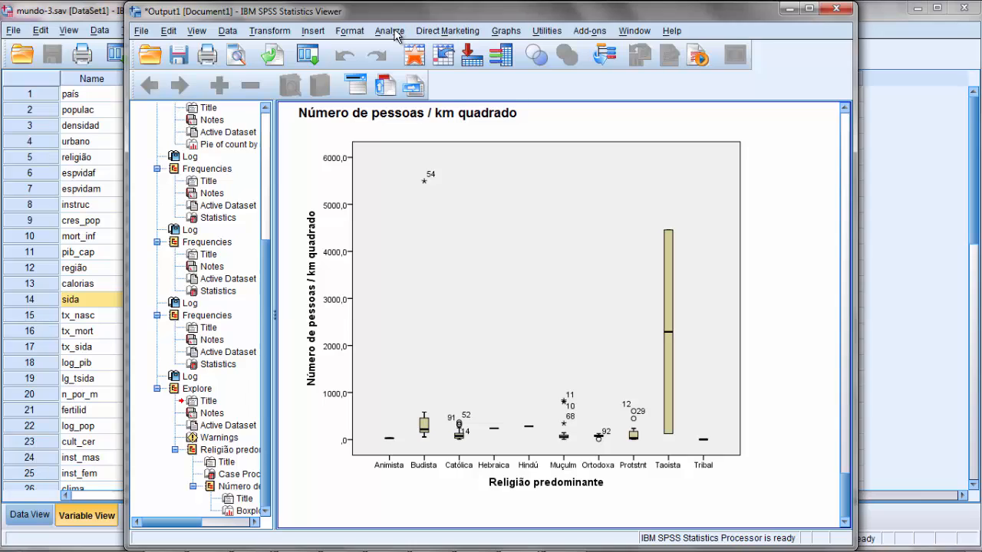
Create a simple boxplot of densidad alone using summaries of separate variables, and dismiss the Windows colour scheme message
left_click(503, 31)
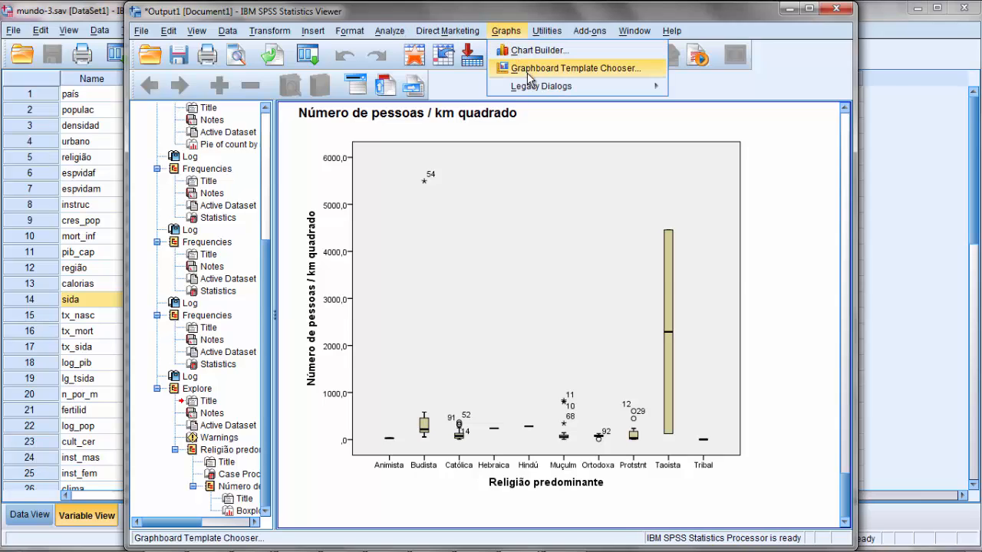
mouse_move(529, 88)
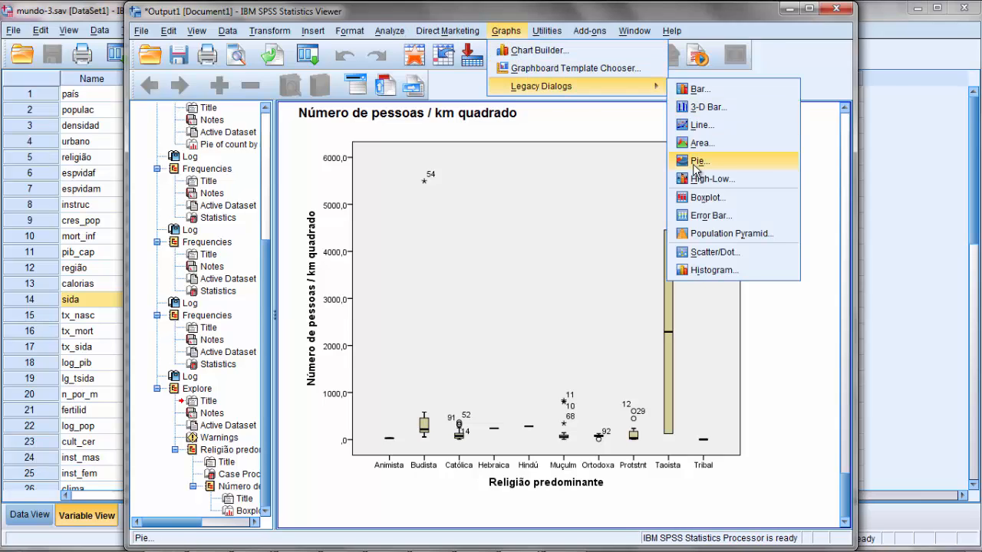
left_click(697, 197)
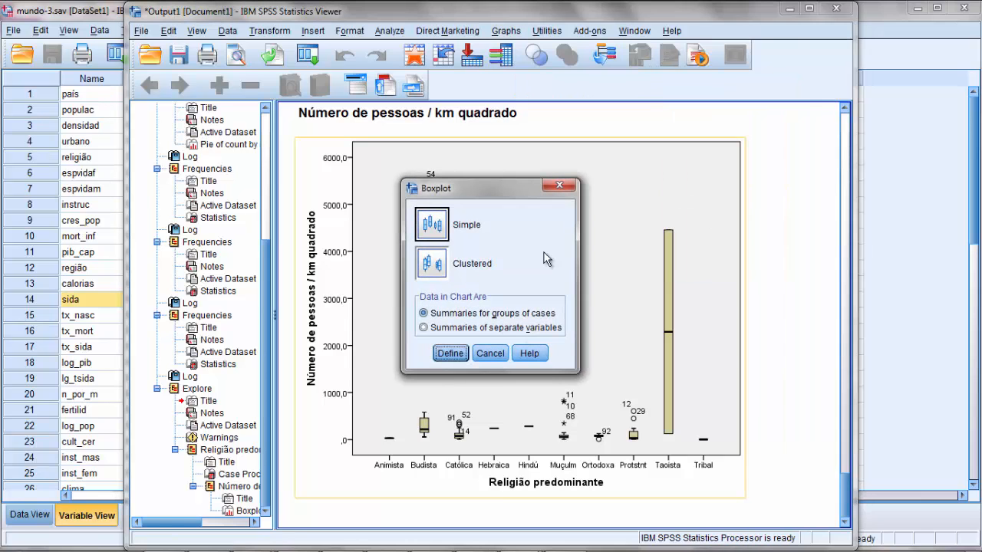
left_click(434, 327)
left_click(447, 353)
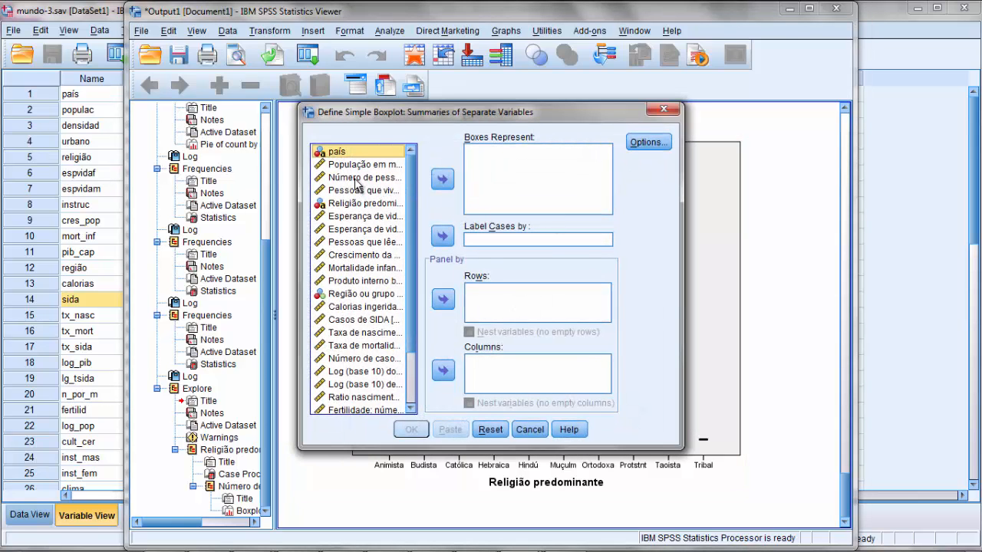
left_click(357, 178)
left_click(443, 237)
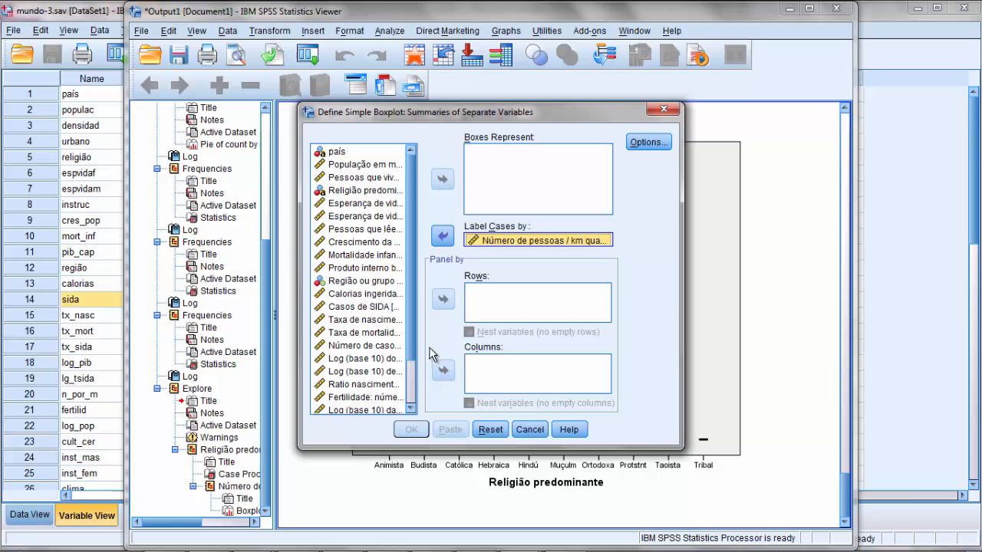
left_click(443, 237)
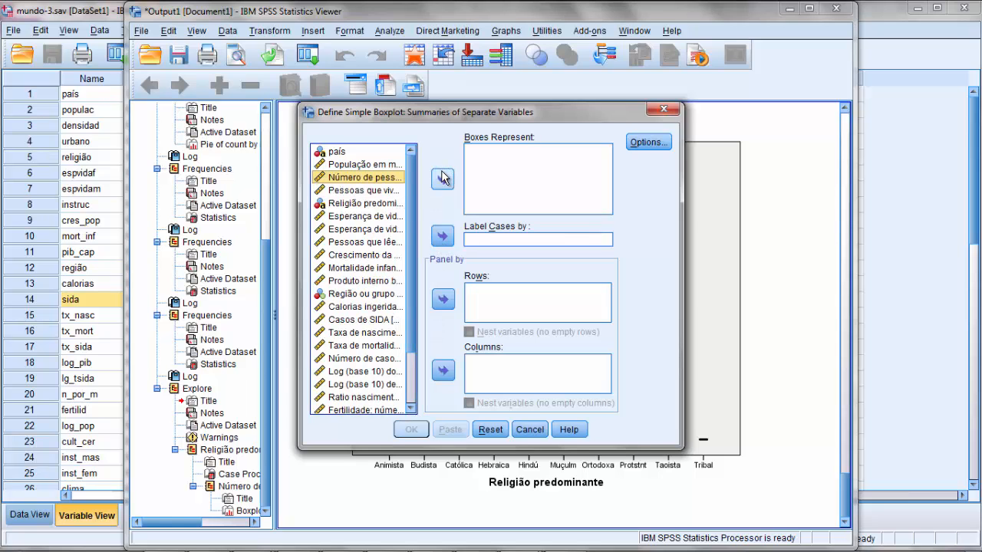
left_click(443, 179)
left_click(411, 430)
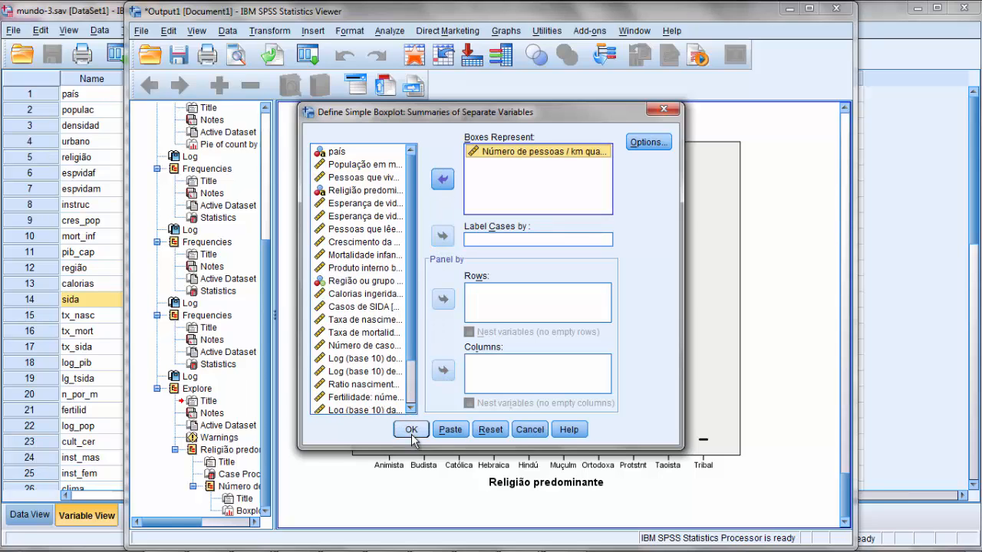
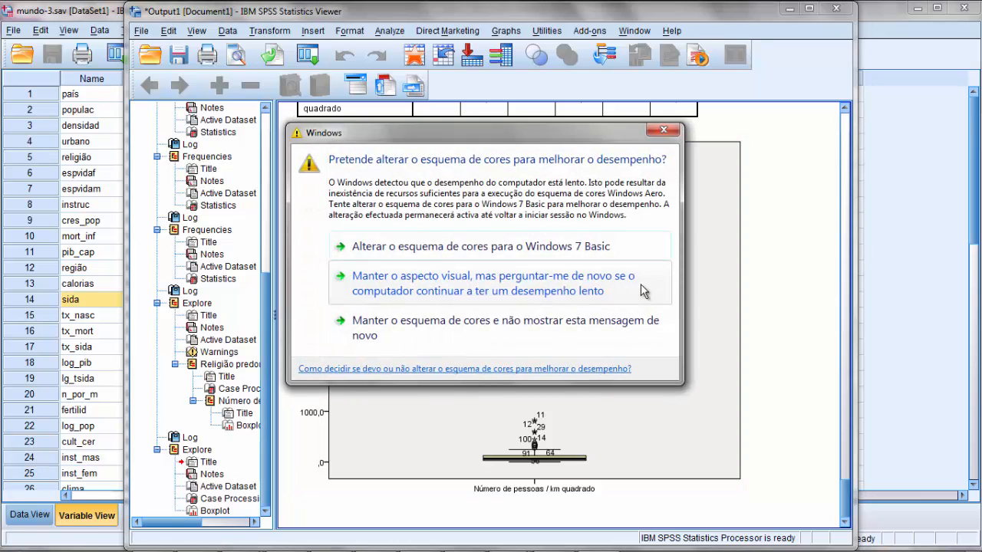
left_click(669, 134)
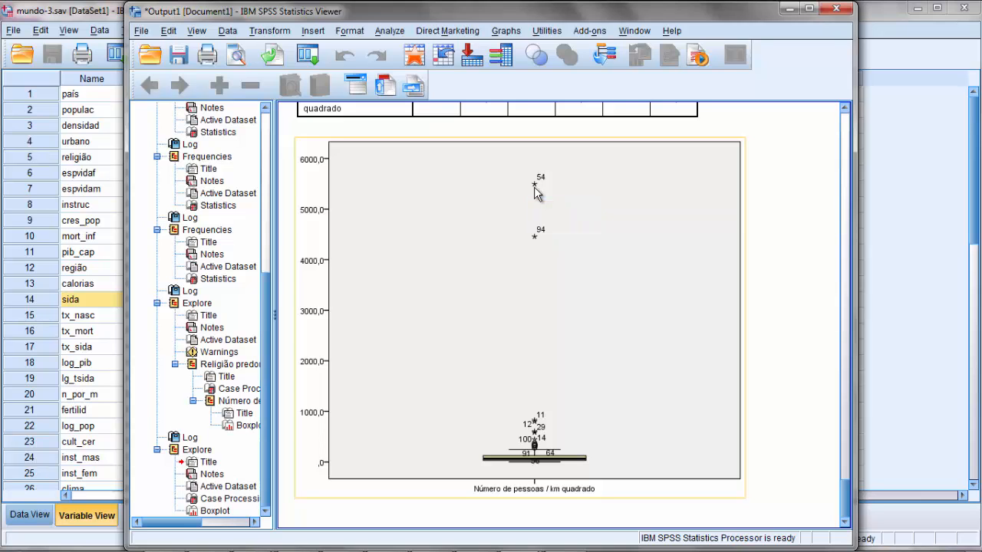
Look through the país column of the mundo-3.sav cases for outlier case 54 from the boxplot
left_click(105, 256)
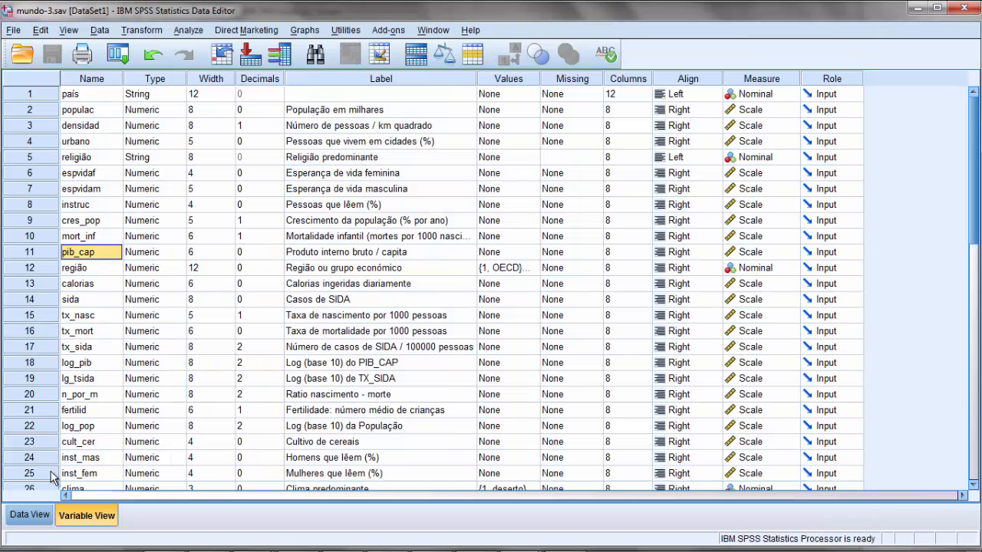
left_click(31, 515)
left_click(80, 223)
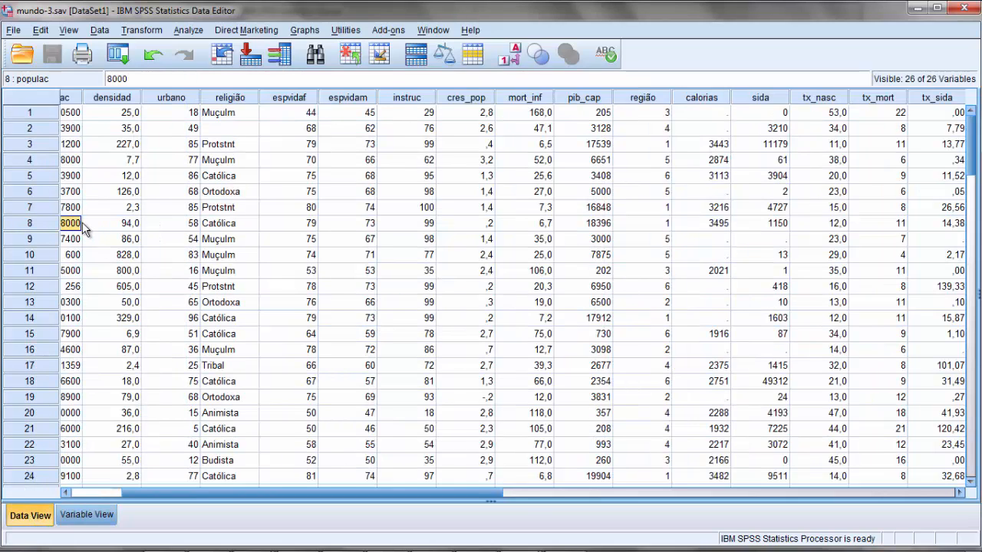
key("Left")
key("Down")
key("Down")
key("Down")
key("Down")
key("Down")
key("Down")
key("Down")
key("Down")
key("Down")
key("Down")
key("Down")
key("Down")
key("Down")
key("Down")
key("Down")
key("Down")
key("Down")
key("Down")
key("Down")
key("Down")
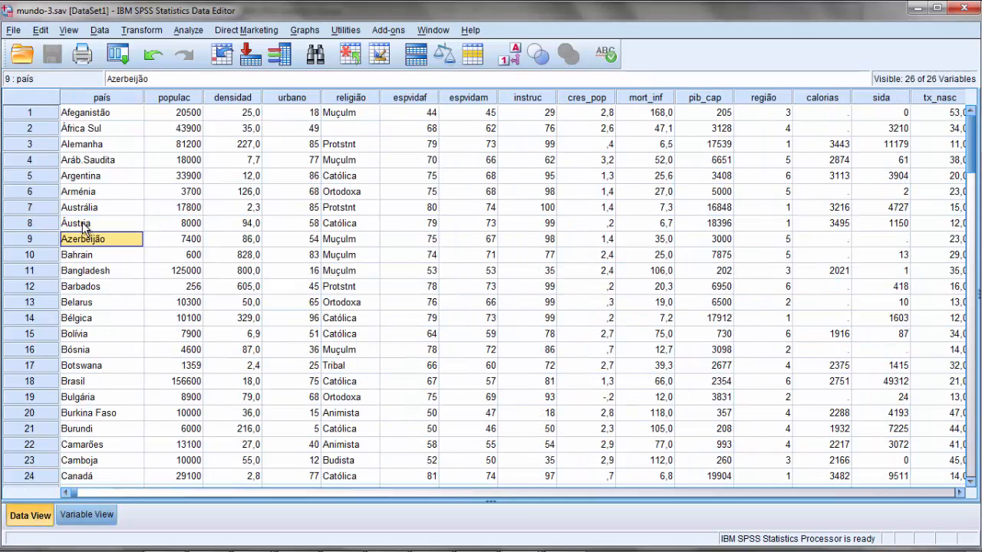
key("Down")
key("Down")
key("Down")
key("Down")
key("Down")
key("Down")
key("Down")
key("Down")
key("Down")
key("Down")
key("Down")
key("Down")
key("Down")
key("Down")
key("Down")
key("Down")
key("Down")
key("Down")
key("Down")
key("Down")
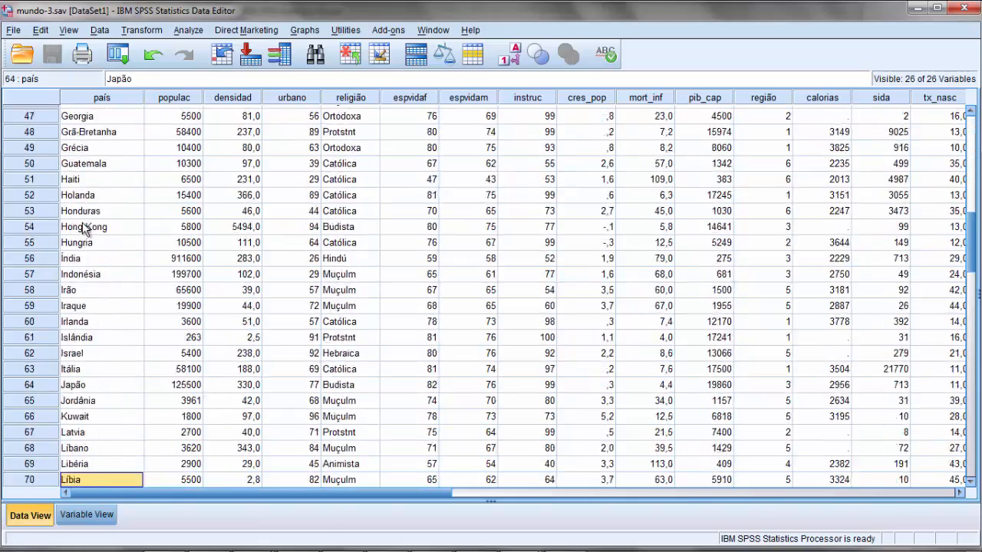
key("Up")
key("Up")
key("Up")
key("Up")
key("Up")
key("Up")
key("Up")
key("Up")
key("Up")
key("Up")
key("Up")
key("Up")
key("Up")
key("Up")
key("Up")
key("Up")
key("Up")
key("Up")
key("Up")
key("Down")
key("Down")
key("Down")
key("Down")
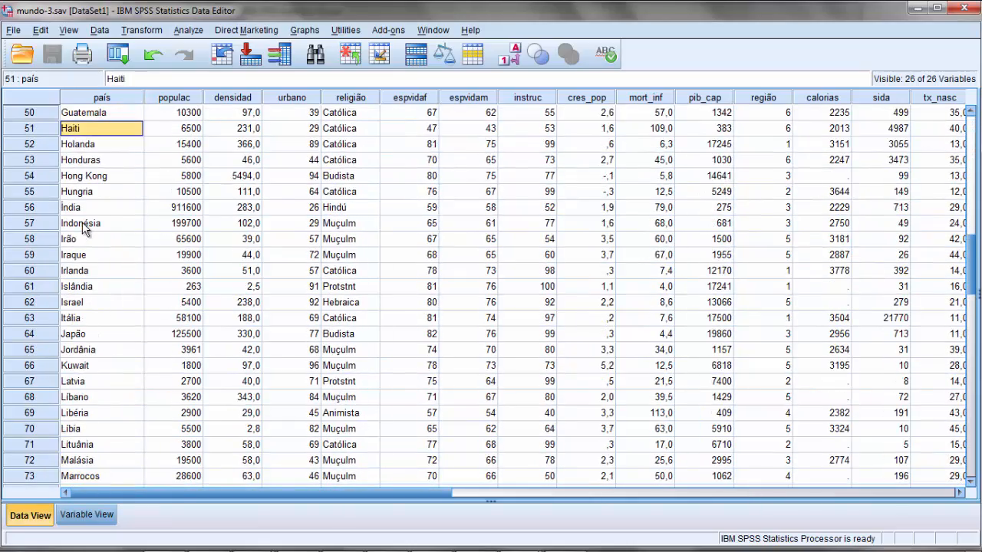
Examine case 54's values across the variables up to região and return to its densidad value
key("Right")
key("Right")
key("Right")
key("Right")
key("Right")
key("Right")
key("Right")
key("Right")
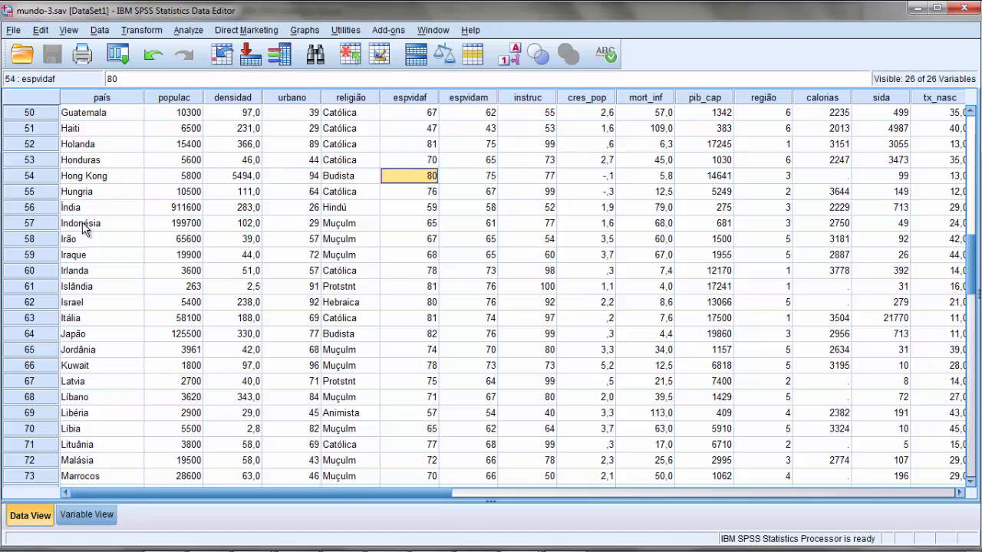
key("Right")
key("Right")
key("Right")
key("Right")
key("Right")
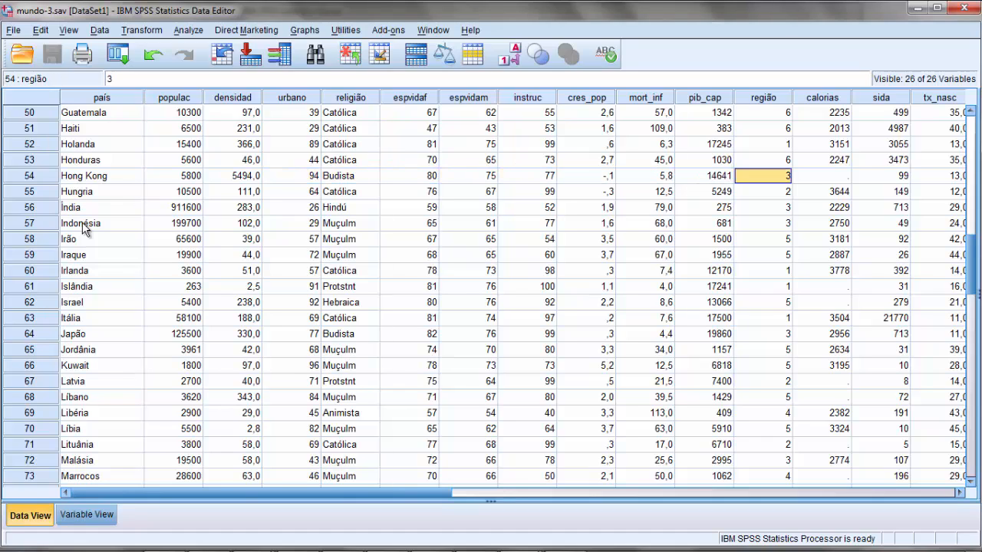
key("Left")
key("Left")
key("Left")
key("Left")
key("Left")
key("Left")
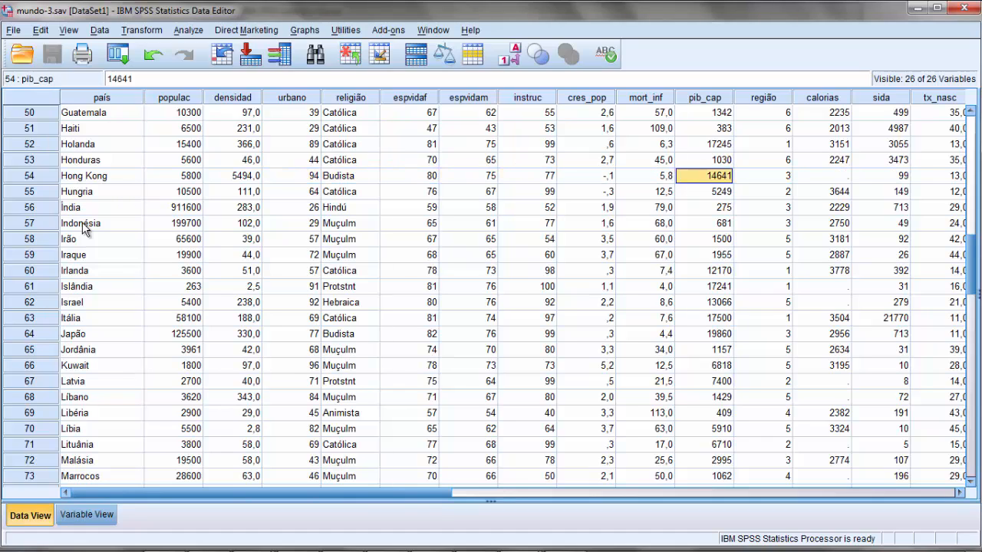
key("Left")
key("Left")
key("Left")
key("Left")
key("Left")
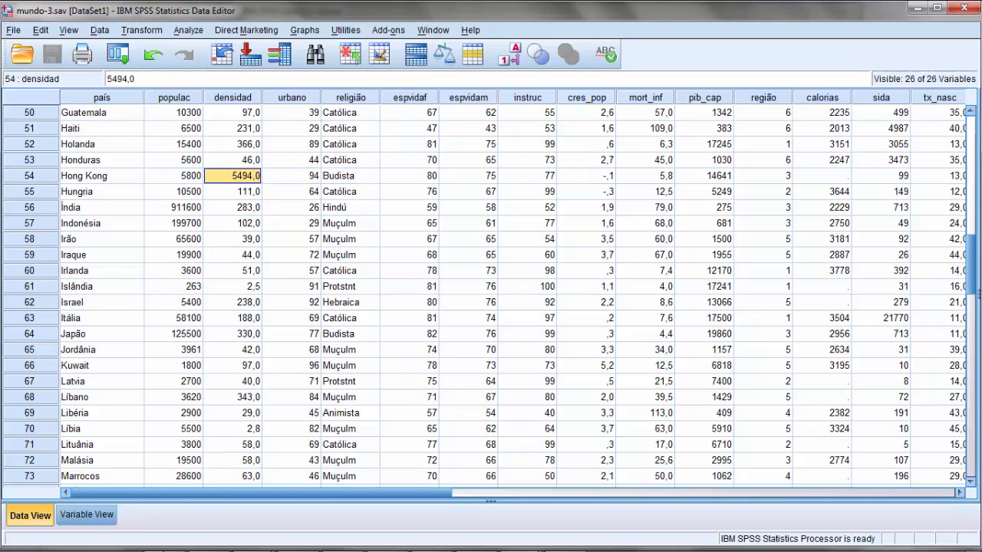
Switch back to the SPSS output and select the boxplot of densidad
mouse_move(297, 550)
mouse_move(518, 539)
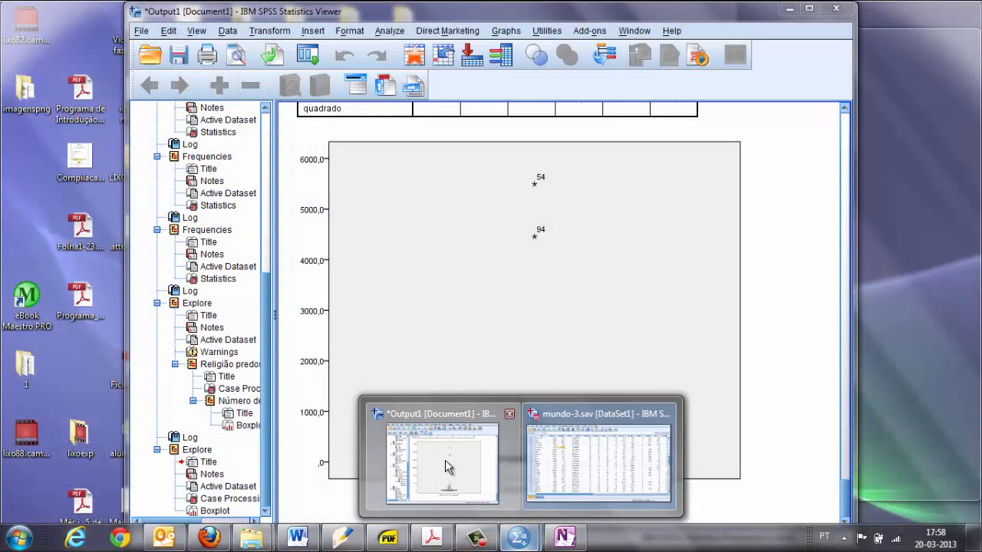
left_click(445, 465)
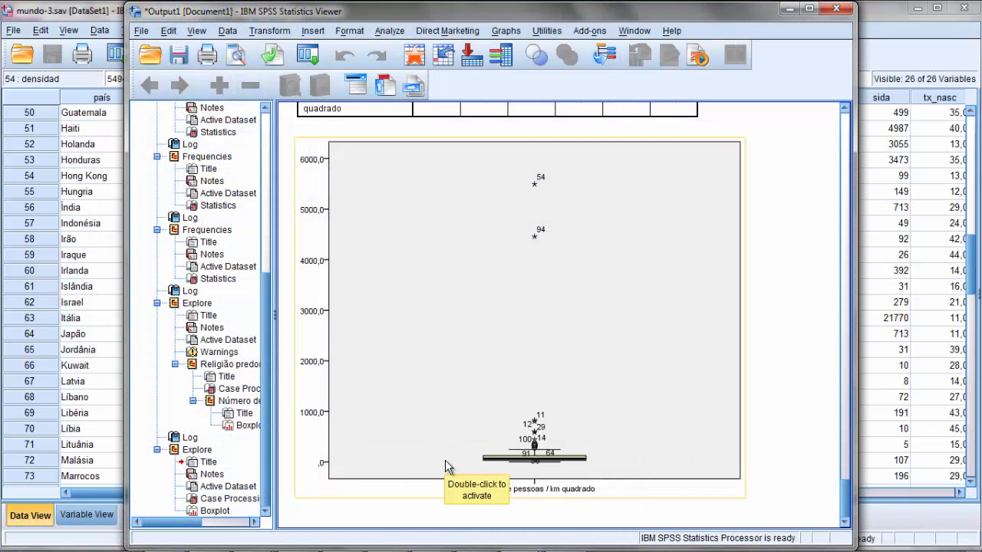
left_click(496, 329)
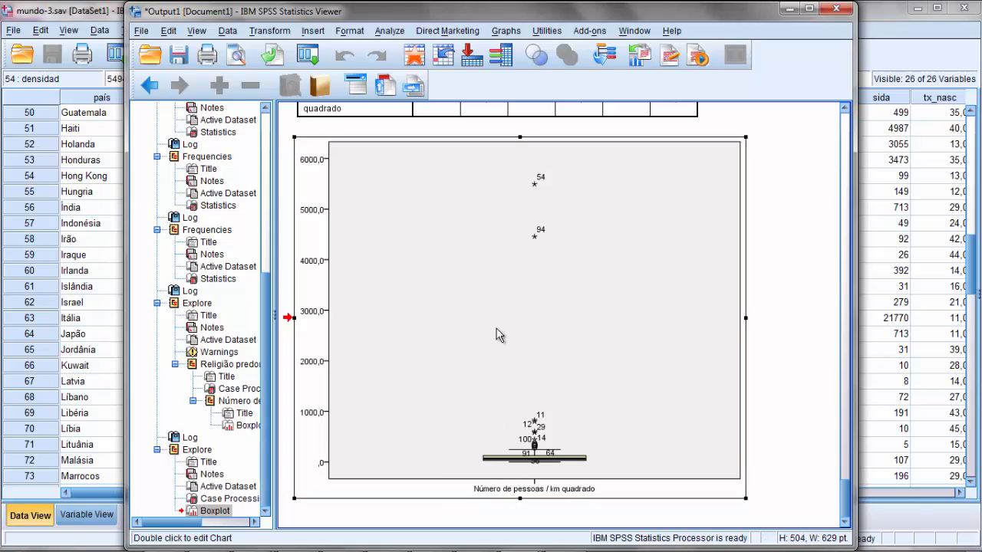
Switch to the OneNote copy of the boxplot, mark outliers 54 and 94, and draw dashed lines level with both whisker ends
key("alt+Tab")
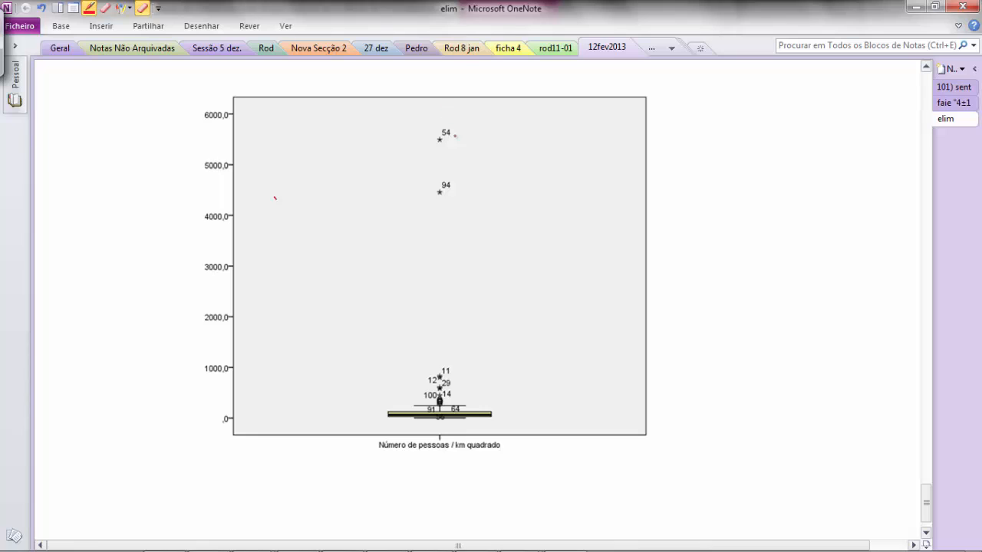
left_click_drag(457, 136, 485, 117)
left_click_drag(464, 181, 486, 170)
left_click_drag(241, 405, 326, 404)
left_click_drag(337, 403, 382, 407)
left_click_drag(387, 406, 411, 405)
left_click_drag(247, 425, 292, 421)
left_click_drag(305, 422, 335, 426)
left_click_drag(338, 426, 363, 430)
left_click_drag(372, 430, 382, 430)
On the blank area below the chart, draw a horizontal scale with end ticks and a short whisker beneath its lower end
scroll(651, 94, "down", 10)
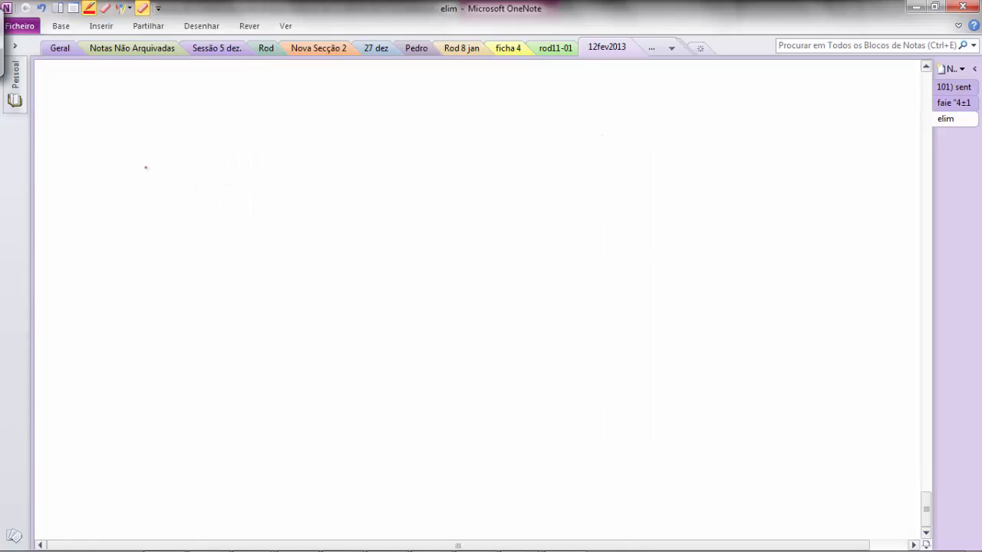
mouse_move(154, 140)
left_mouse_down()
mouse_move(164, 204)
mouse_move(177, 173)
mouse_move(566, 158)
left_mouse_up()
left_click_drag(564, 123, 562, 184)
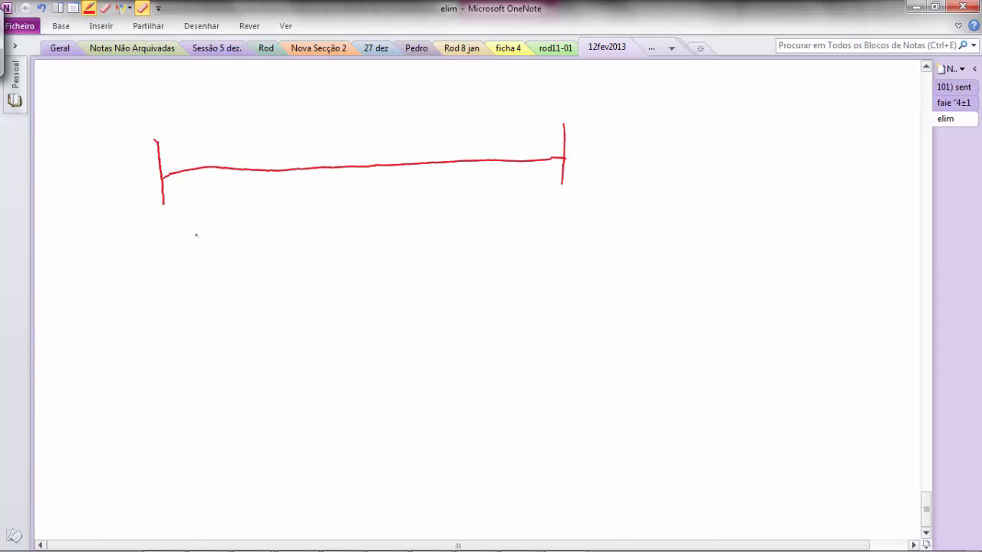
mouse_move(167, 243)
left_mouse_down()
mouse_move(168, 296)
mouse_move(188, 278)
mouse_move(237, 274)
mouse_move(237, 257)
mouse_move(239, 303)
left_mouse_up()
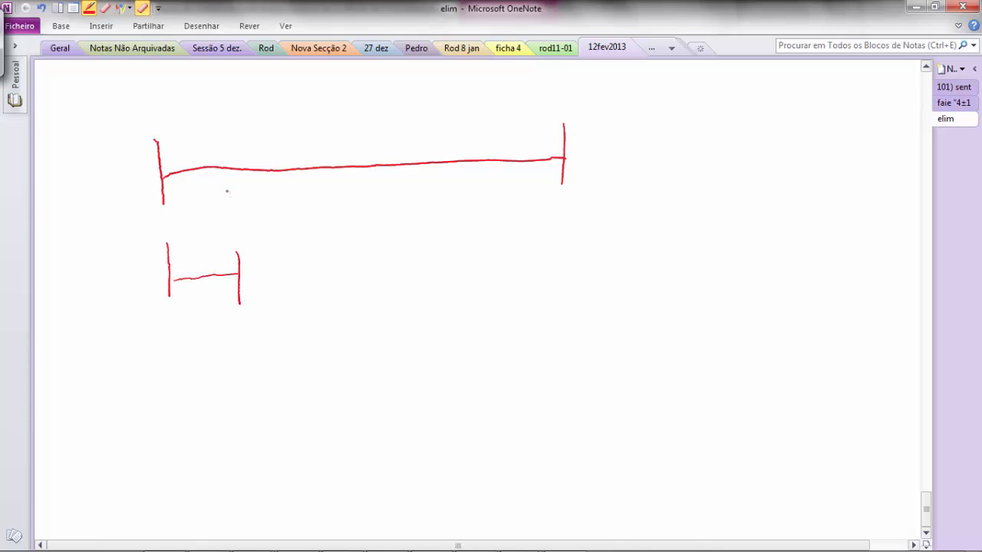
Draw a dashed line from the scale to the end of the lower whisker, label it q1, and start the box there
left_click_drag(235, 171, 236, 184)
left_click_drag(237, 195, 238, 209)
left_click_drag(237, 220, 237, 224)
left_click_drag(236, 232, 237, 250)
left_click_drag(231, 130, 235, 156)
mouse_move(226, 151)
left_mouse_down()
mouse_move(242, 150)
mouse_move(252, 164)
left_mouse_up()
mouse_move(233, 261)
left_mouse_down()
mouse_move(290, 250)
mouse_move(290, 294)
mouse_move(236, 309)
left_mouse_up()
Complete the box with its median line, and link it to the scale with dashed lines labelled q2 and q3
left_click_drag(288, 251, 287, 216)
left_click_drag(287, 209, 285, 174)
left_click_drag(283, 138, 280, 145)
left_click_drag(285, 132, 290, 150)
left_click_drag(292, 142, 300, 161)
mouse_move(289, 248)
left_mouse_down()
mouse_move(431, 242)
mouse_move(436, 306)
mouse_move(299, 307)
left_mouse_up()
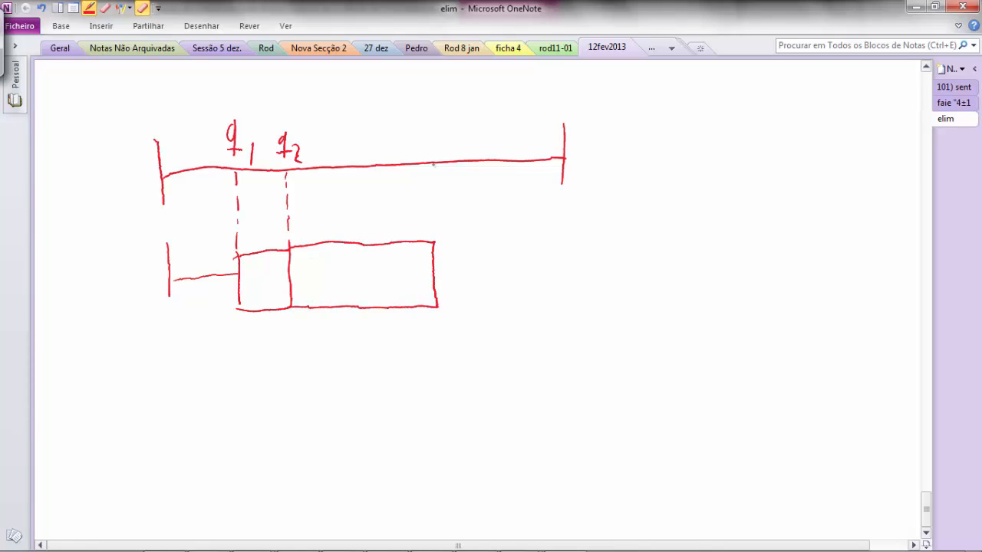
left_click_drag(432, 164, 434, 202)
left_click_drag(433, 212, 434, 242)
mouse_move(426, 135)
left_mouse_down()
mouse_move(426, 156)
mouse_move(436, 146)
mouse_move(438, 159)
left_mouse_up()
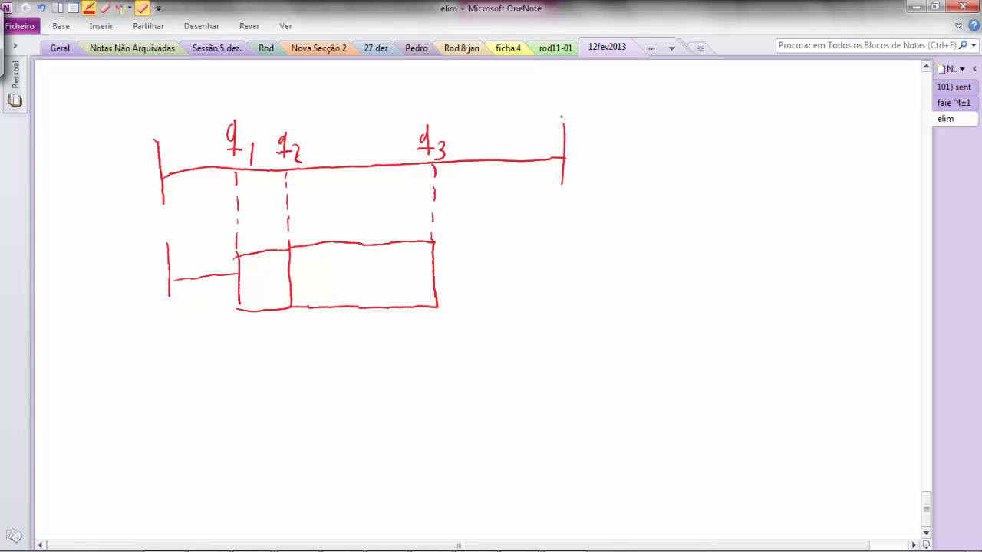
Label the scale's ends xmin and xmax, and draw the upper whisker from the box to below xmax
mouse_move(545, 104)
left_mouse_down()
mouse_move(556, 112)
mouse_move(548, 122)
mouse_move(615, 127)
left_mouse_up()
left_click_drag(613, 107, 605, 125)
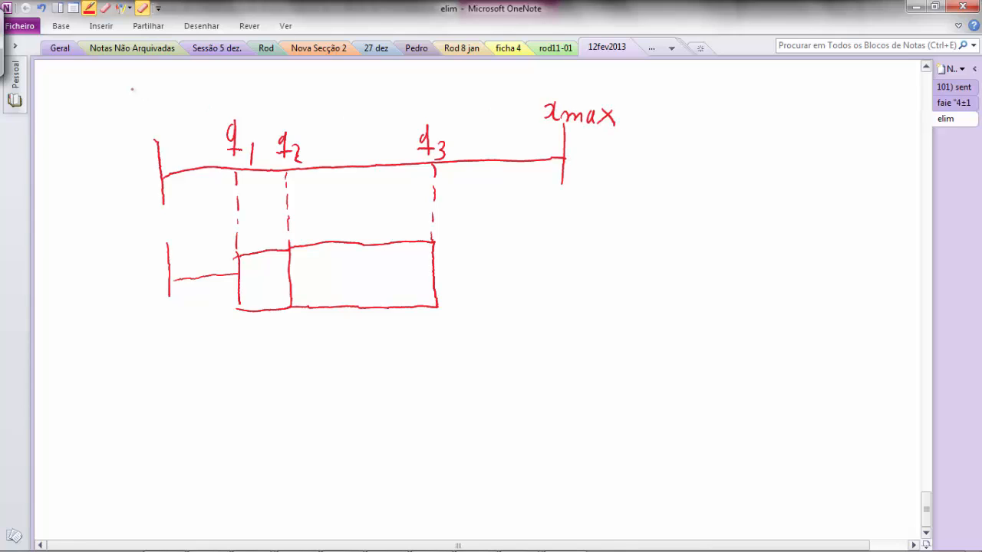
mouse_move(121, 103)
left_mouse_down()
mouse_move(127, 119)
mouse_move(165, 124)
mouse_move(180, 114)
mouse_move(185, 127)
left_mouse_up()
left_click(166, 118)
left_click(165, 105)
mouse_move(435, 272)
left_mouse_down()
mouse_move(574, 263)
mouse_move(568, 254)
mouse_move(568, 303)
left_mouse_up()
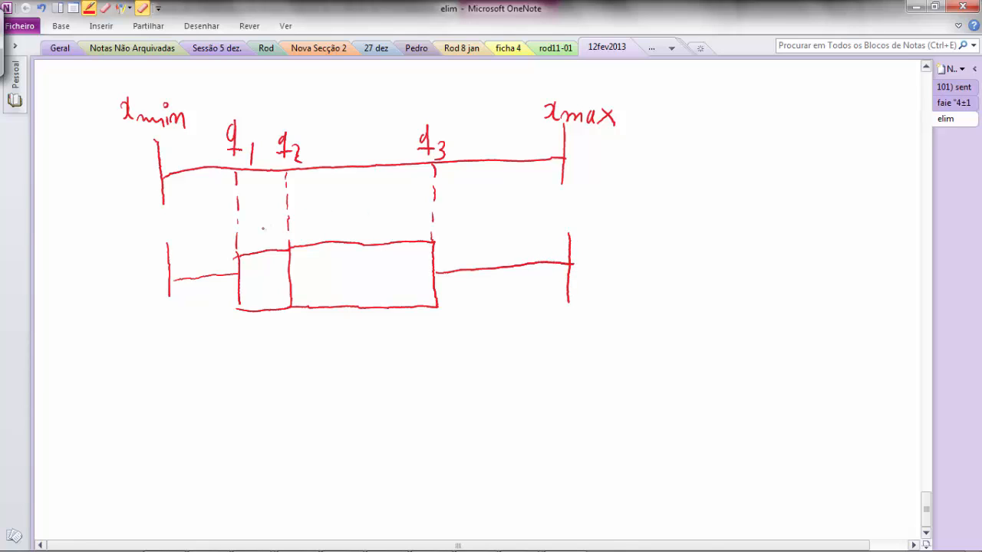
Write 25% in each of the boxplot's four sections and draw an arrow pointing to the q1–q2 section
mouse_move(245, 268)
left_mouse_down()
mouse_move(257, 283)
mouse_move(271, 262)
mouse_move(274, 273)
left_mouse_up()
mouse_move(283, 262)
left_mouse_down()
mouse_move(275, 286)
mouse_move(328, 269)
mouse_move(336, 287)
left_mouse_up()
mouse_move(343, 264)
left_mouse_down()
mouse_move(352, 264)
mouse_move(351, 285)
mouse_move(360, 261)
left_mouse_up()
mouse_move(382, 264)
left_mouse_down()
mouse_move(372, 287)
mouse_move(369, 267)
mouse_move(384, 290)
left_mouse_up()
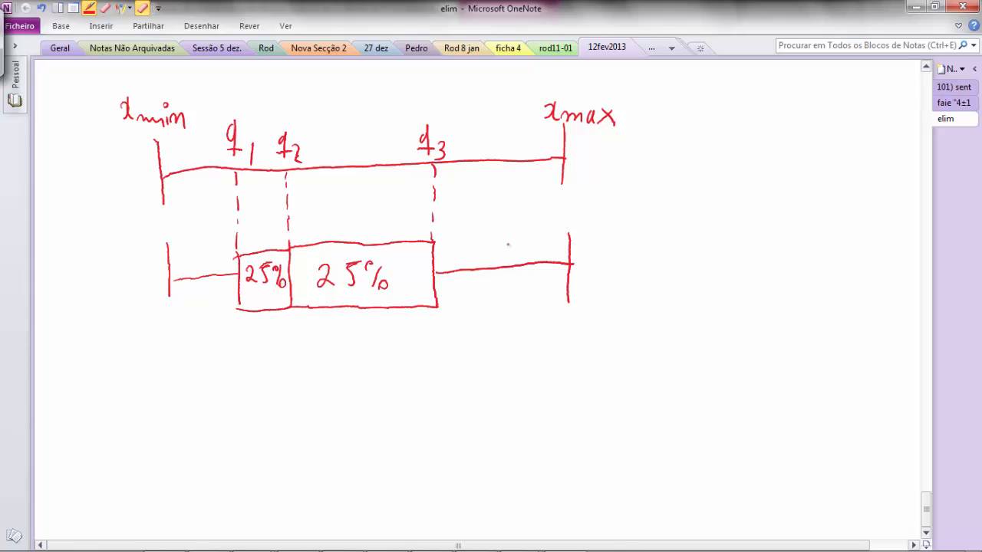
mouse_move(482, 246)
left_mouse_down()
mouse_move(498, 260)
mouse_move(519, 234)
left_mouse_up()
mouse_move(533, 236)
left_mouse_down()
mouse_move(523, 262)
mouse_move(524, 235)
mouse_move(536, 252)
left_mouse_up()
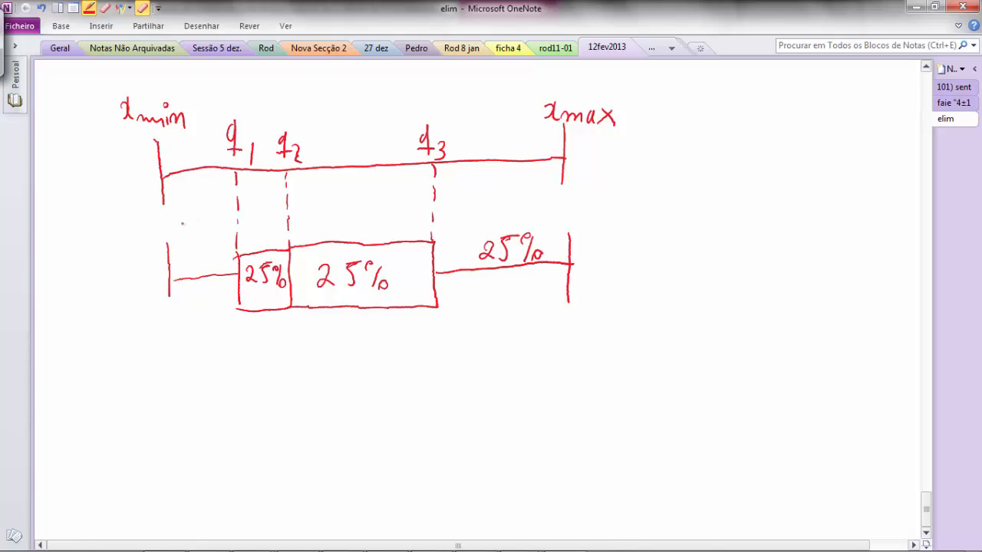
left_click_drag(186, 258, 201, 268)
mouse_move(201, 255)
left_mouse_down()
mouse_move(199, 271)
mouse_move(218, 274)
left_mouse_up()
left_click_drag(213, 247, 223, 260)
mouse_move(261, 360)
left_mouse_down()
mouse_move(264, 324)
mouse_move(270, 331)
left_mouse_up()
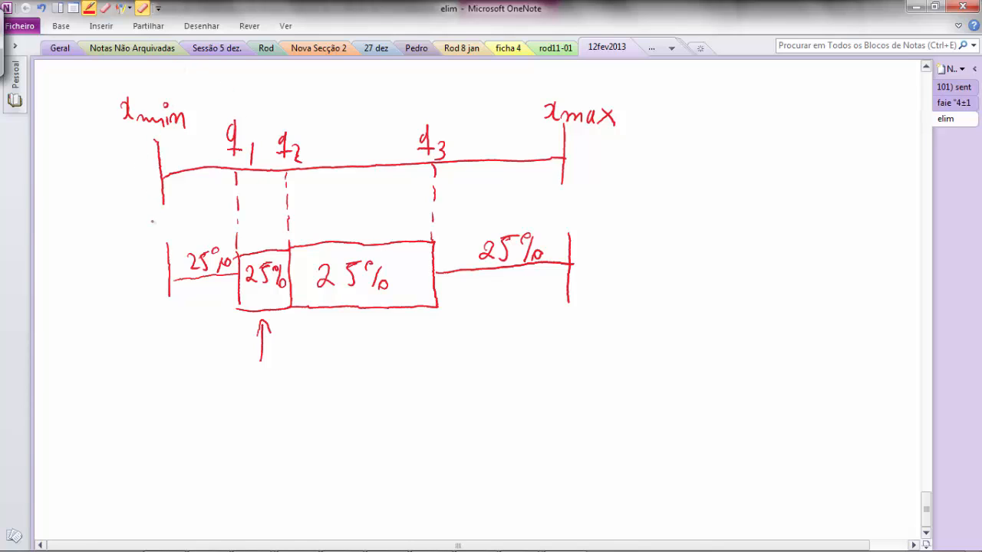
Number the scale 0, 10, 20, 30 and 40 from xmin to xmax, with tick marks at the intermediate values
mouse_move(154, 214)
left_mouse_down()
mouse_move(155, 230)
mouse_move(167, 216)
left_mouse_up()
left_click_drag(553, 195, 561, 216)
mouse_move(573, 200)
left_mouse_down()
mouse_move(569, 212)
mouse_move(575, 198)
left_mouse_up()
left_click_drag(362, 158, 362, 207)
mouse_move(374, 194)
left_mouse_down()
mouse_move(368, 206)
mouse_move(374, 193)
left_mouse_up()
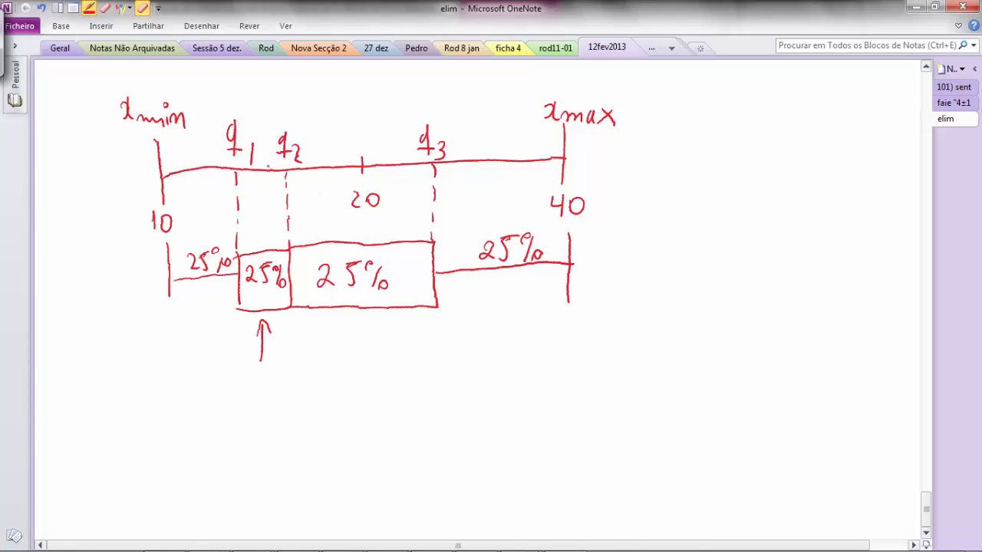
left_click_drag(269, 163, 268, 189)
left_click_drag(162, 219, 158, 231)
left_click_drag(263, 196, 263, 216)
mouse_move(273, 201)
left_mouse_down()
mouse_move(269, 215)
mouse_move(274, 201)
left_mouse_up()
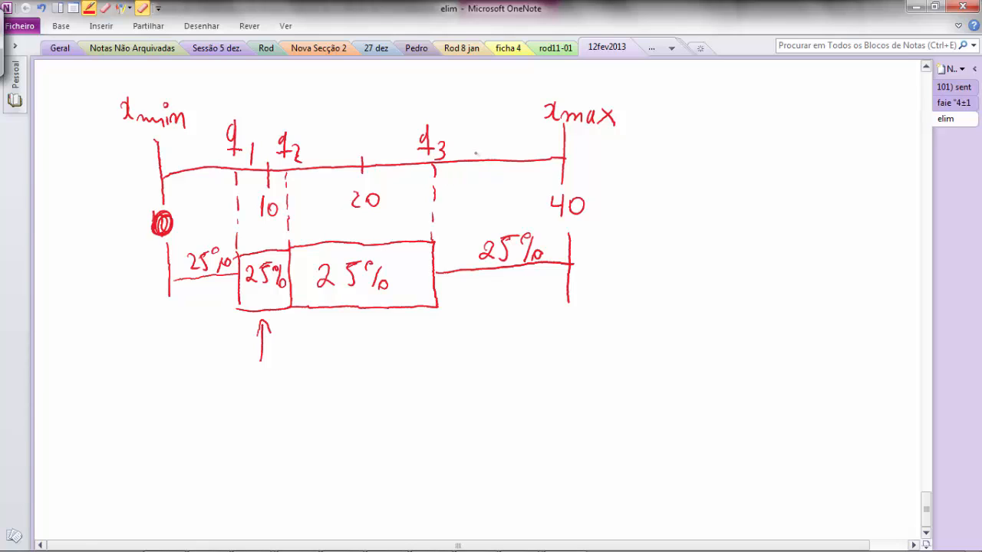
left_click_drag(472, 152, 471, 166)
left_click_drag(461, 178, 461, 191)
mouse_move(475, 180)
left_mouse_down()
mouse_move(472, 192)
mouse_move(478, 178)
left_mouse_up()
Write 80 beside the sketch and point an arrow labelled 20p at each of the four boxplot sections
mouse_move(681, 201)
left_mouse_down()
mouse_move(671, 218)
mouse_move(710, 230)
mouse_move(686, 204)
left_mouse_up()
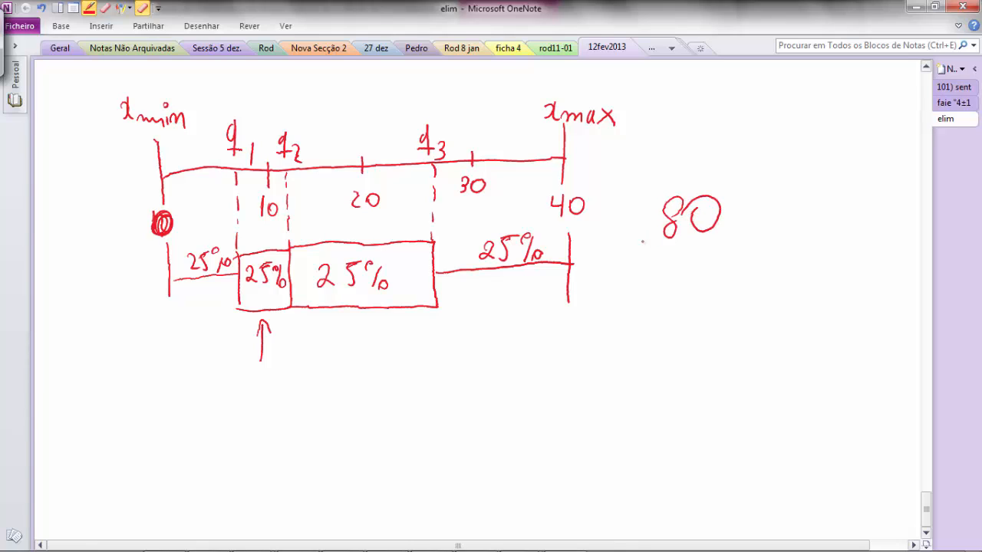
left_click_drag(190, 376, 201, 300)
mouse_move(186, 313)
left_mouse_down()
mouse_move(201, 299)
mouse_move(207, 320)
left_mouse_up()
mouse_move(167, 383)
left_mouse_down()
mouse_move(179, 413)
mouse_move(196, 393)
mouse_move(221, 441)
left_mouse_up()
left_click(191, 399)
left_click_drag(222, 399, 223, 420)
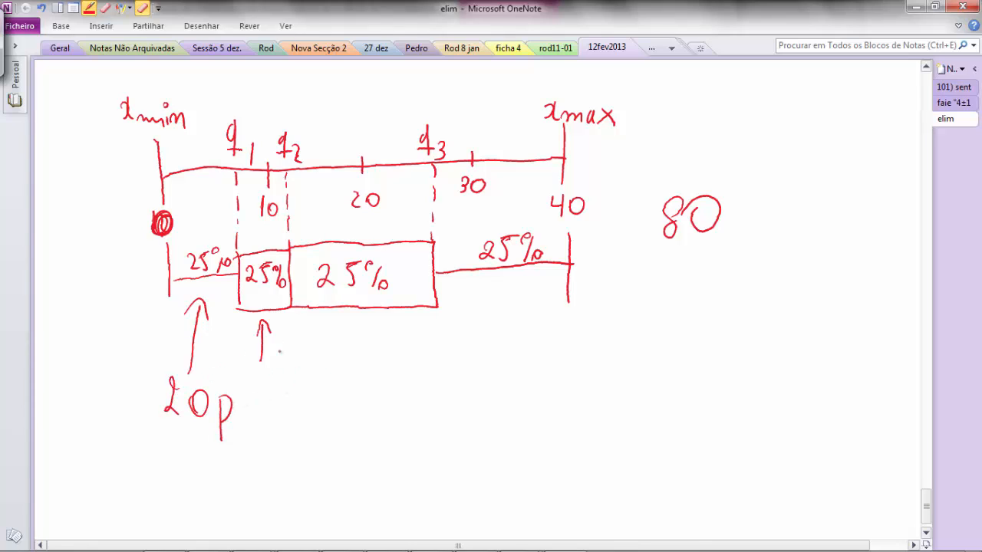
mouse_move(259, 369)
left_mouse_down()
mouse_move(274, 388)
mouse_move(284, 373)
left_mouse_up()
mouse_move(298, 385)
left_mouse_down()
mouse_move(302, 403)
mouse_move(305, 390)
left_mouse_up()
mouse_move(363, 317)
left_mouse_down()
mouse_move(370, 357)
mouse_move(374, 331)
left_mouse_up()
left_click_drag(369, 369, 382, 390)
left_click_drag(383, 373, 381, 386)
mouse_move(402, 374)
left_mouse_down()
mouse_move(415, 408)
mouse_move(416, 388)
left_mouse_up()
left_click_drag(506, 287, 508, 351)
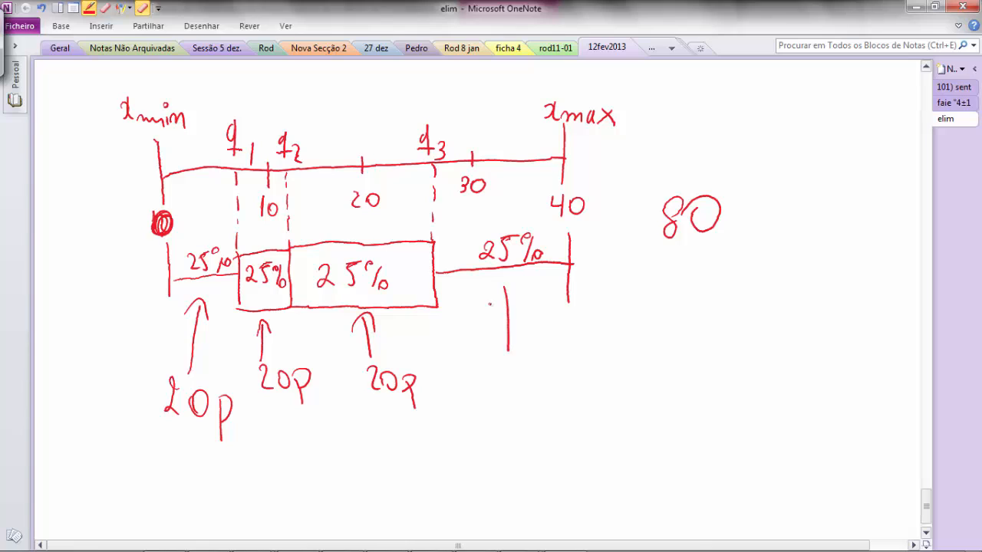
left_click_drag(489, 304, 522, 304)
mouse_move(501, 362)
left_mouse_down()
mouse_move(514, 381)
mouse_move(520, 360)
mouse_move(541, 390)
left_mouse_up()
left_click_drag(534, 365, 543, 376)
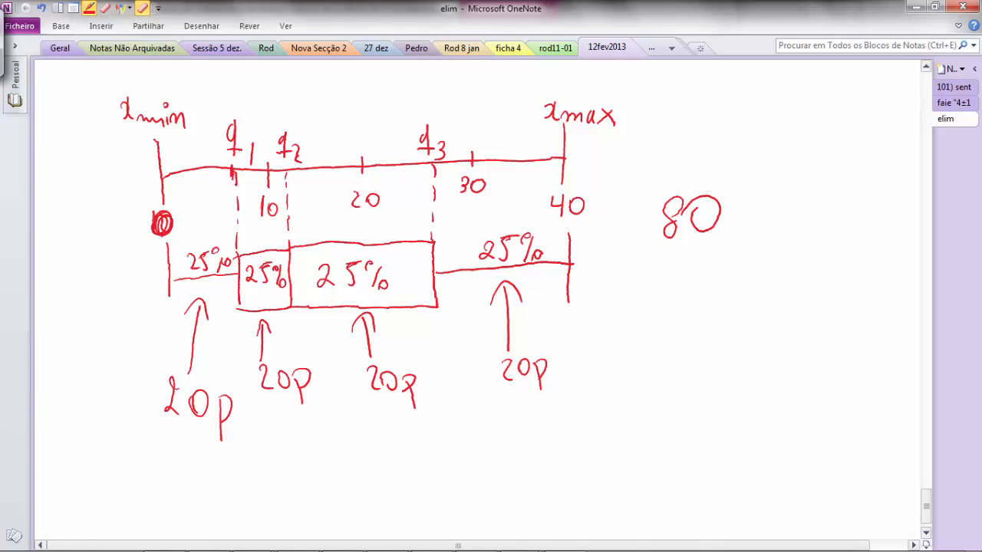
Write 7 under q1, add values under q2 and q3, and mark the observations between the quartiles along the scale
mouse_move(217, 184)
left_mouse_down()
mouse_move(221, 203)
mouse_move(232, 192)
left_mouse_up()
left_click_drag(290, 181, 303, 196)
mouse_move(236, 175)
left_mouse_down()
mouse_move(290, 172)
mouse_move(240, 173)
left_mouse_up()
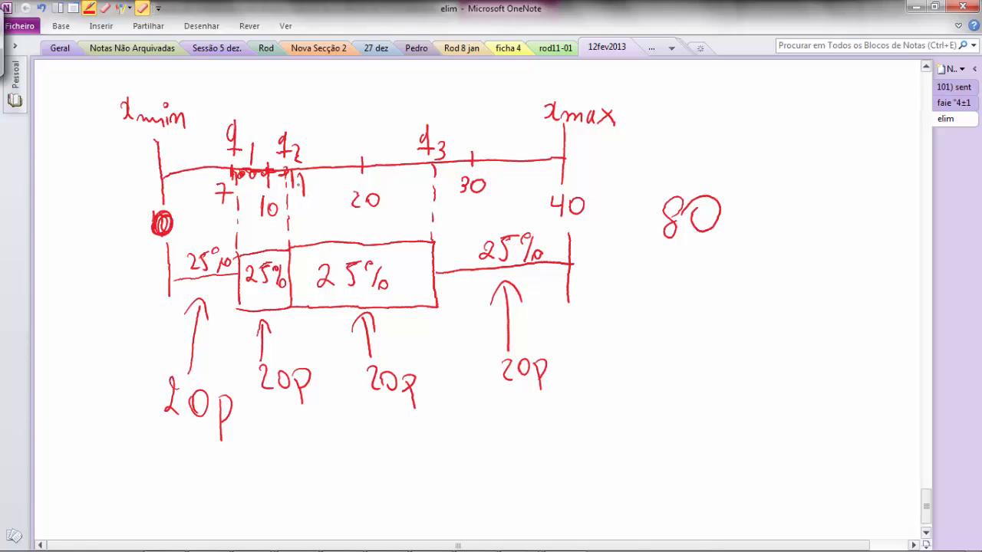
mouse_move(285, 187)
left_mouse_down()
mouse_move(289, 172)
mouse_move(289, 190)
mouse_move(304, 195)
left_mouse_up()
left_click_drag(418, 167, 418, 184)
left_click_drag(430, 167, 434, 189)
mouse_move(317, 164)
left_mouse_down()
mouse_move(317, 178)
mouse_move(379, 177)
left_mouse_up()
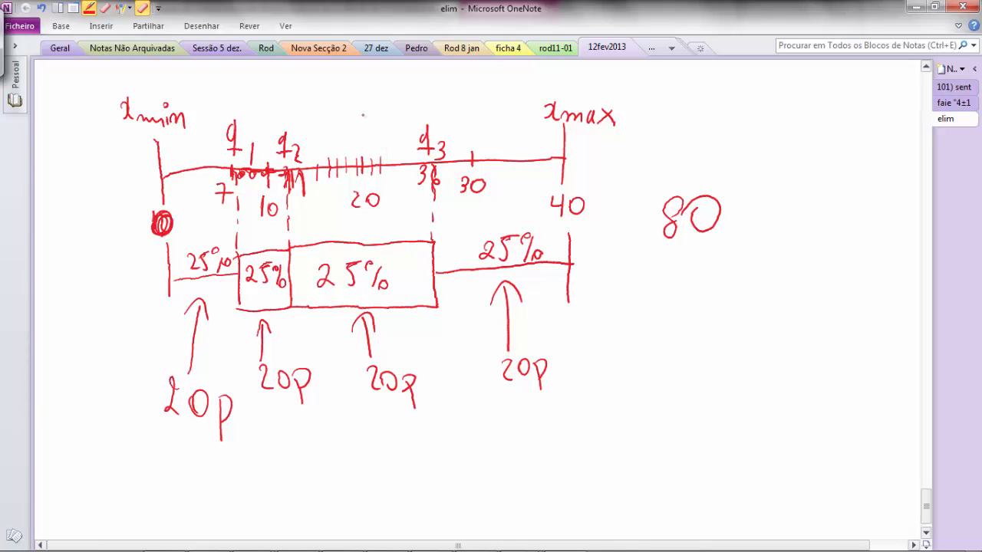
Return to the pasted densidad boxplot and mark the side of its box in red with the pen
scroll(363, 116, "up", 8)
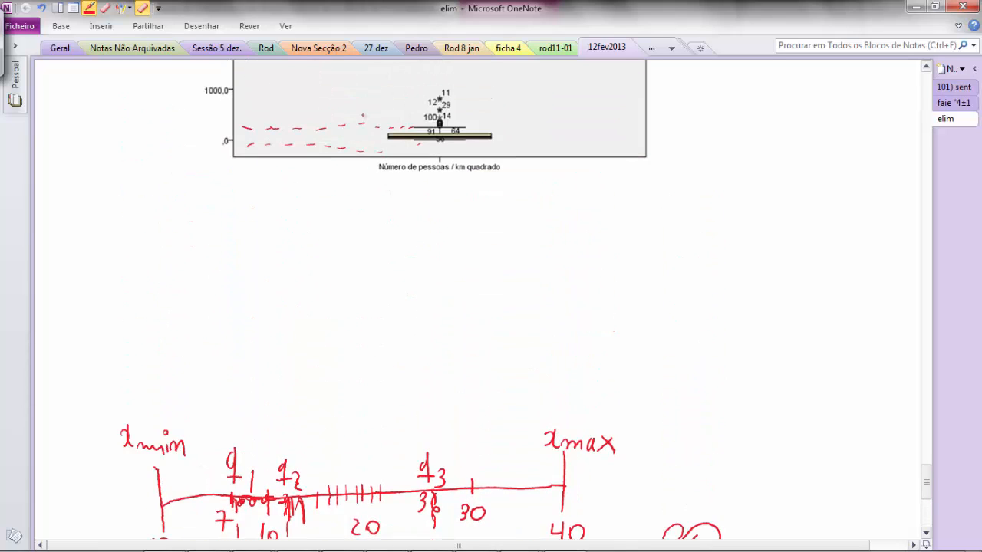
scroll(363, 115, "up", 3)
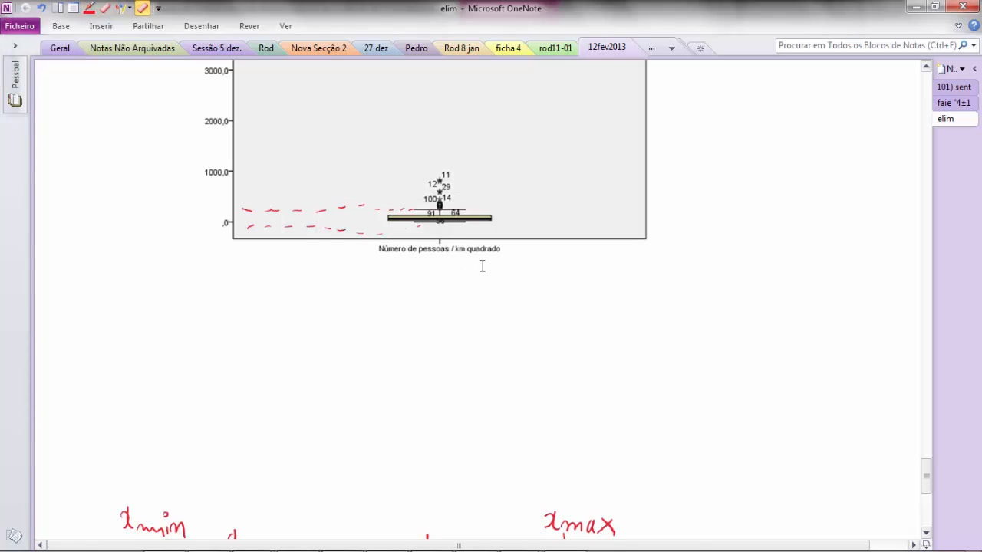
left_click(89, 8)
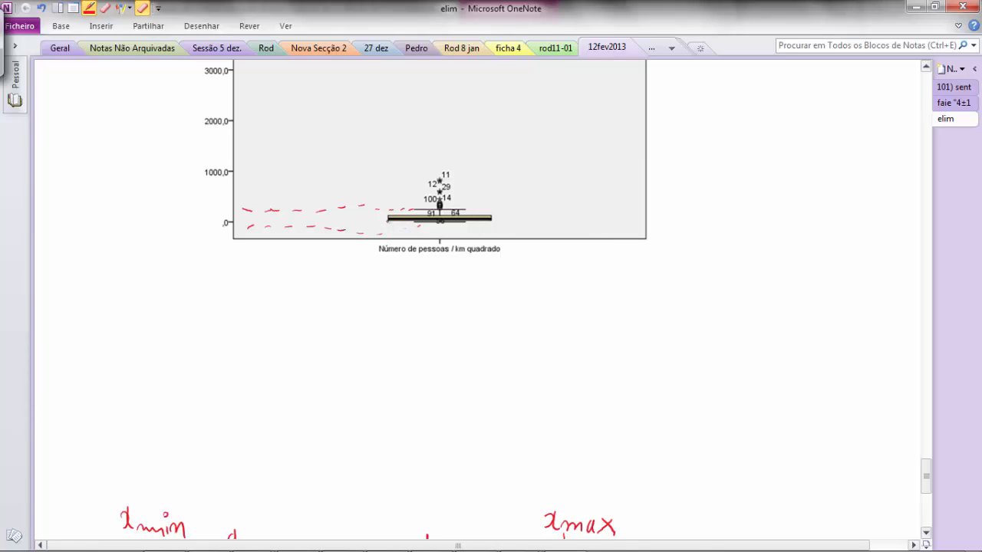
left_click_drag(502, 217, 496, 221)
key("ctrl+z")
key("ctrl+z")
mouse_move(503, 217)
left_mouse_down()
mouse_move(493, 219)
mouse_move(504, 219)
left_mouse_up()
key("Escape")
mouse_move(386, 550)
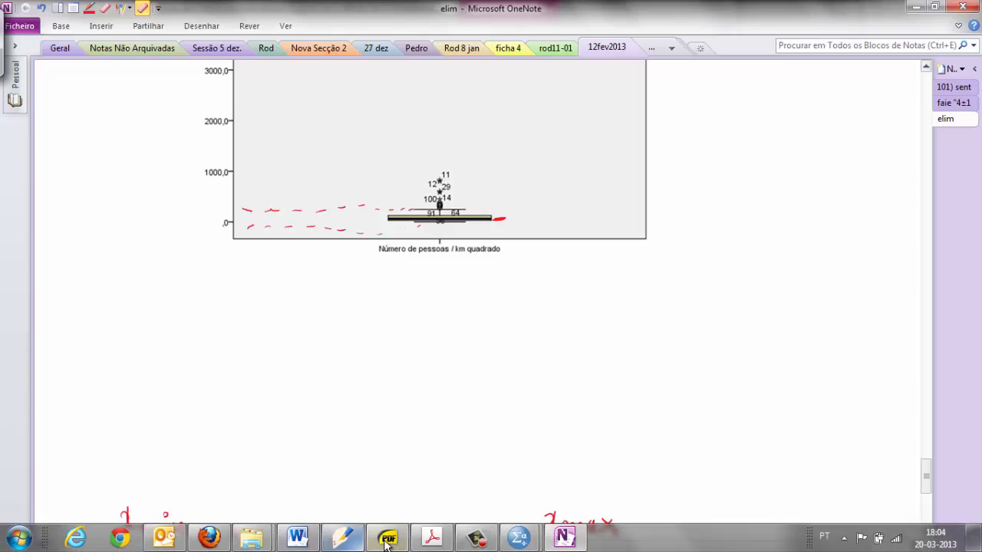
mouse_move(432, 538)
mouse_move(457, 477)
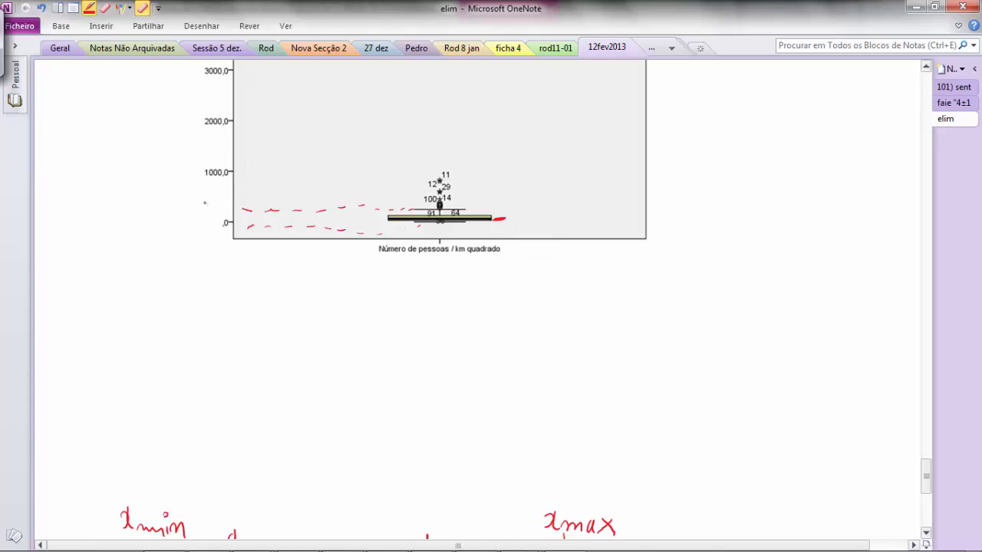
Mark the 1000 level on the chart's axis and write the interval [q1, q2] below the boxplot
left_click_drag(234, 169, 250, 167)
mouse_move(284, 285)
left_mouse_down()
mouse_move(270, 282)
mouse_move(264, 328)
mouse_move(281, 329)
left_mouse_up()
left_click_drag(301, 295, 299, 328)
left_click_drag(287, 322, 345, 331)
mouse_move(379, 297)
left_mouse_down()
mouse_move(372, 308)
mouse_move(382, 330)
left_mouse_up()
mouse_move(368, 324)
left_mouse_down()
mouse_move(394, 322)
mouse_move(409, 342)
left_mouse_up()
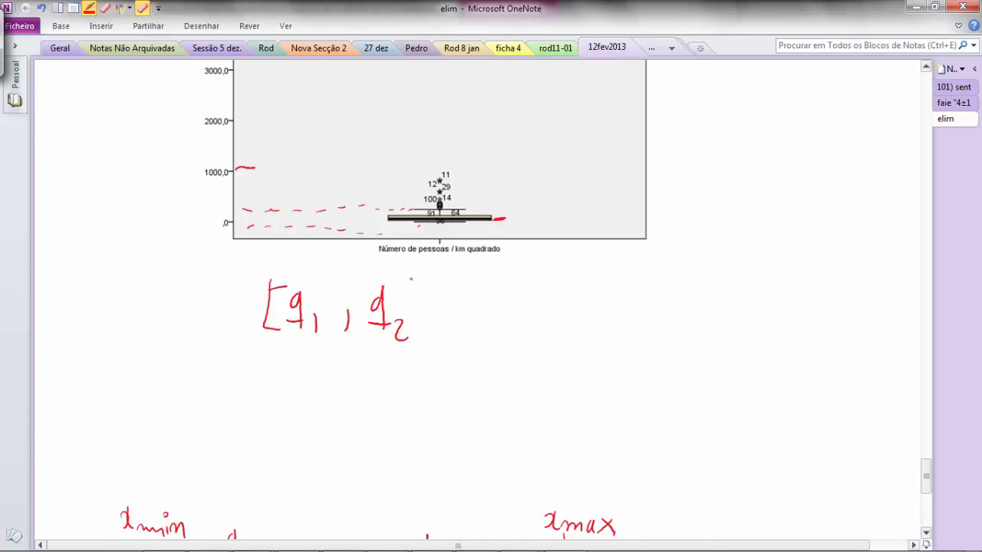
left_click_drag(406, 276, 397, 339)
Write the interval [q2; q3] beside the first one and draw an arrow pointing to the box in the chart
mouse_move(500, 280)
left_mouse_down()
mouse_move(480, 307)
mouse_move(495, 331)
left_mouse_up()
left_click_drag(515, 294, 517, 330)
mouse_move(500, 320)
left_mouse_down()
mouse_move(532, 318)
mouse_move(538, 333)
mouse_move(534, 317)
mouse_move(543, 343)
mouse_move(564, 308)
mouse_move(602, 328)
mouse_move(612, 317)
left_mouse_up()
left_click_drag(616, 315, 619, 332)
mouse_move(549, 285)
left_mouse_down()
mouse_move(562, 342)
mouse_move(572, 321)
left_mouse_up()
mouse_move(553, 290)
left_mouse_down()
mouse_move(640, 322)
mouse_move(618, 339)
left_mouse_up()
mouse_move(525, 193)
left_mouse_down()
mouse_move(494, 220)
mouse_move(512, 220)
left_mouse_up()
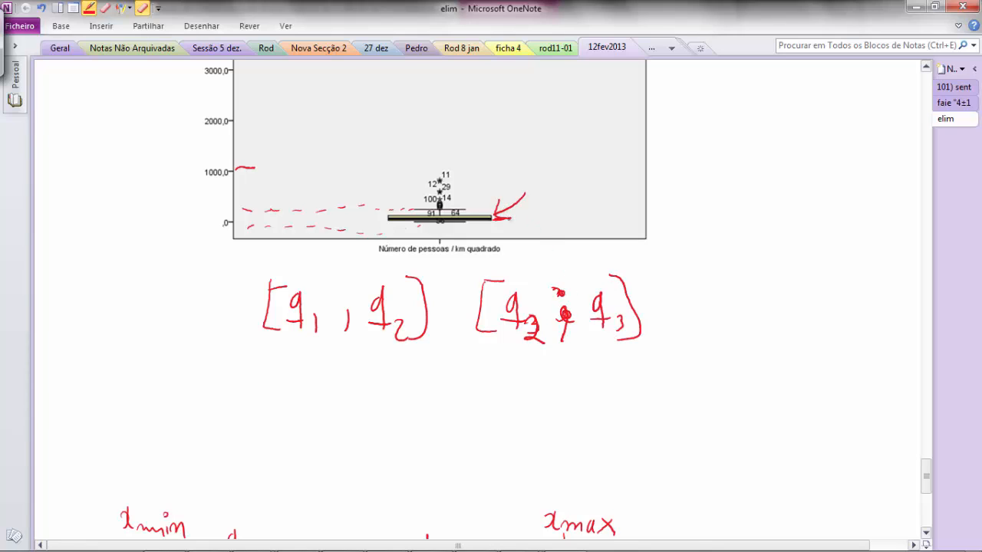
Check the next item of part (d) in Folha1-26.pdf and switch to the SPSS Data Editor with mundo-3.sav
key("Escape")
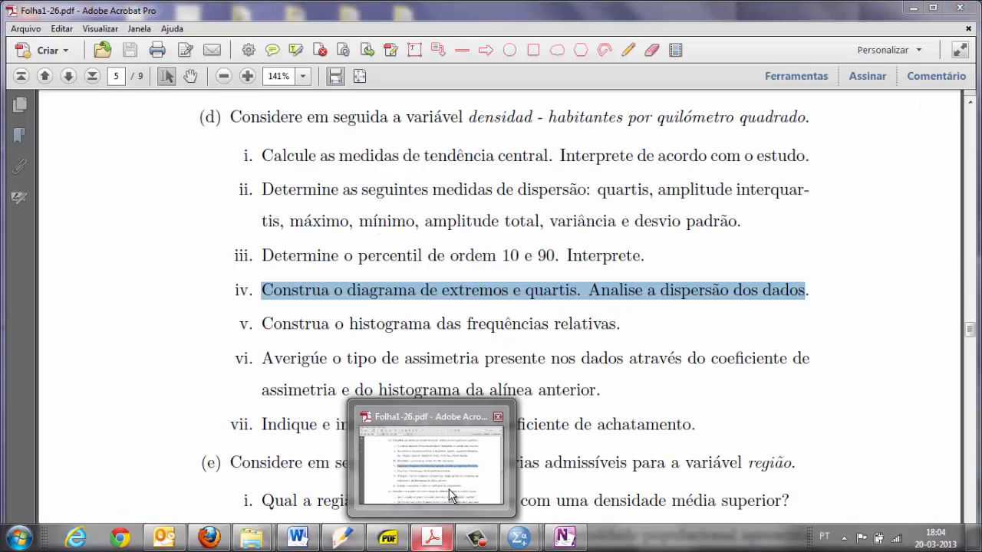
left_click(448, 489)
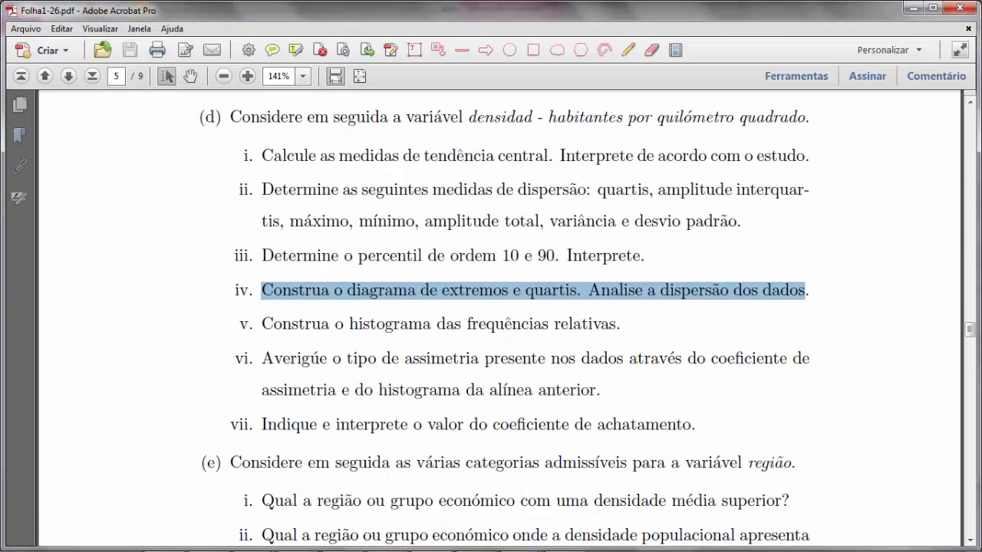
mouse_move(415, 543)
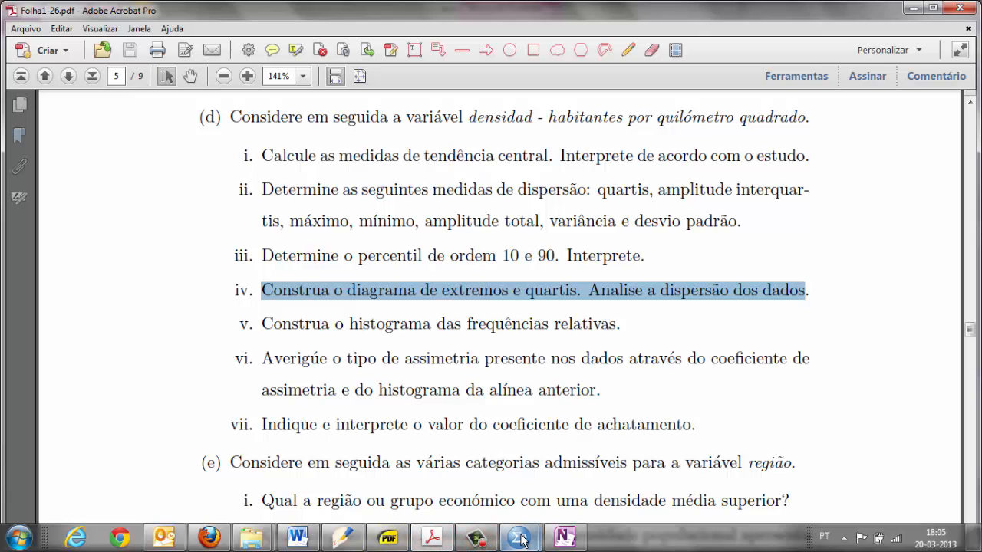
mouse_move(518, 539)
left_click(570, 443)
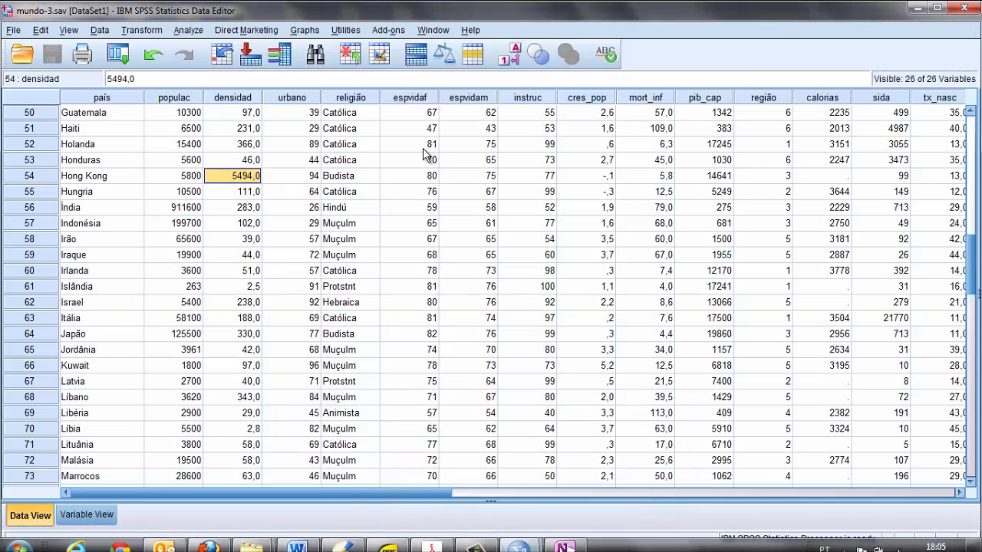
Create a legacy histogram of densidad (Número de pessoas / km quadrado) without a normal curve
left_click(303, 31)
mouse_move(343, 85)
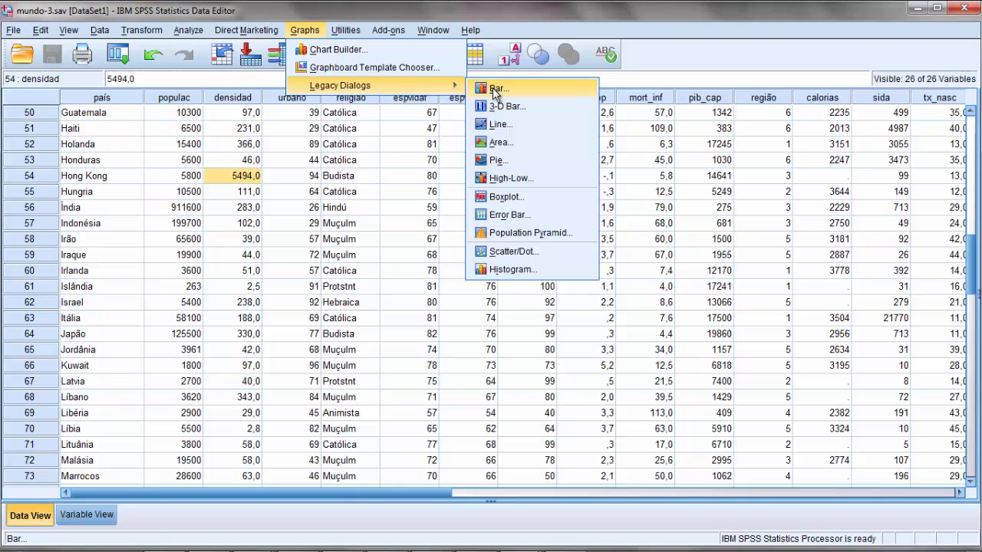
left_click(497, 271)
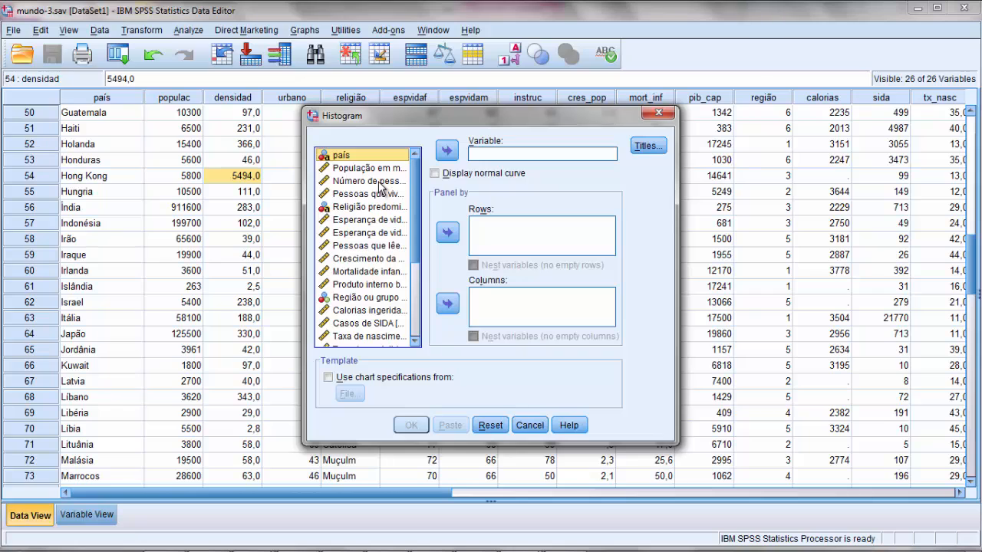
left_click(379, 182)
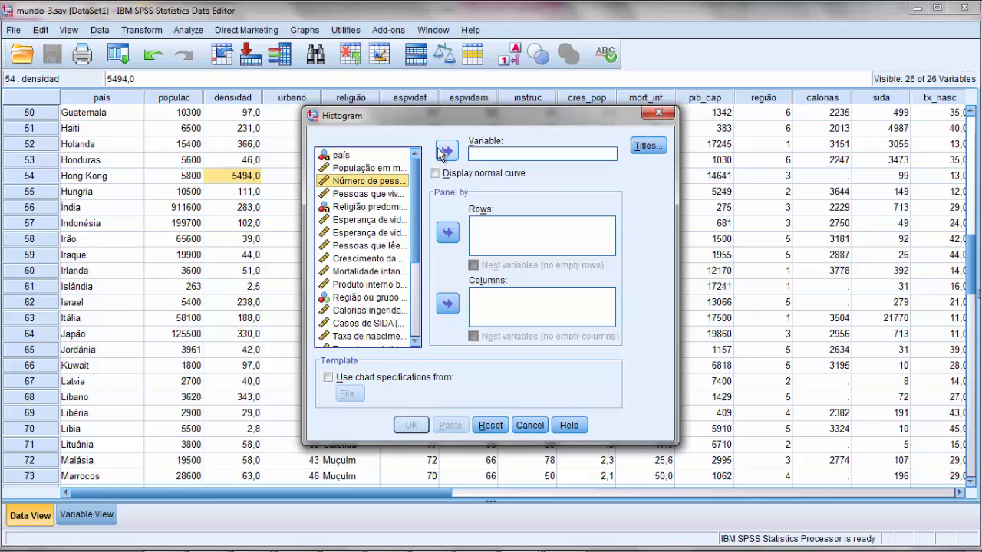
left_click(446, 150)
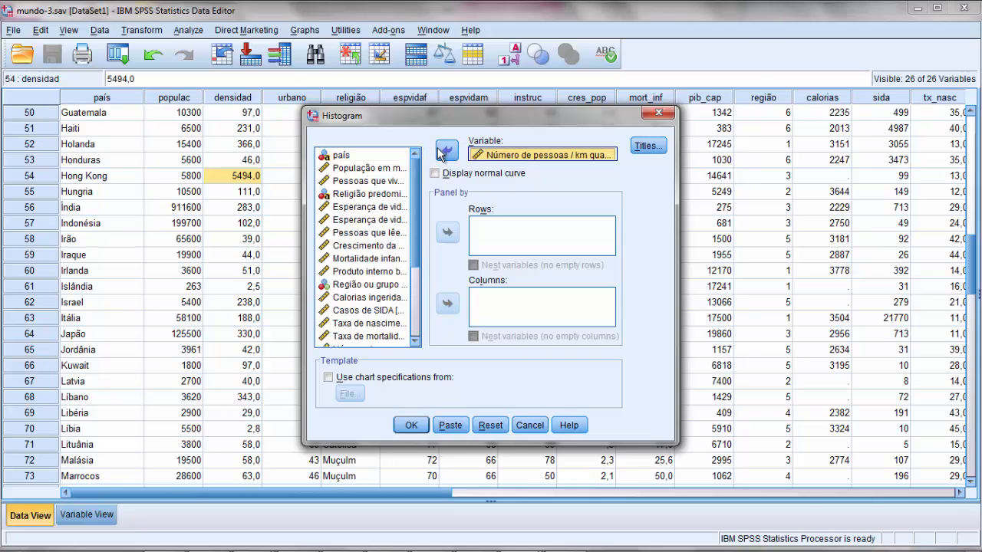
left_click(409, 427)
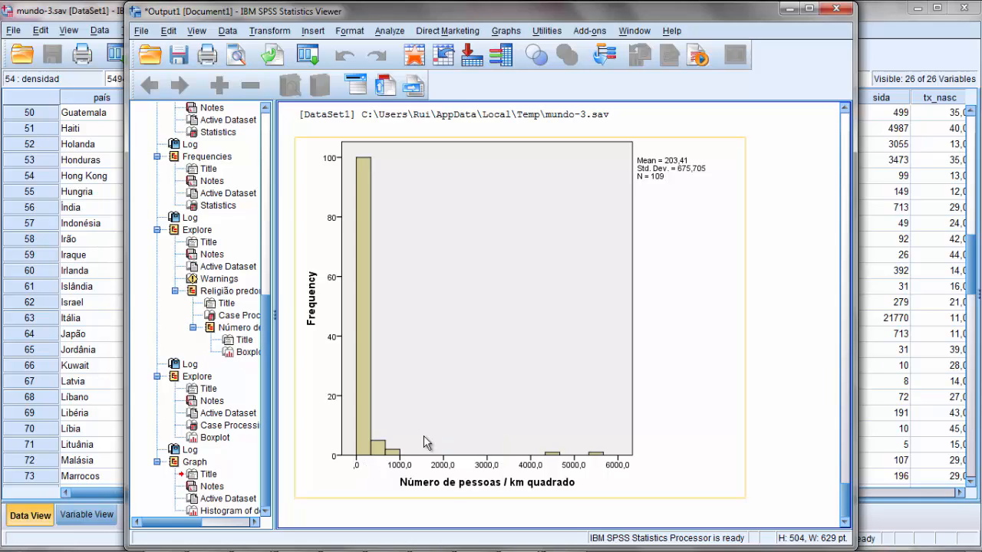
Review the skewness coefficient in densidad's statistics table and compare it with the shape of the histogram
scroll(470, 420, "up", 4)
scroll(471, 414, "up", 10)
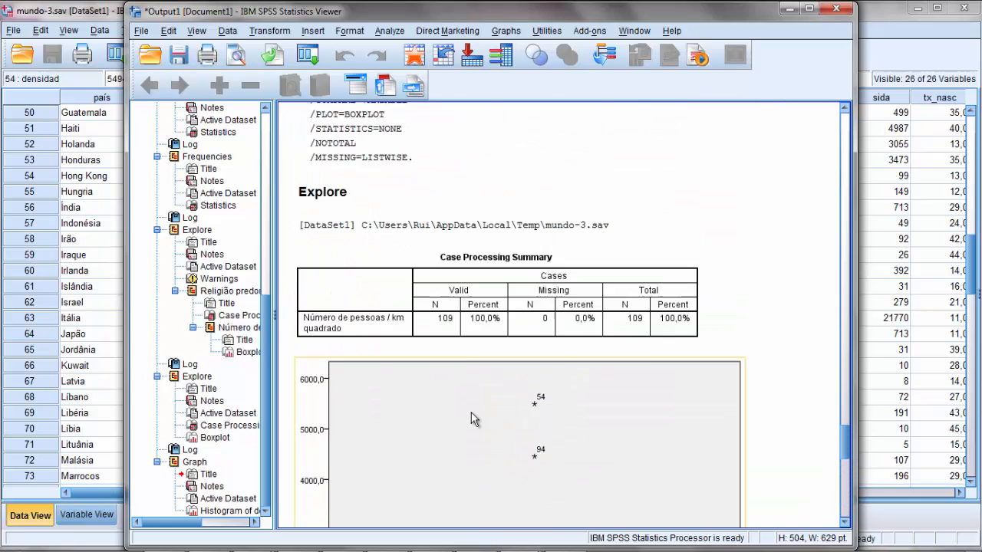
scroll(471, 418, "up", 5)
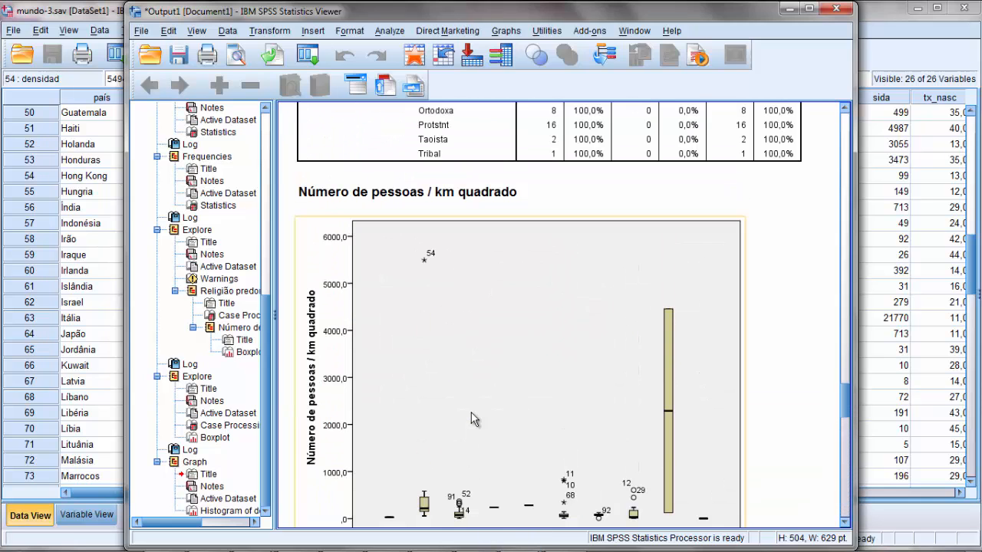
scroll(471, 419, "up", 10)
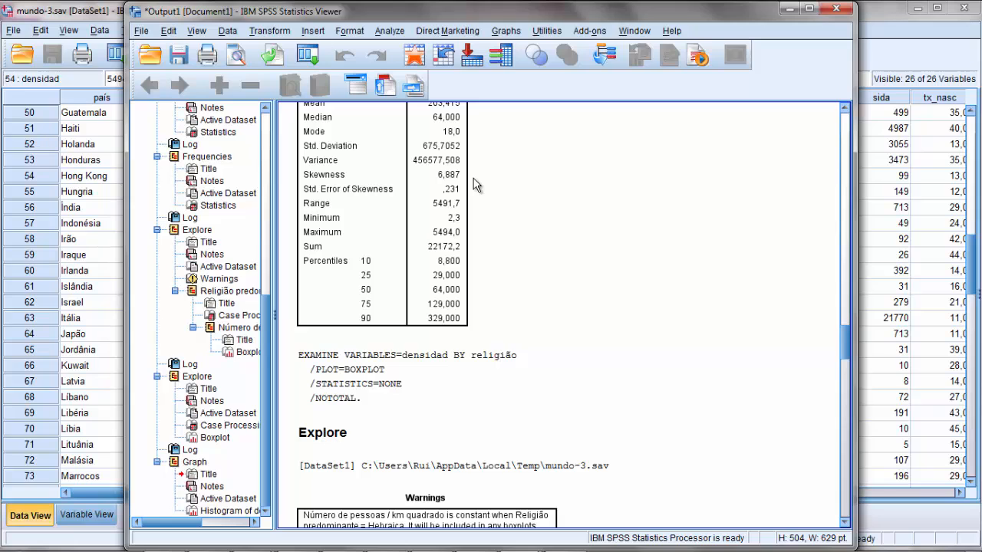
scroll(473, 184, "down", 3)
scroll(445, 181, "up", 3)
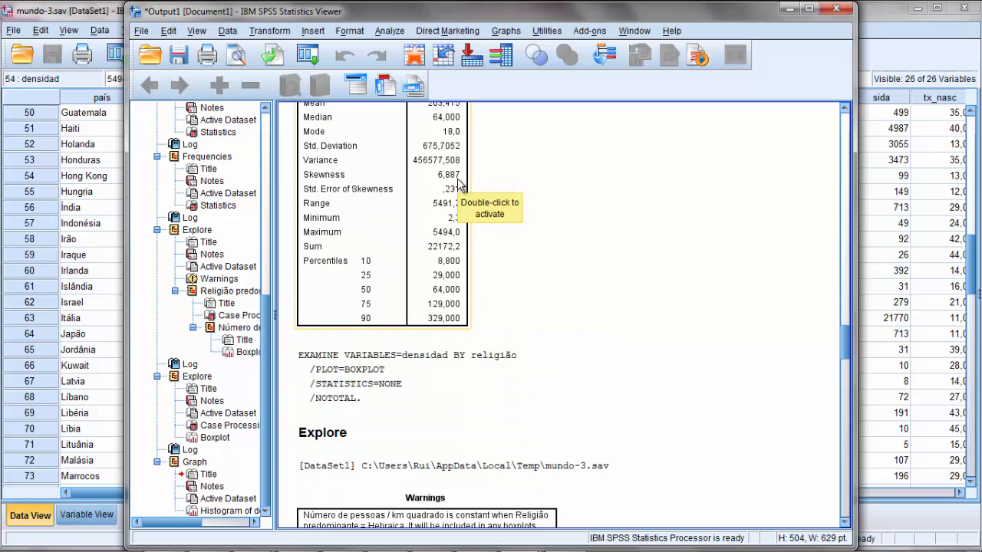
scroll(457, 181, "down", 10)
scroll(457, 181, "down", 15)
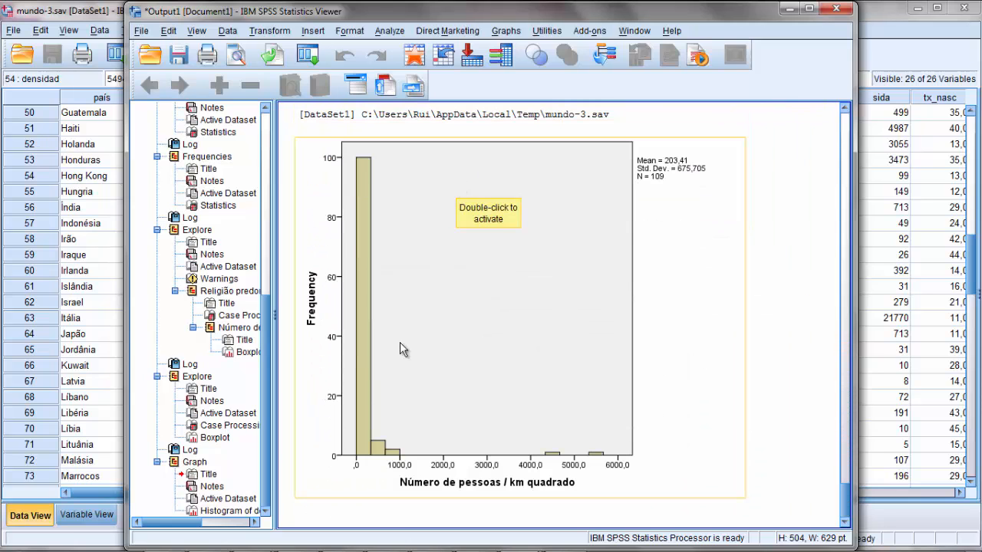
Switch to Folha1-26.pdf, read items v to vii of part (d) and highlight item vii on the coefficiente de achatamento
mouse_move(347, 550)
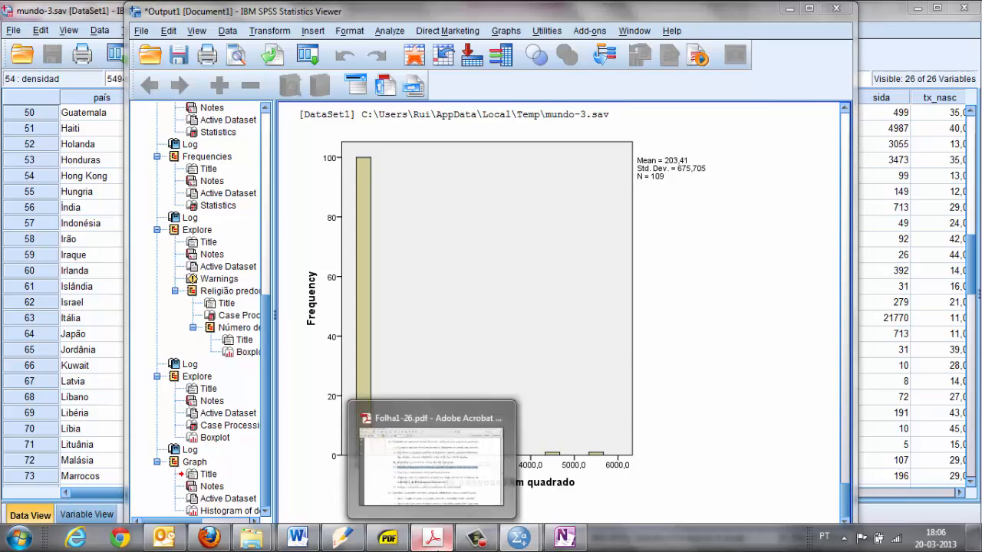
left_click(431, 537)
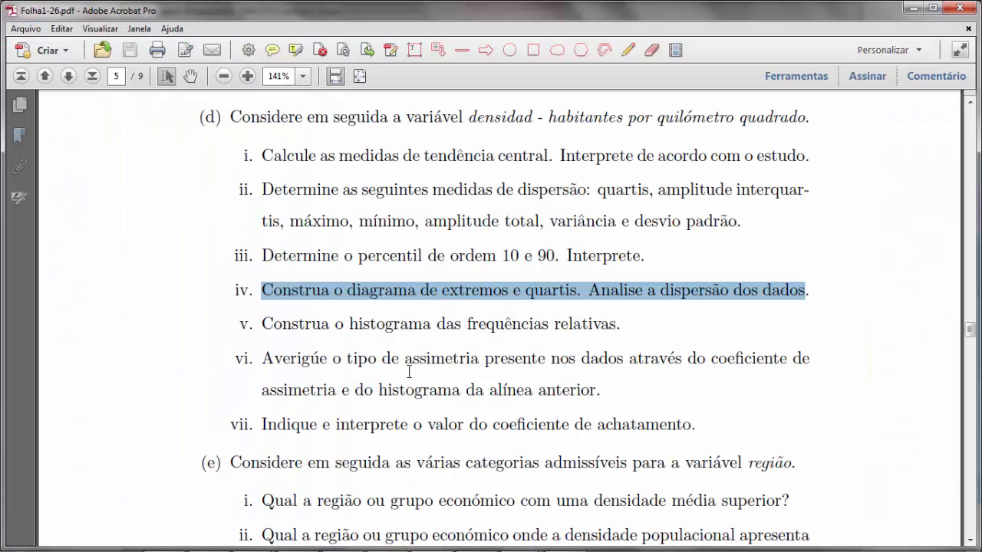
double_click(409, 324)
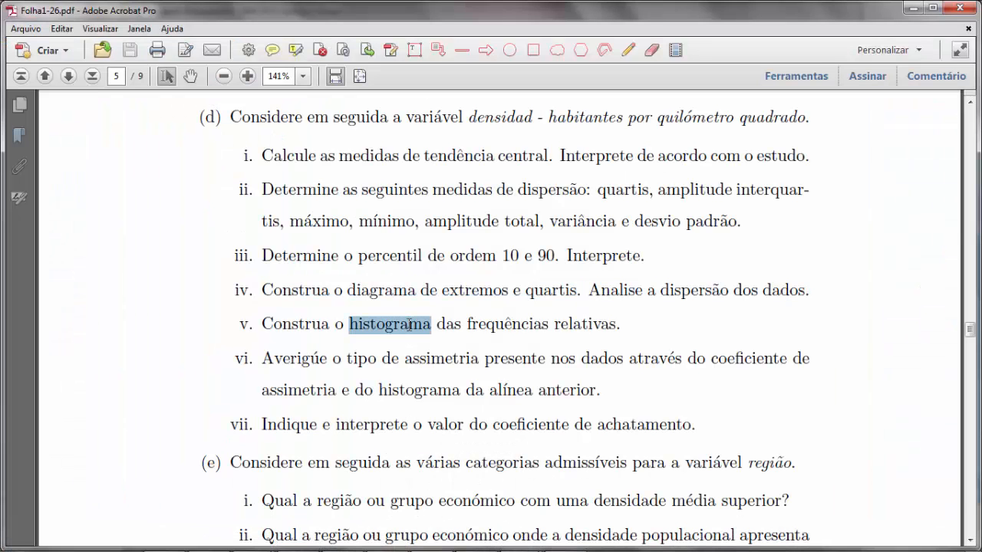
scroll(409, 325, "down", 1)
triple_click(438, 331)
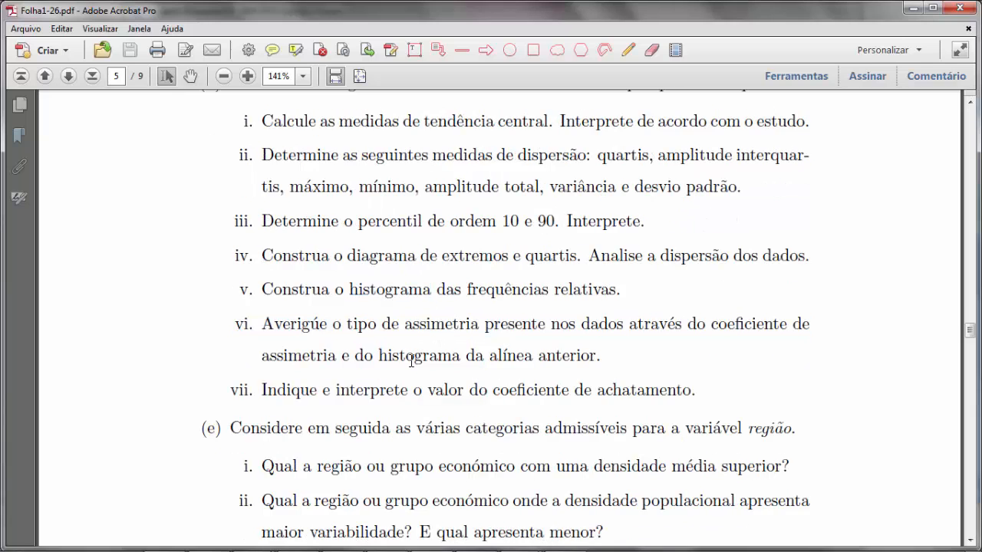
double_click(411, 359)
left_click(399, 393)
double_click(399, 391)
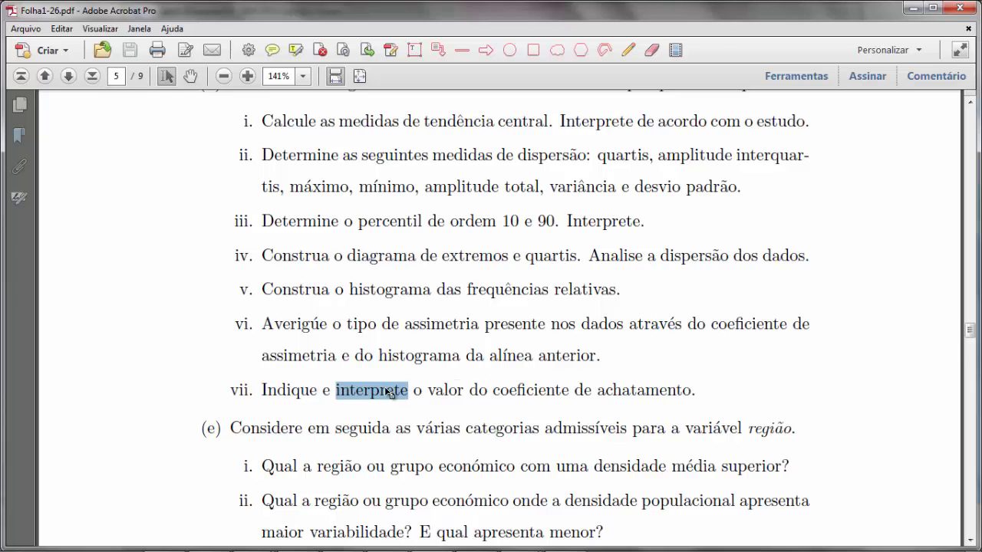
left_click(261, 387)
left_click_drag(264, 387, 654, 381)
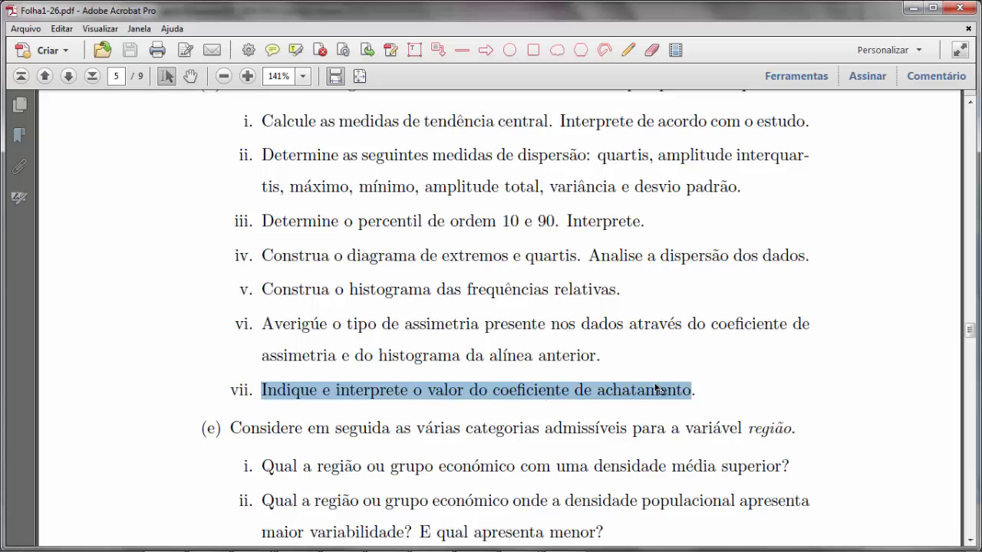
Read the questions of part (e) on the variable região and highlight item ii about the variability of population density
scroll(655, 382, "down", 3)
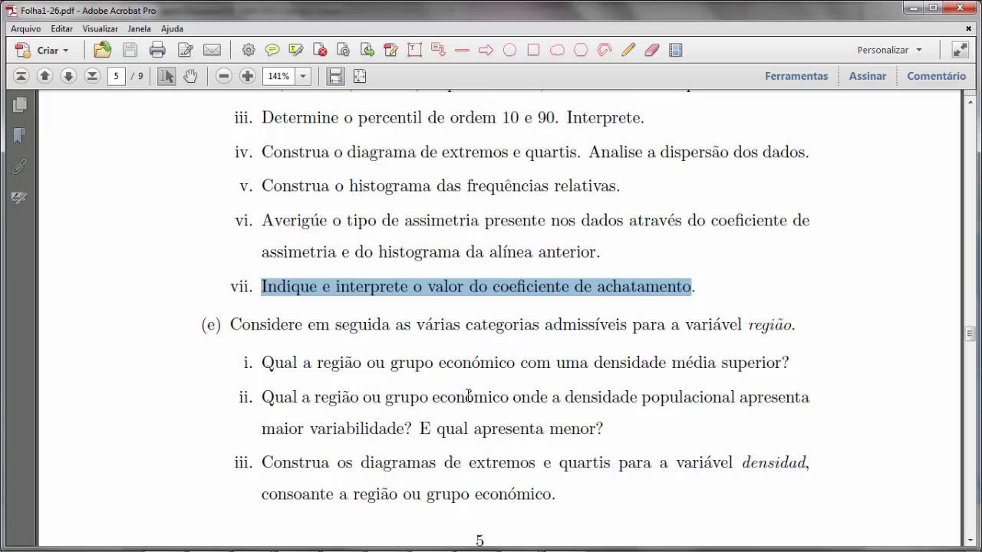
scroll(394, 374, "down", 2)
scroll(394, 374, "down", 6)
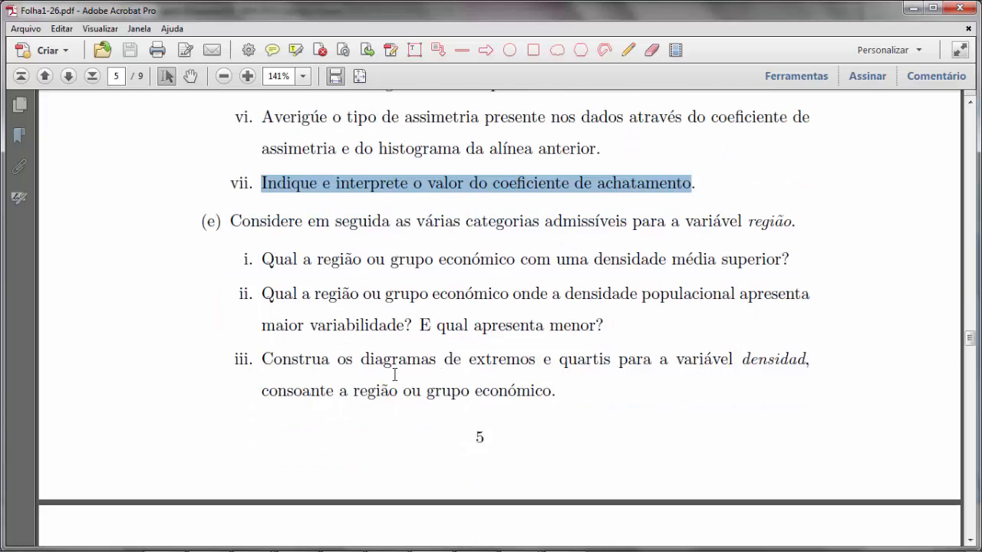
scroll(394, 379, "up", 2)
scroll(395, 375, "up", 1)
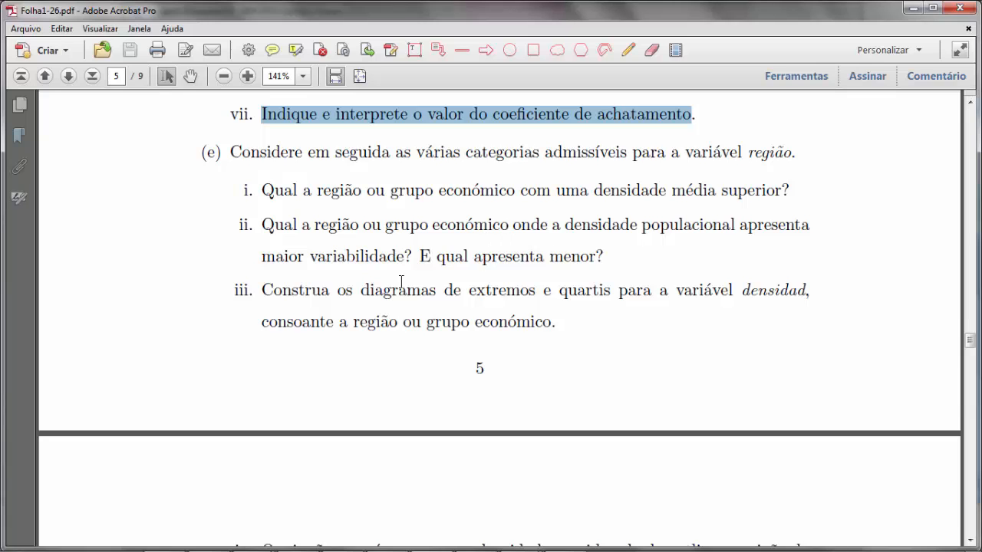
scroll(401, 284, "down", 2)
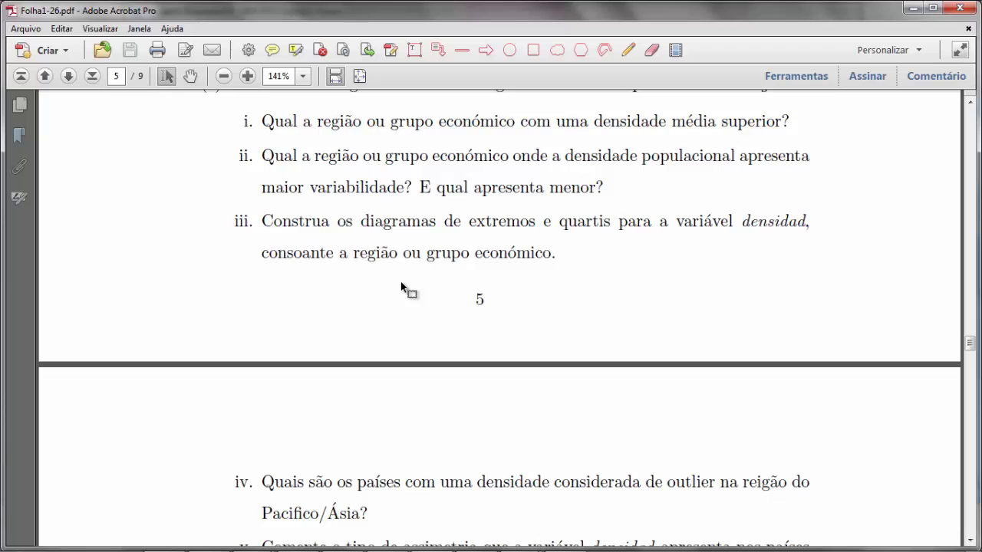
scroll(401, 286, "up", 1)
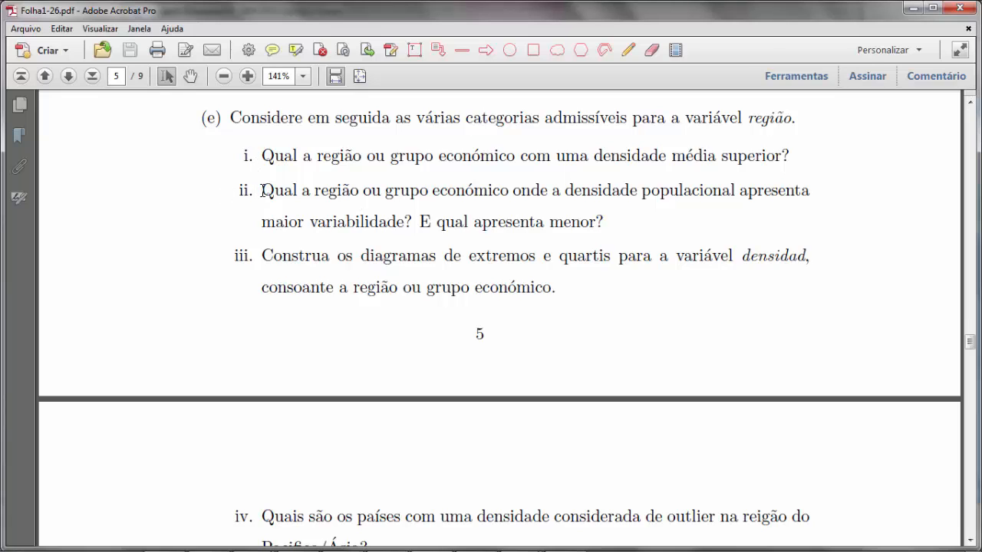
left_click_drag(263, 190, 606, 207)
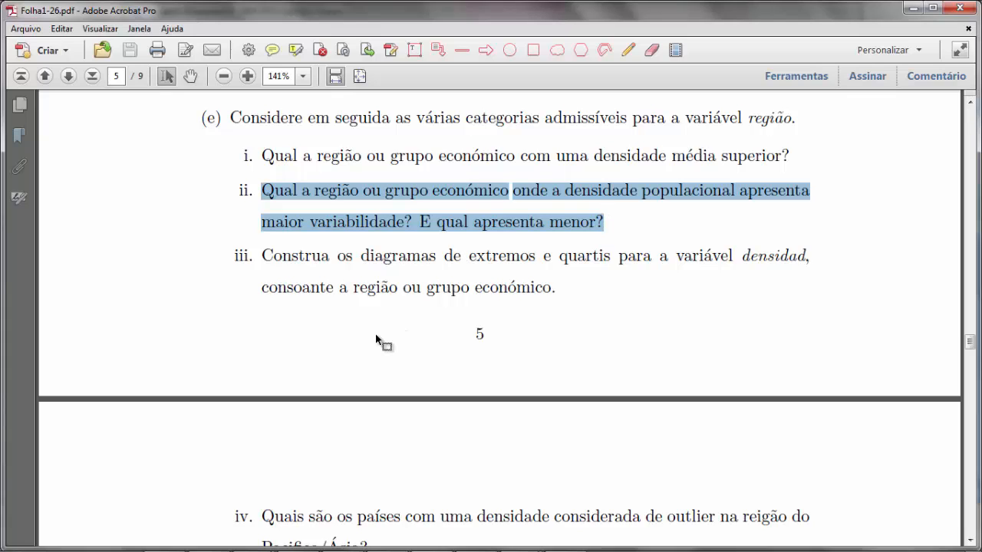
Switch to the SPSS Data Editor with mundo-3.sav and start defining a simple legacy boxplot with summaries for groups of cases
mouse_move(244, 551)
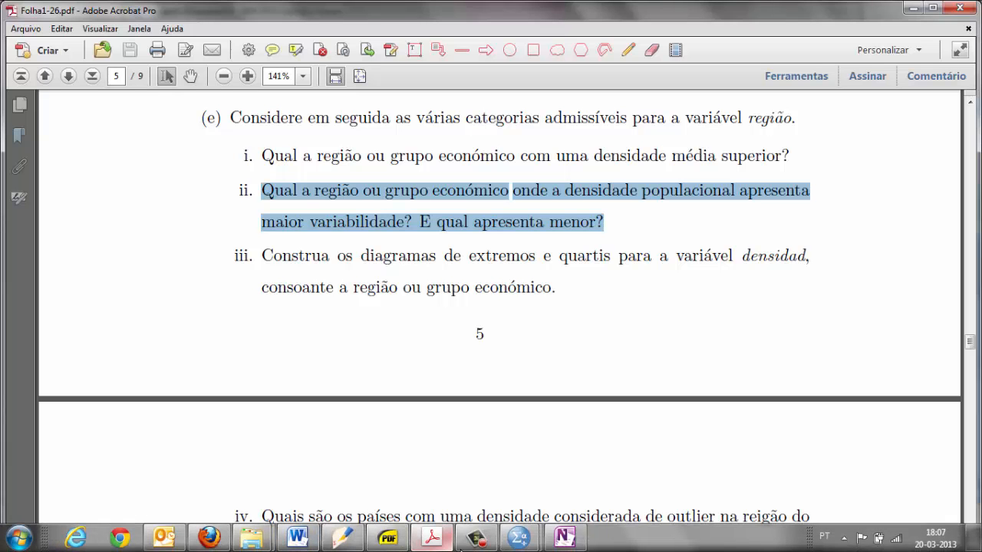
mouse_move(520, 537)
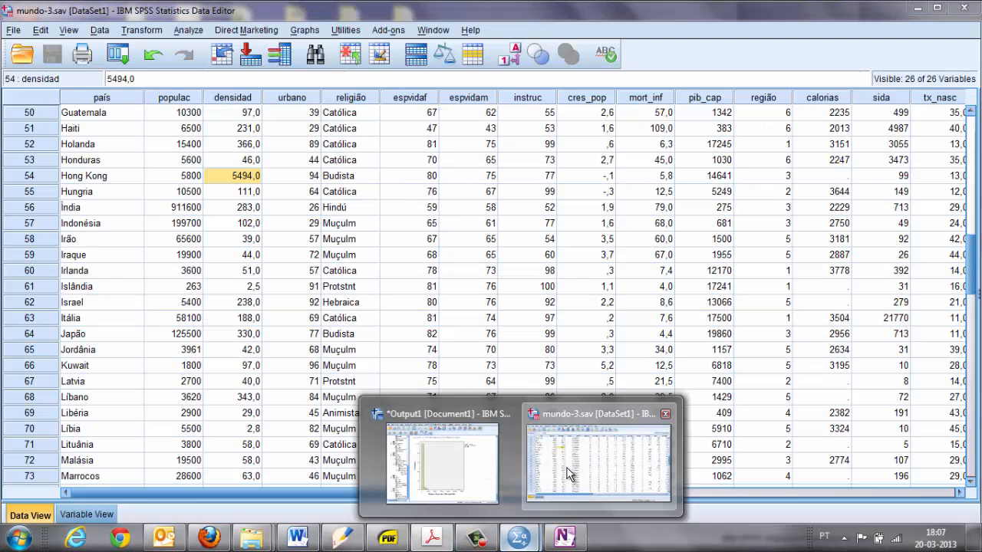
left_click(567, 474)
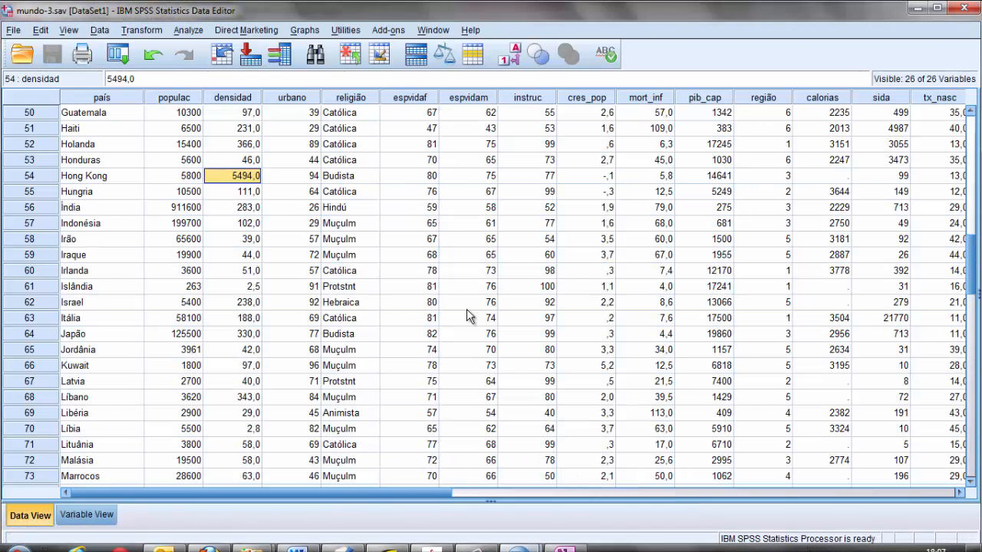
left_click(306, 30)
mouse_move(360, 86)
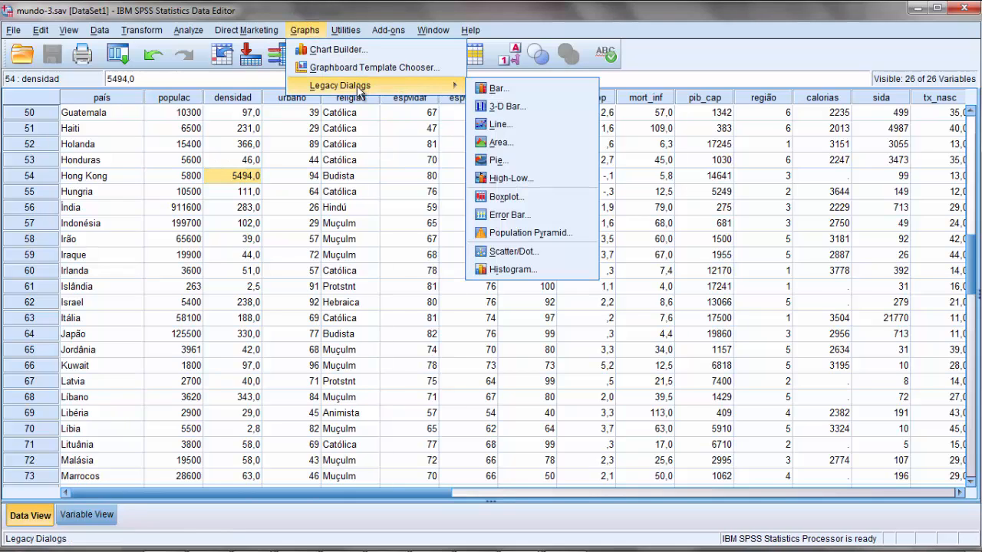
left_click(510, 198)
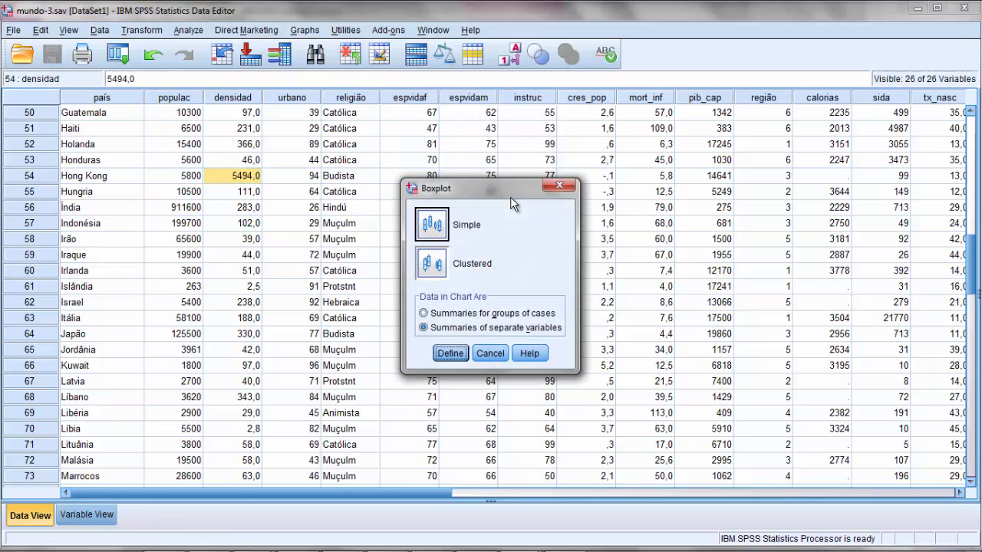
left_click(435, 230)
left_click(424, 313)
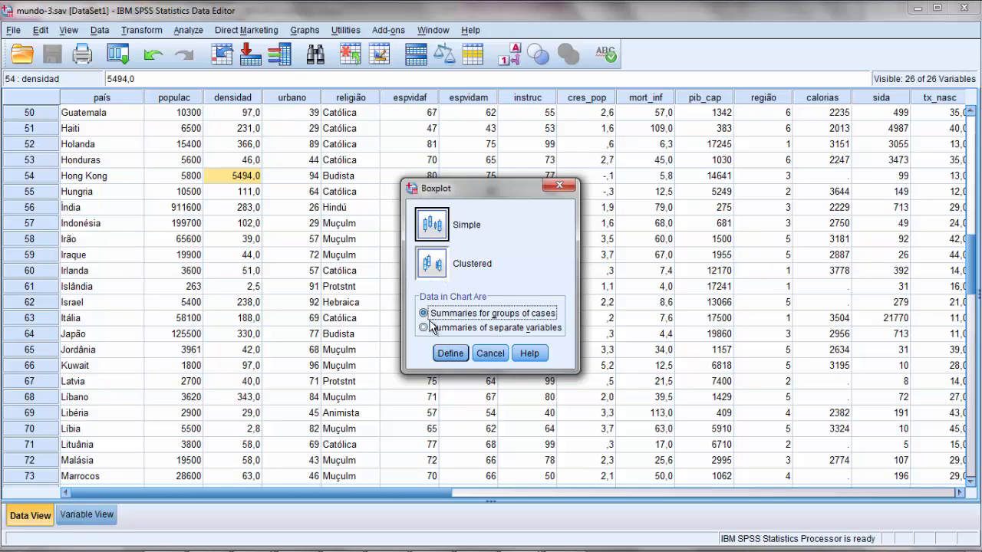
left_click(448, 354)
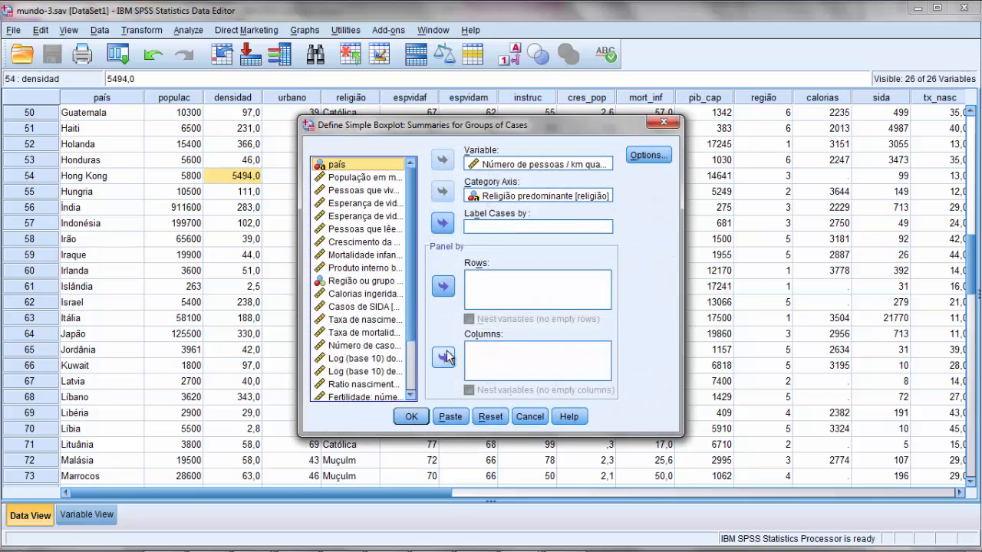
Replace Religião predominante with Região ou grupo económico as the category axis and create the boxplot of Número de pessoas / km quadrado
left_click(434, 539)
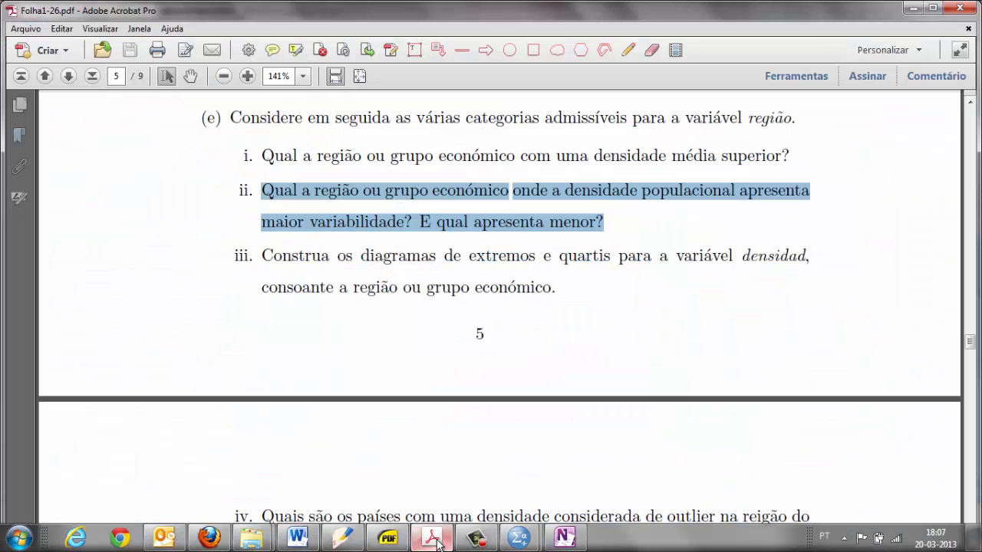
left_click(434, 539)
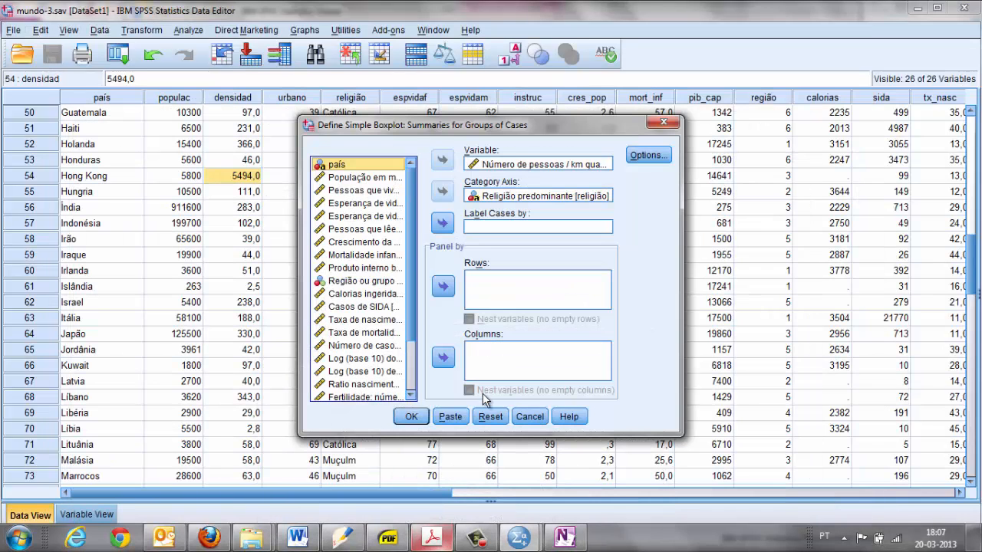
double_click(495, 196)
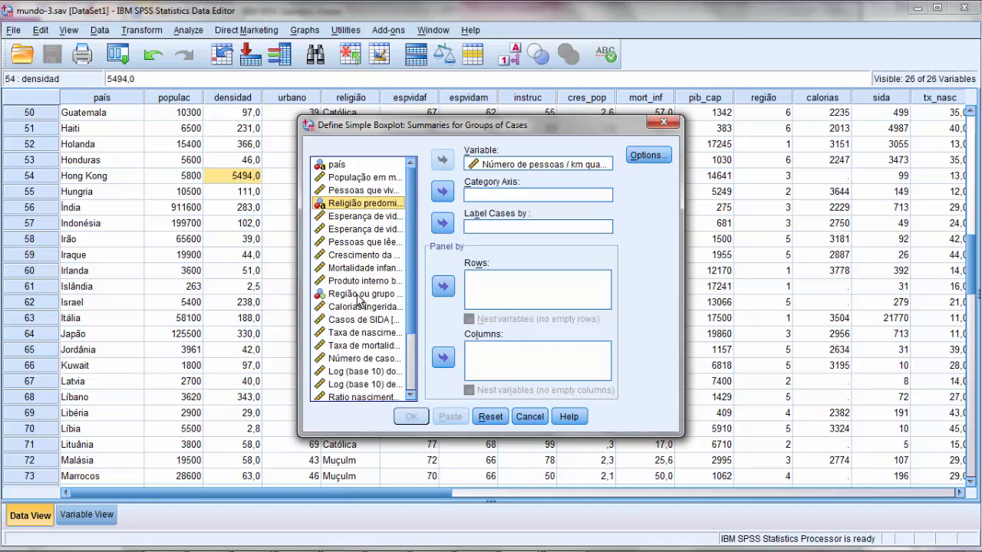
left_click(362, 295)
left_click(441, 192)
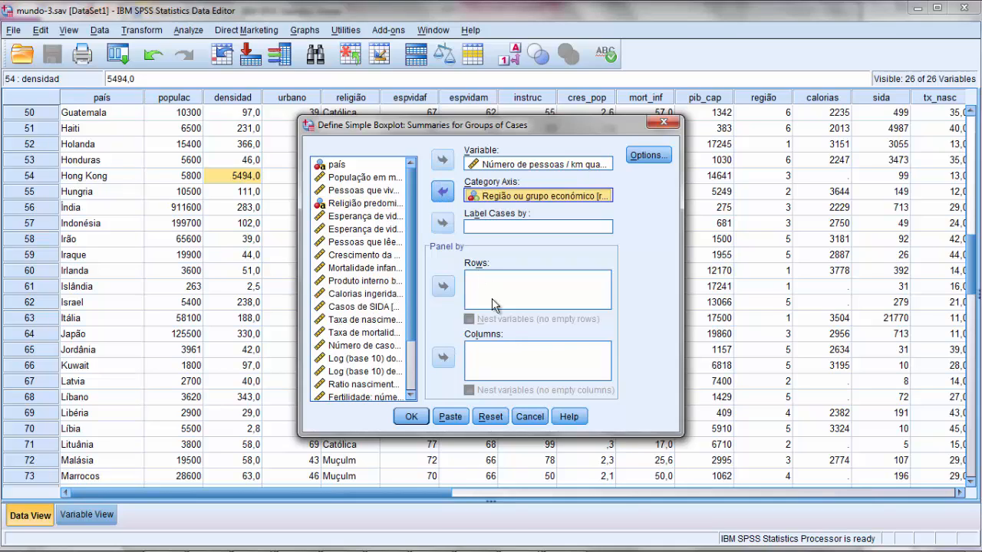
left_click(412, 416)
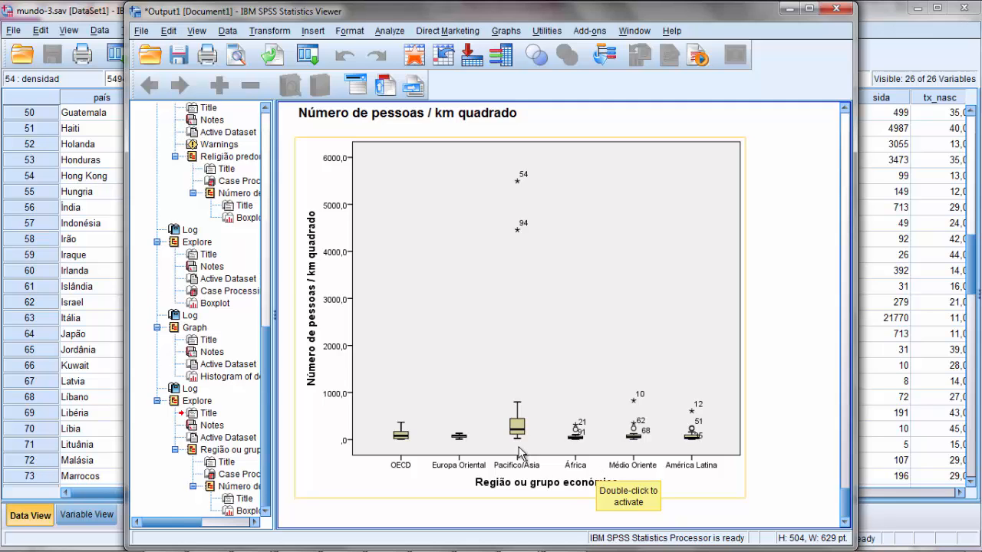
Examine the boxplots by region for differences in density variability against item ii of part (e) in Folha1-26.pdf
mouse_move(387, 546)
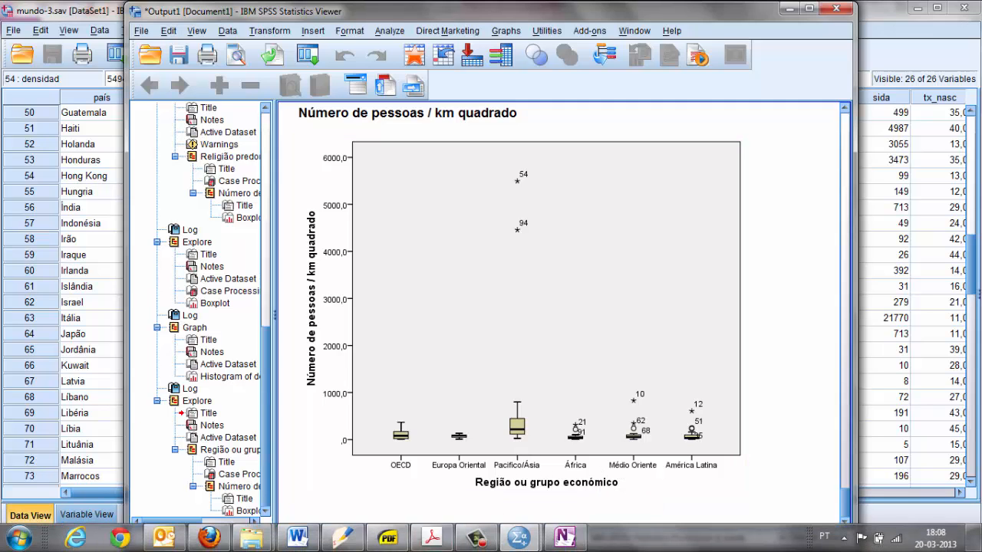
left_click(424, 546)
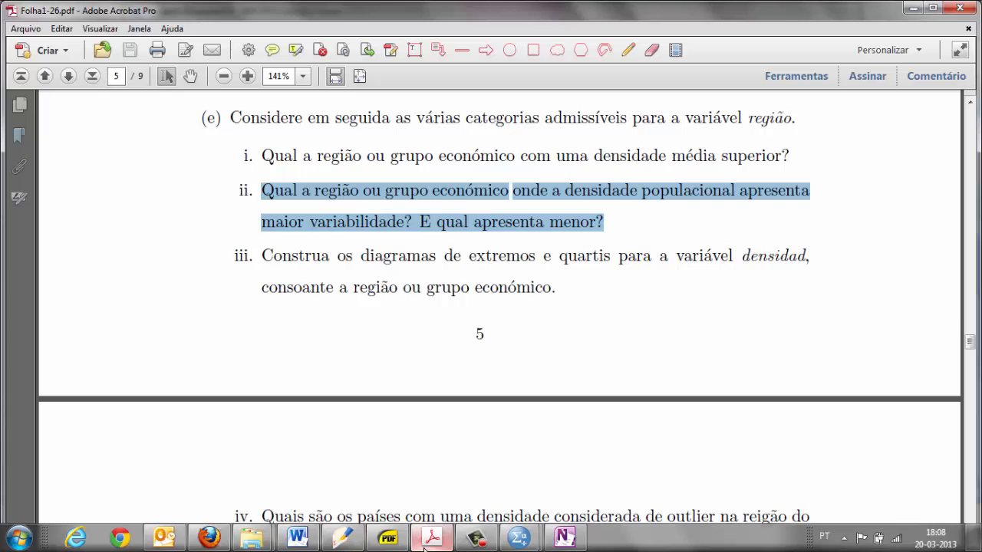
left_click(425, 546)
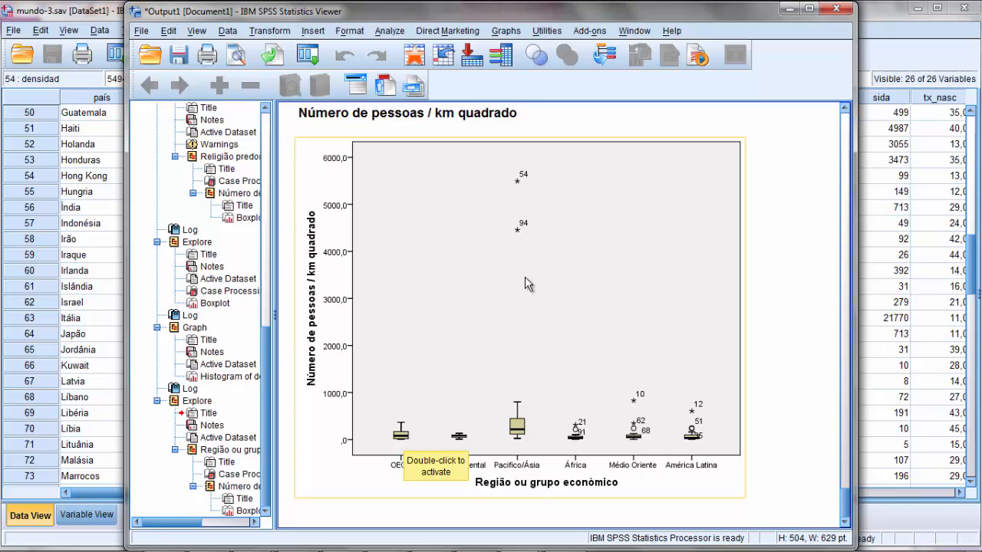
left_click(521, 230)
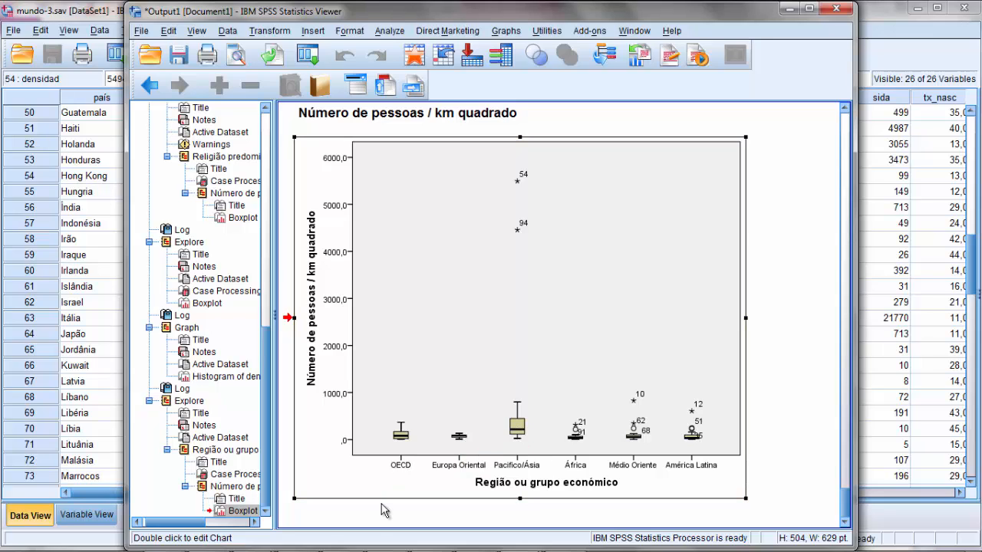
mouse_move(366, 549)
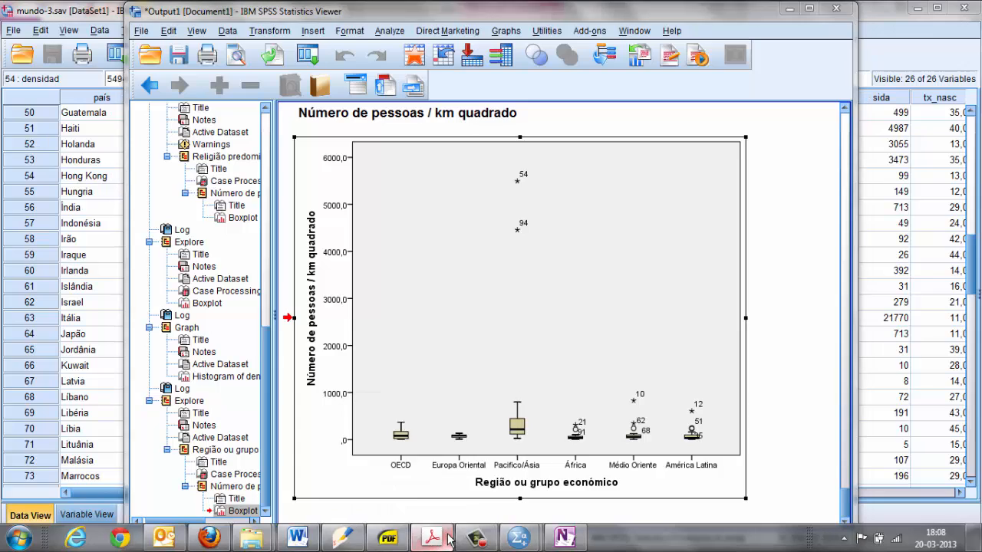
left_click(447, 539)
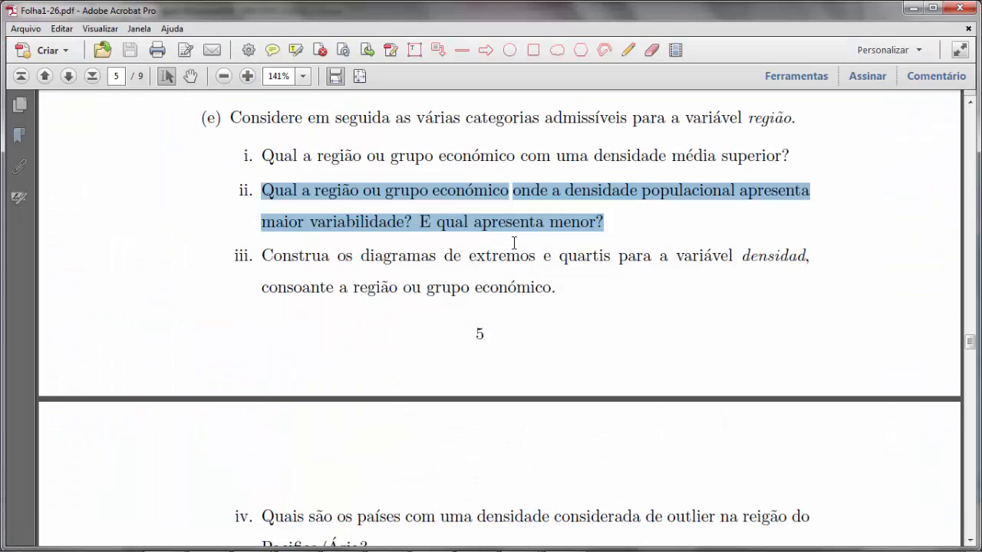
Read items ii to iv of part (e), highlighting item iii about the boxplots of densidad by region or economic group
double_click(430, 279)
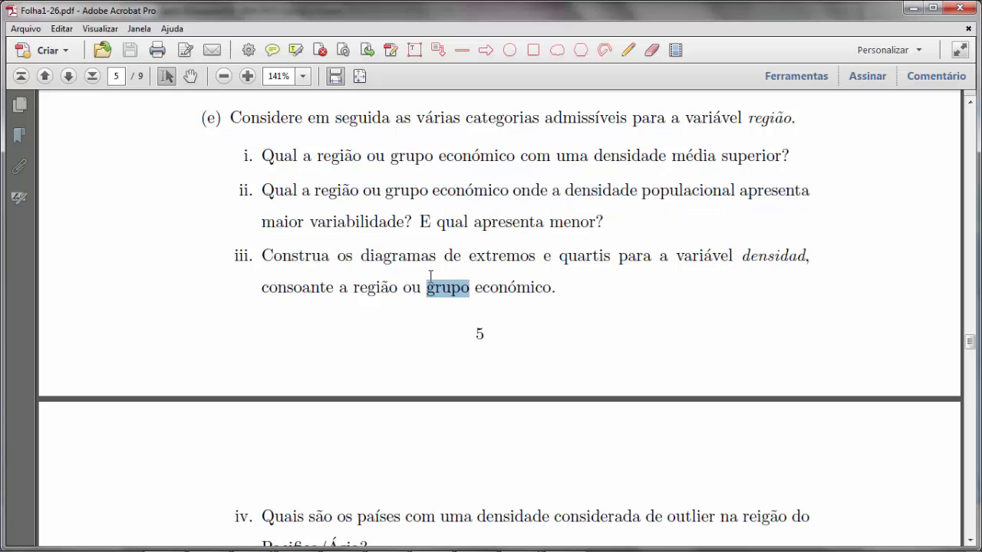
scroll(431, 277, "down", 1)
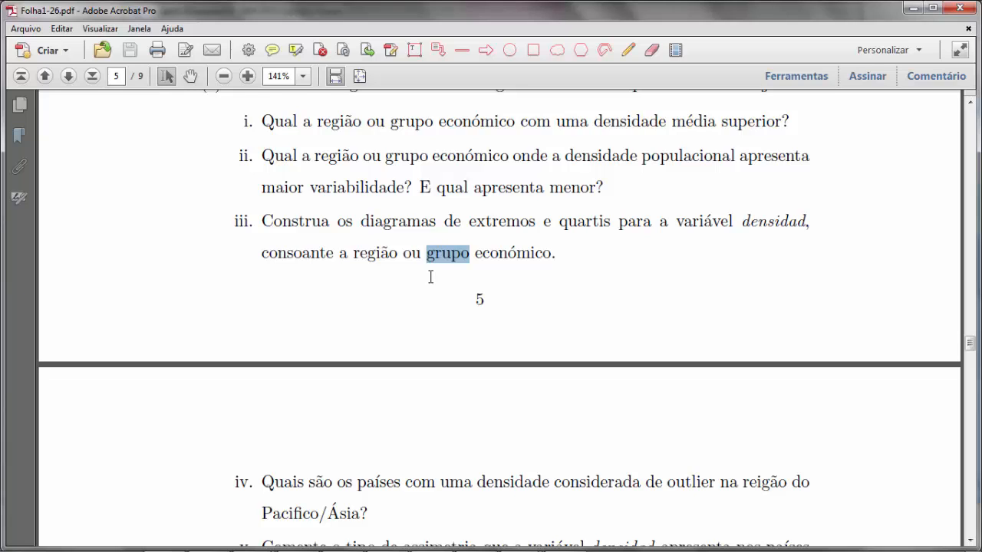
scroll(430, 277, "up", 3)
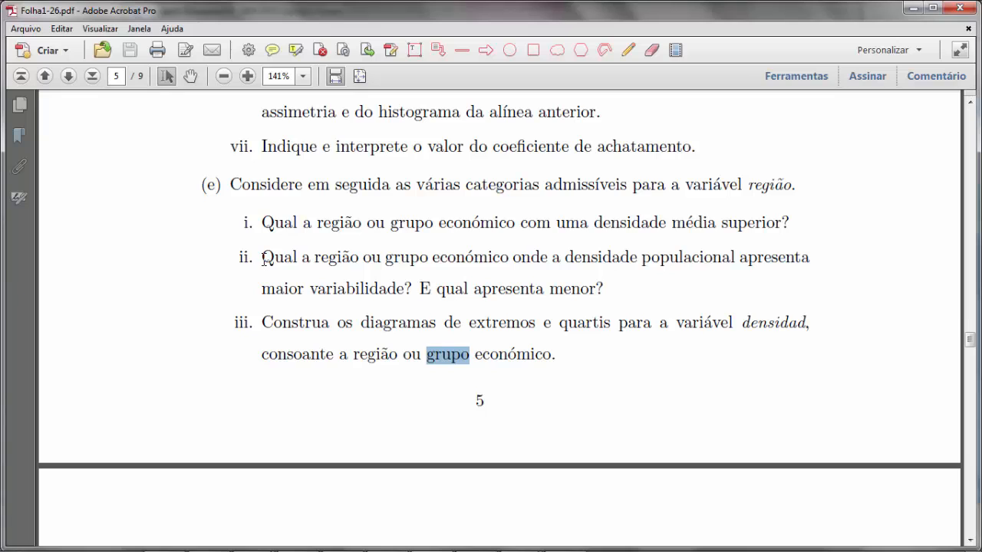
left_click_drag(264, 260, 309, 281)
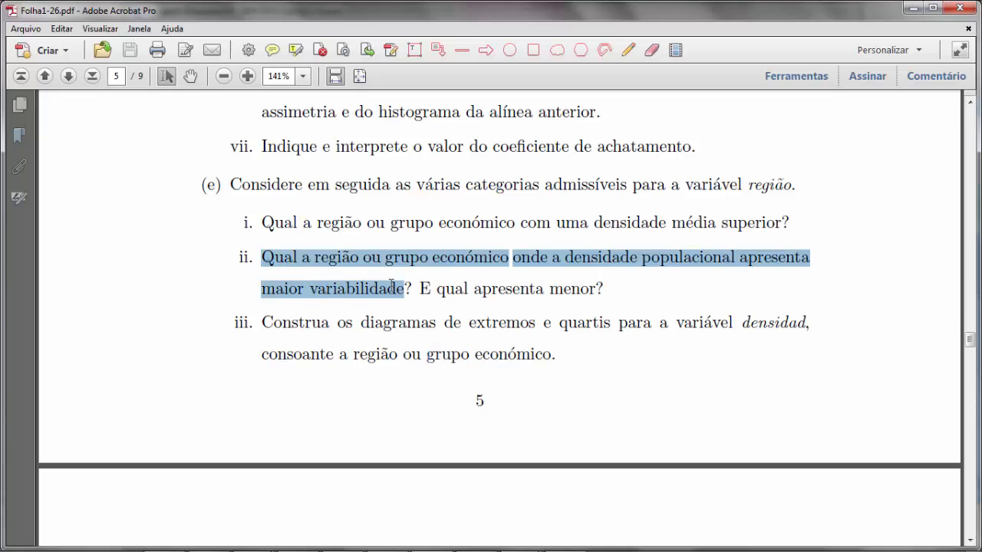
left_click(262, 323)
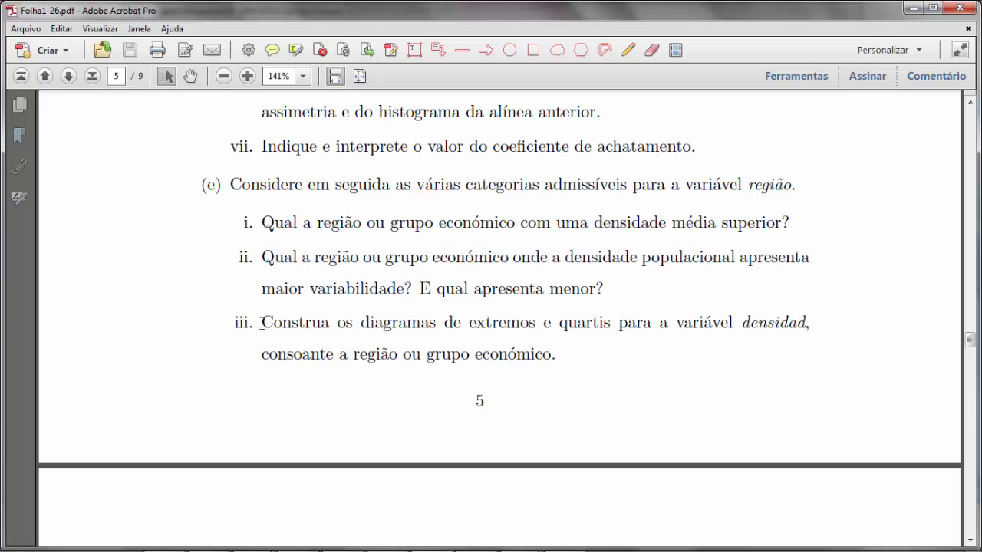
left_click_drag(262, 323, 538, 343)
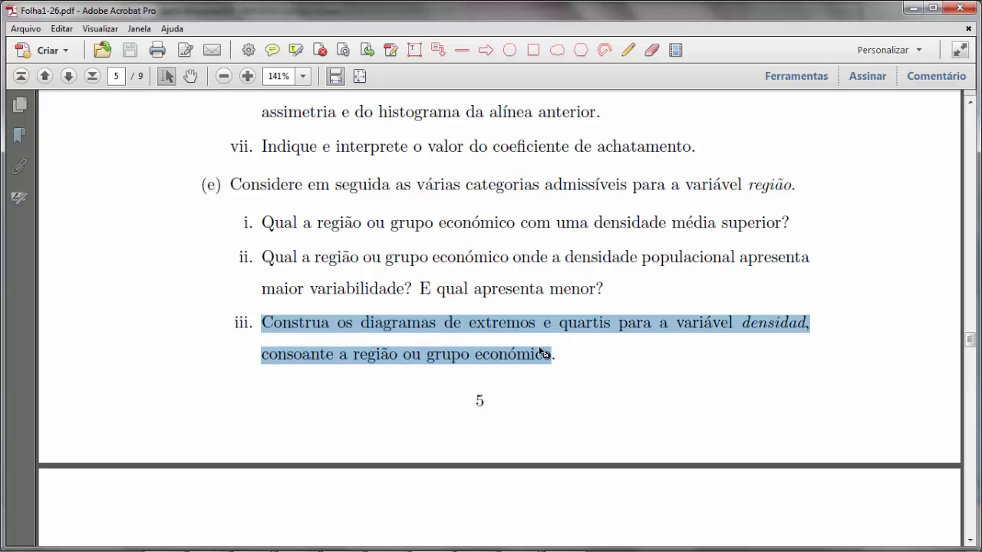
scroll(539, 351, "down", 1)
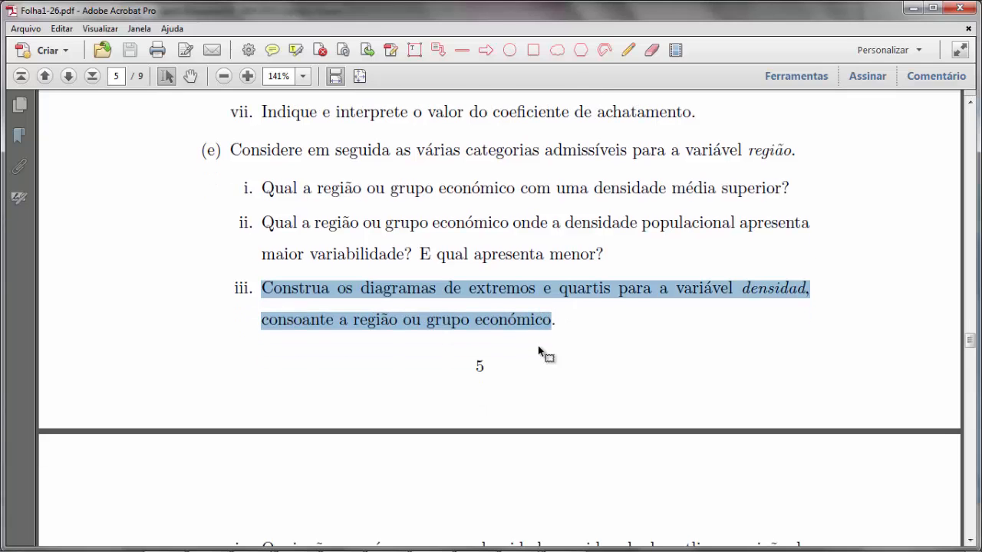
scroll(539, 352, "down", 6)
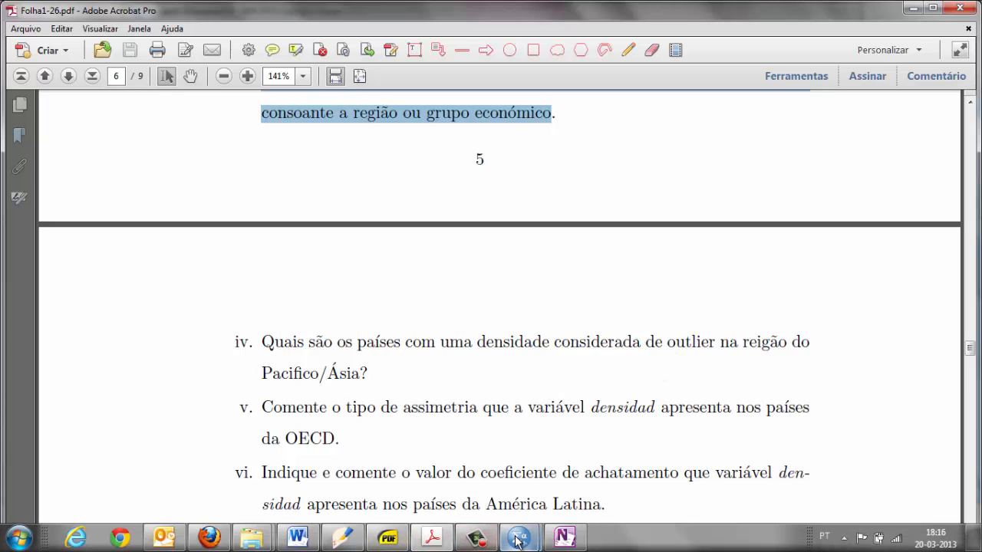
Switch to the SPSS Statistics Viewer and find the boxplots by region to examine the outliers of Pacífico/Ásia for item iv
mouse_move(516, 541)
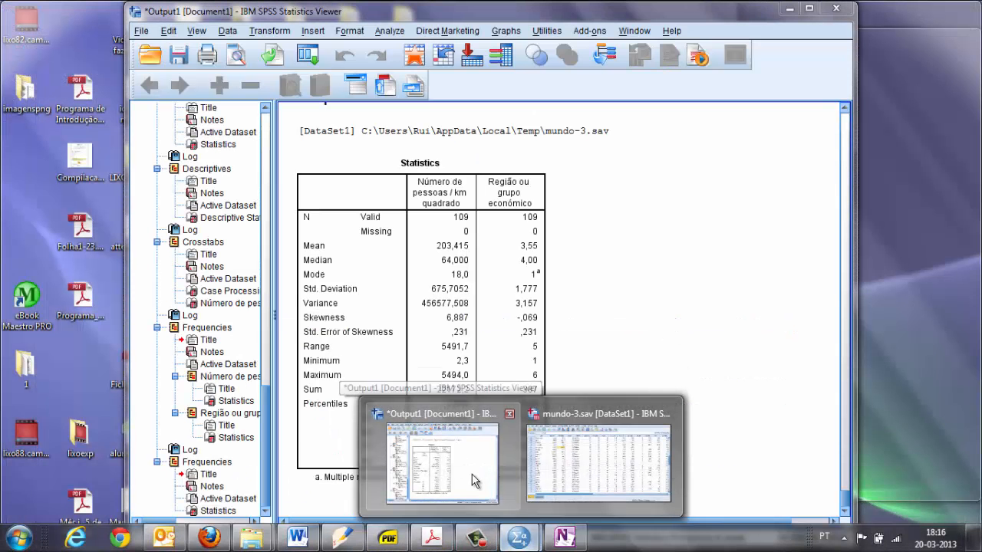
left_click(472, 480)
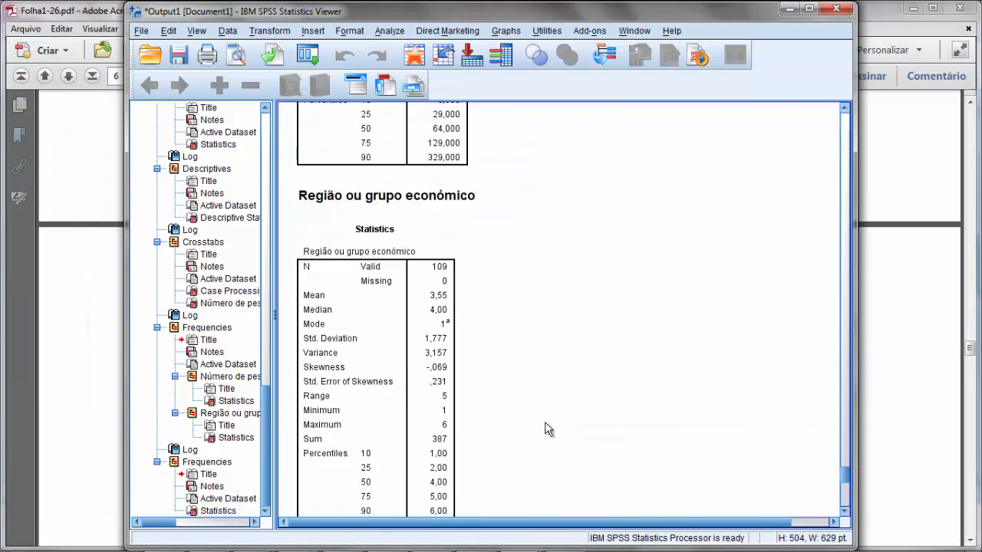
scroll(548, 429, "up", 20)
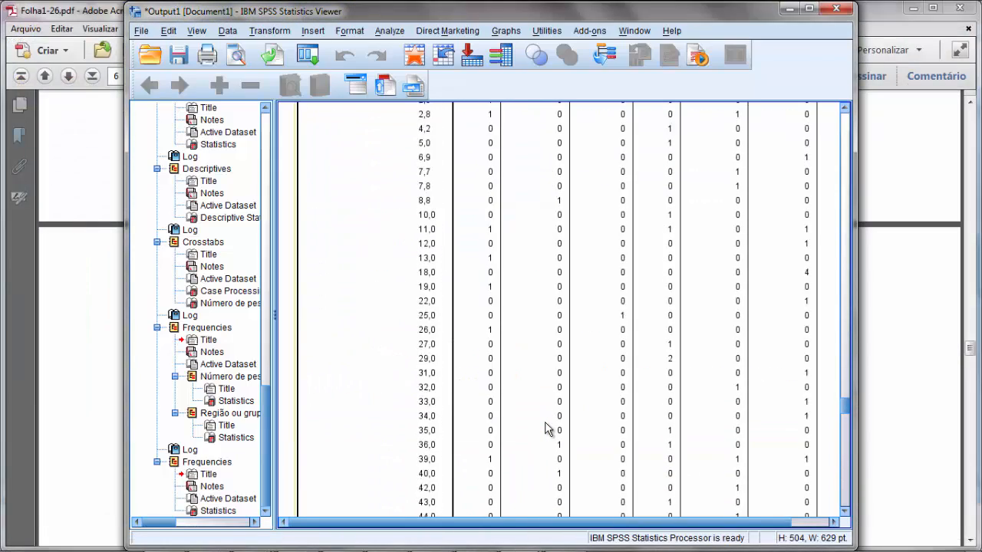
scroll(549, 429, "up", 20)
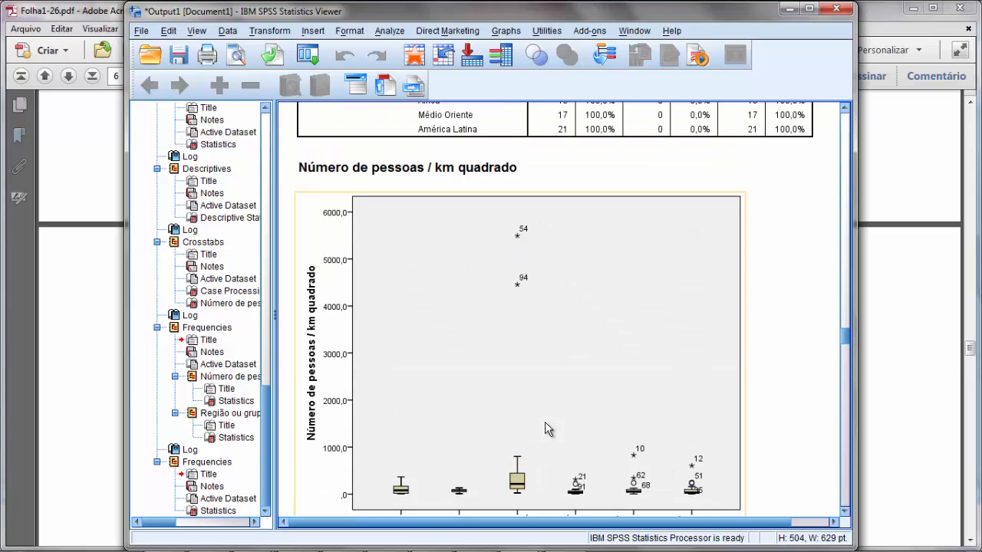
scroll(549, 428, "down", 5)
scroll(605, 335, "up", 7)
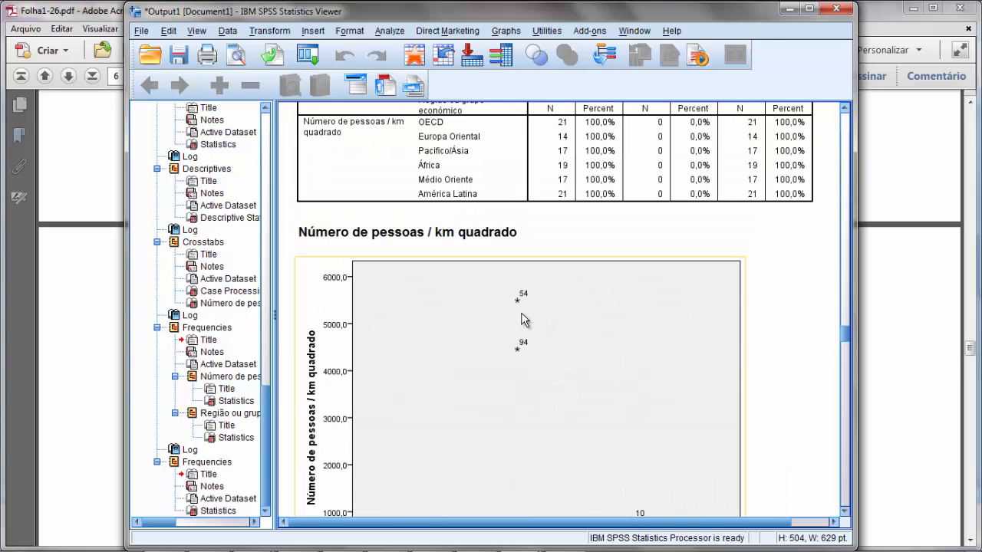
left_click(517, 351)
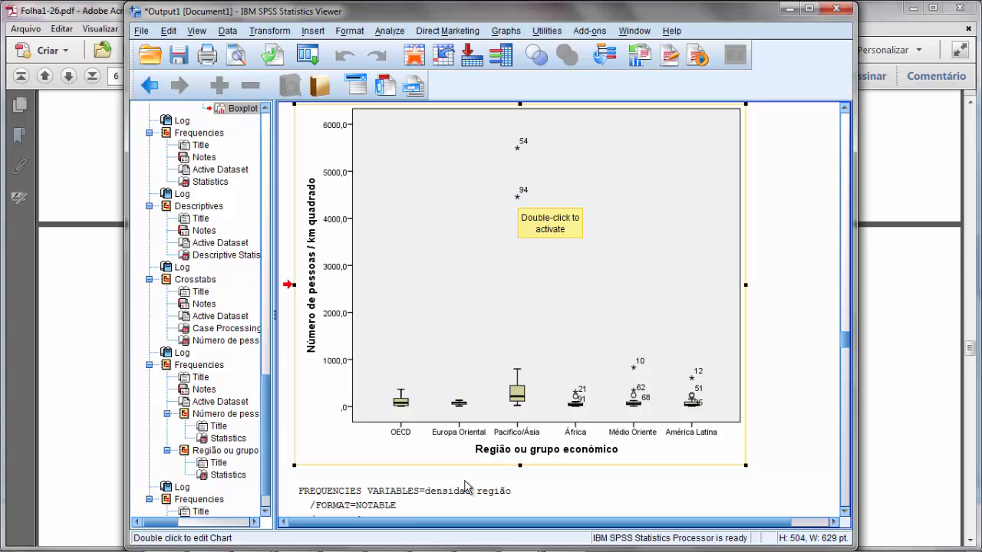
Read item v in Folha1-26.pdf about densidad's asymmetry, and examine the OECD boxplot in the SPSS Statistics Viewer
mouse_move(348, 545)
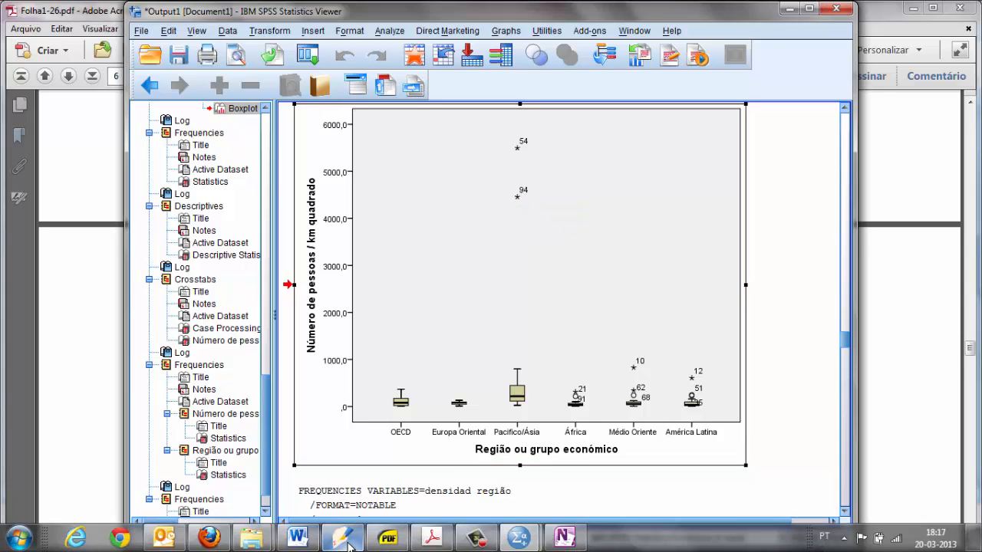
mouse_move(439, 539)
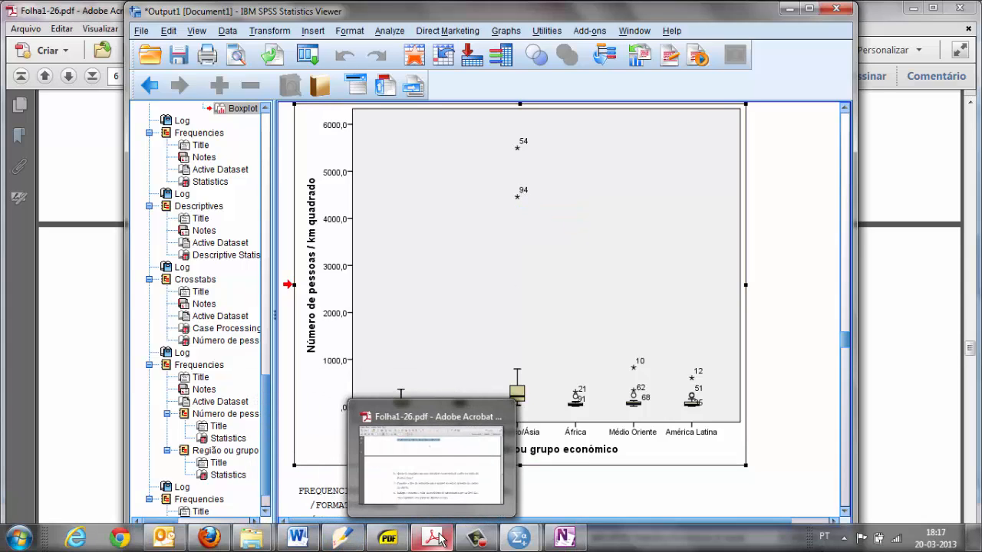
left_click(454, 459)
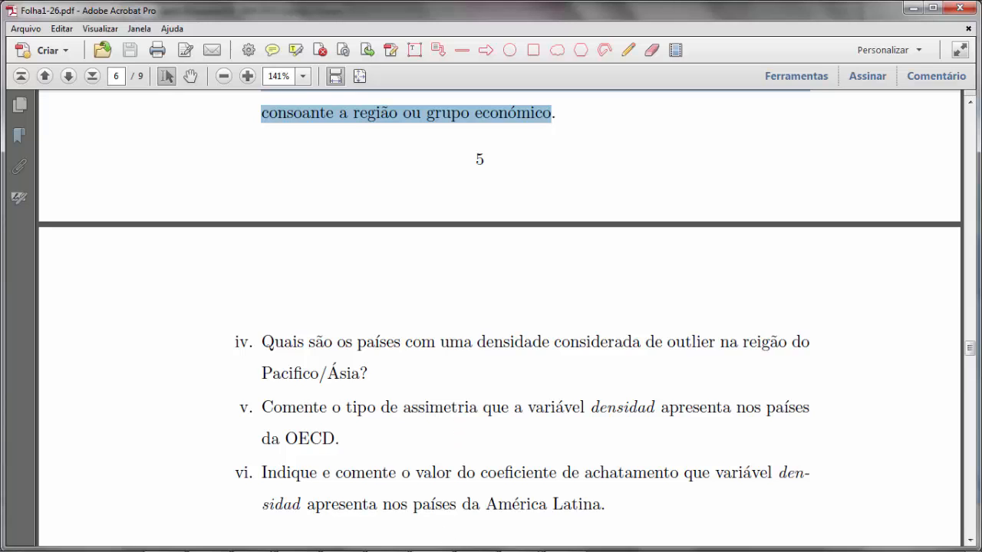
mouse_move(438, 546)
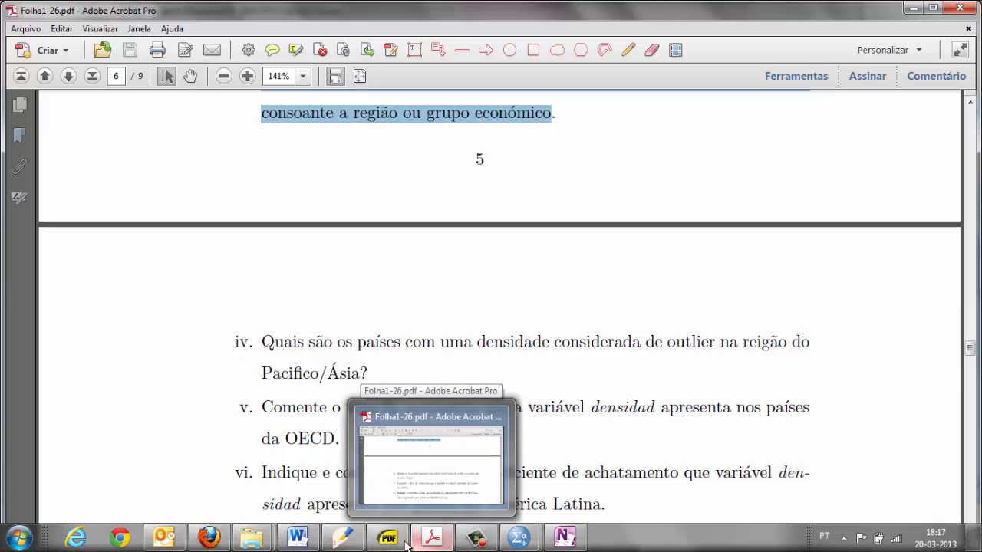
mouse_move(489, 535)
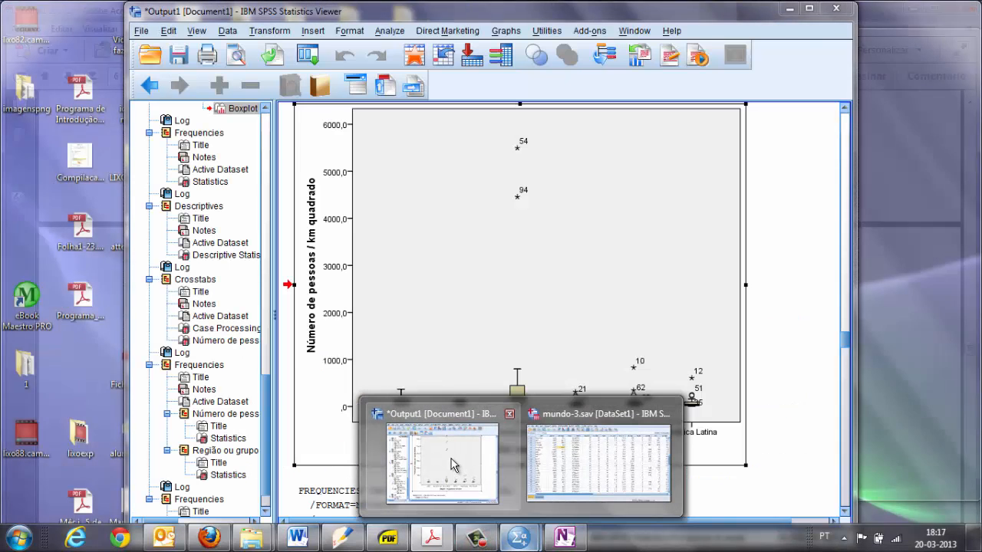
left_click(451, 465)
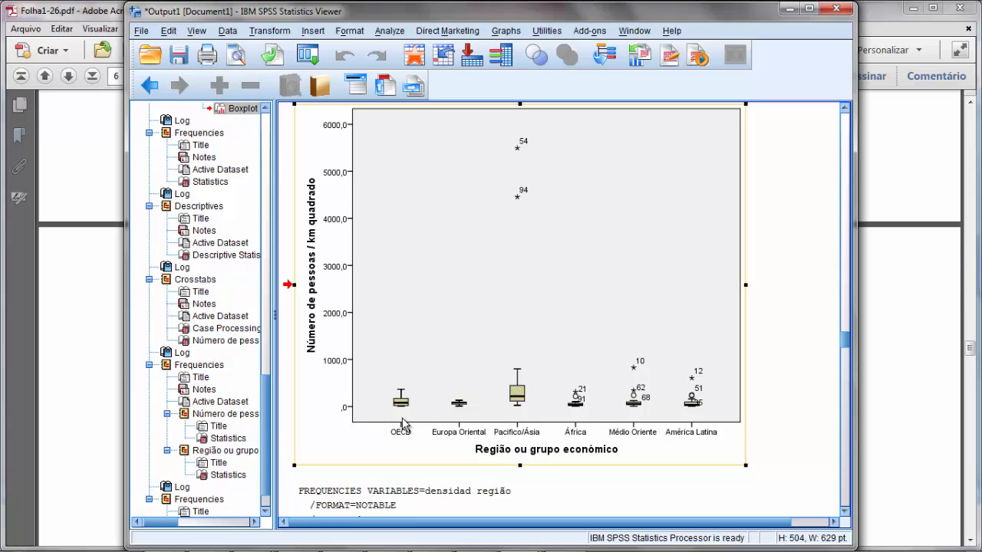
Return to Folha1-26.pdf and highlight item vi's request for densidad's kurtosis coefficient in the América Latina countries
left_click(82, 417)
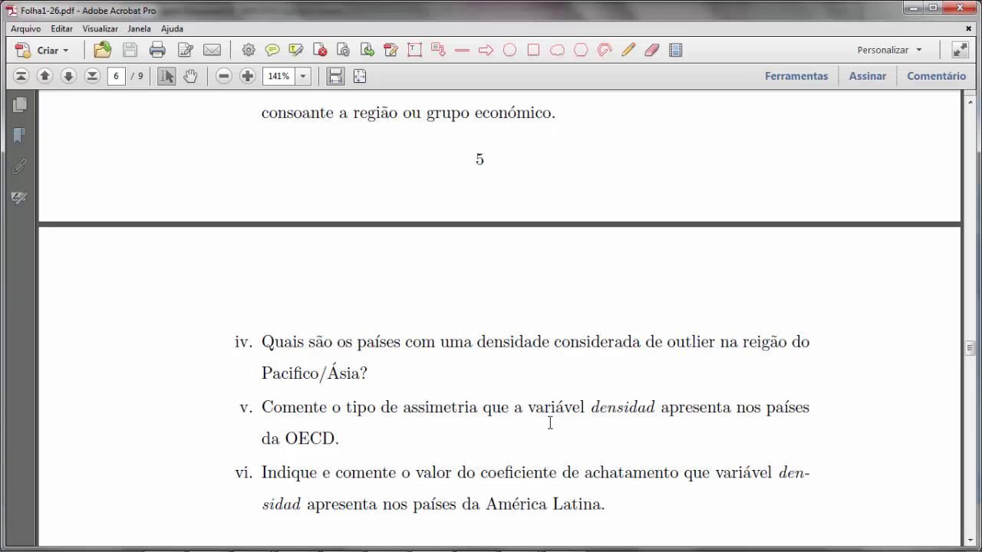
scroll(521, 418, "down", 1)
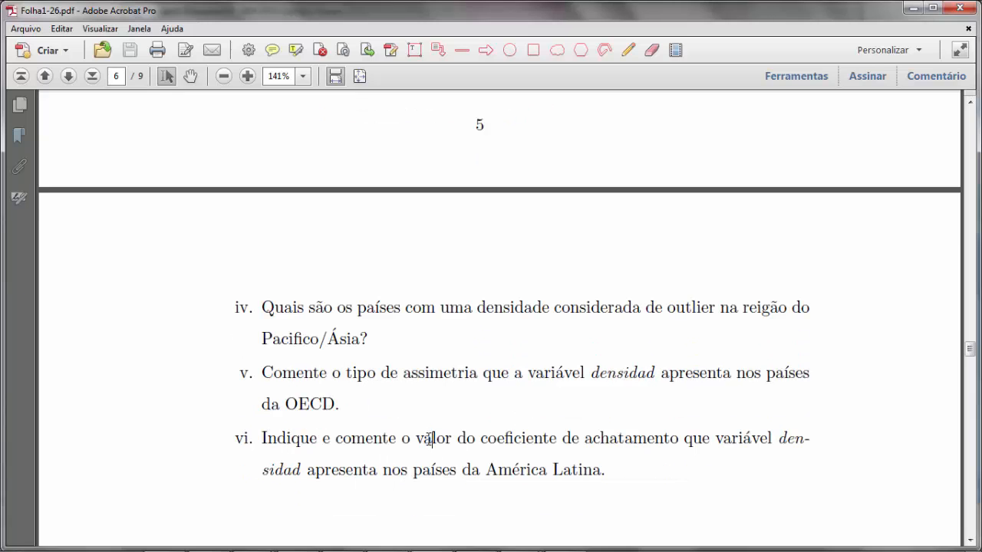
left_click_drag(432, 439, 610, 467)
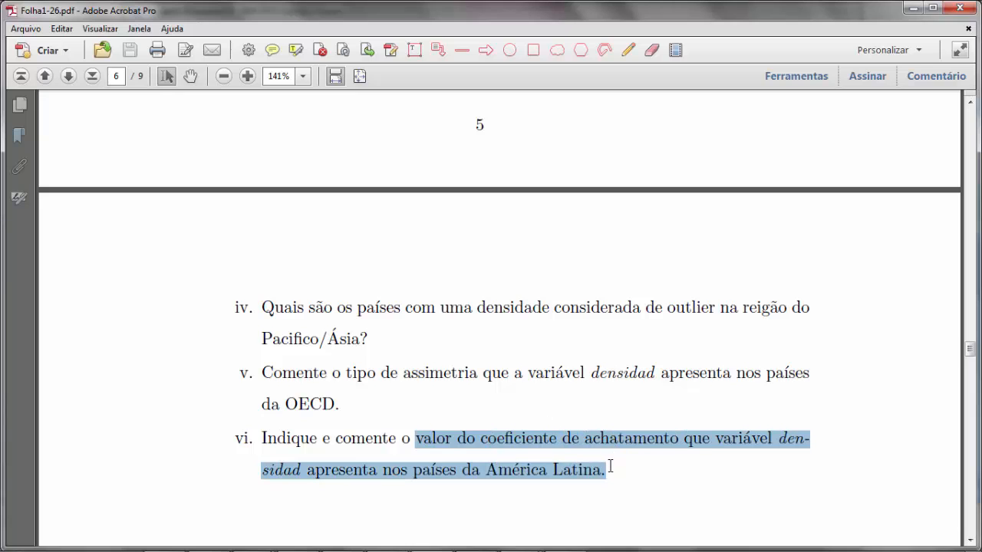
scroll(611, 470, "down", 4)
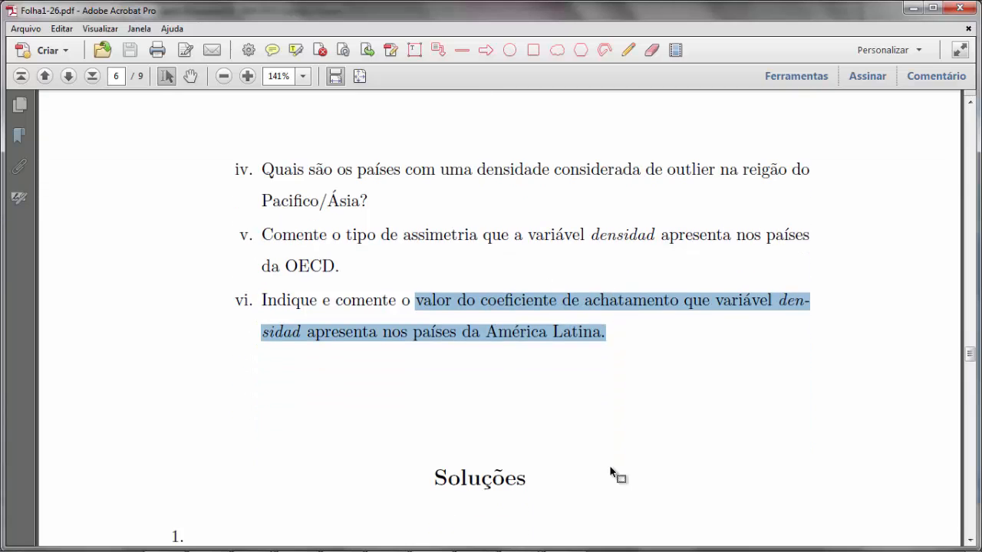